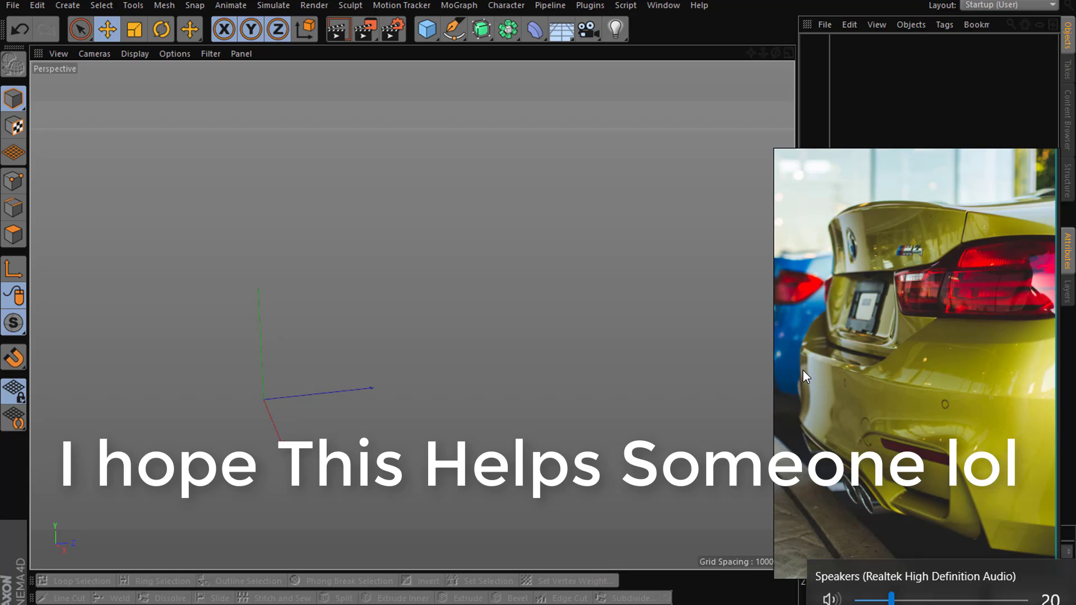
click(852, 116)
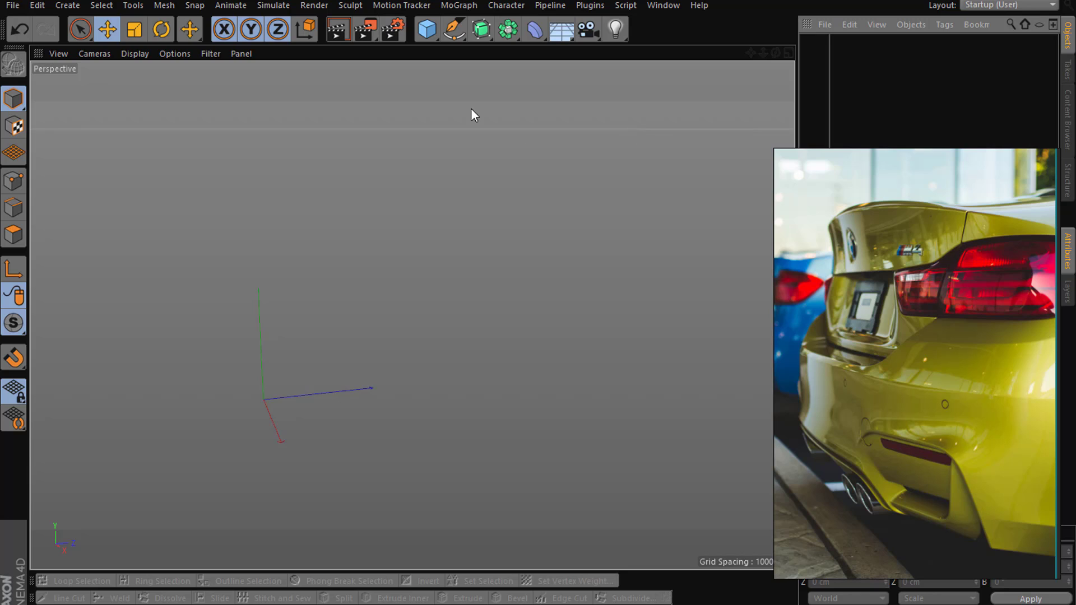
click(427, 29)
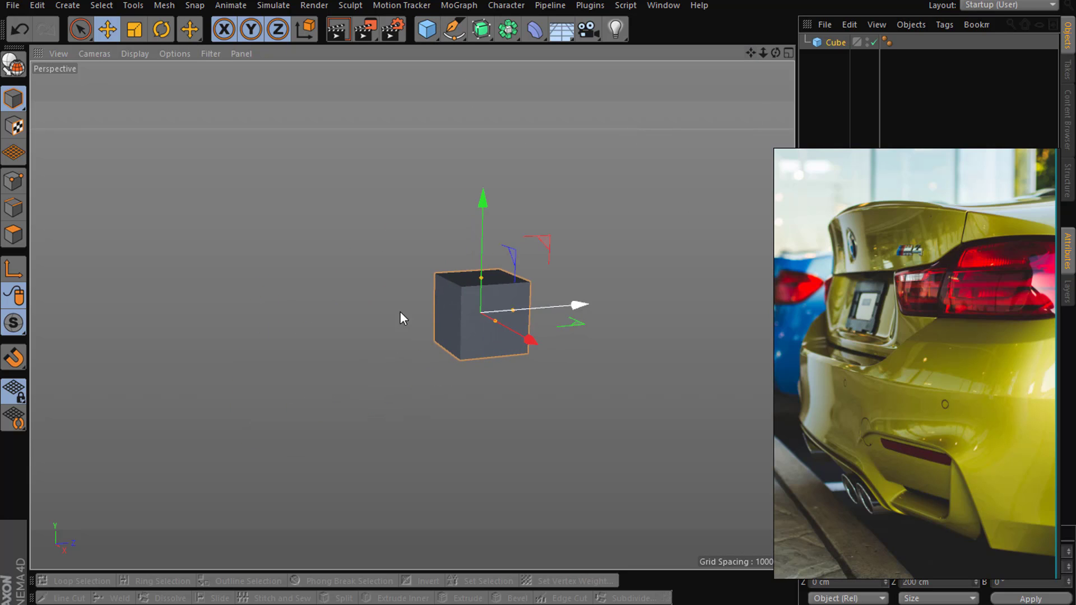
scroll(504, 347, up, 5)
drag(776, 53, 729, 68)
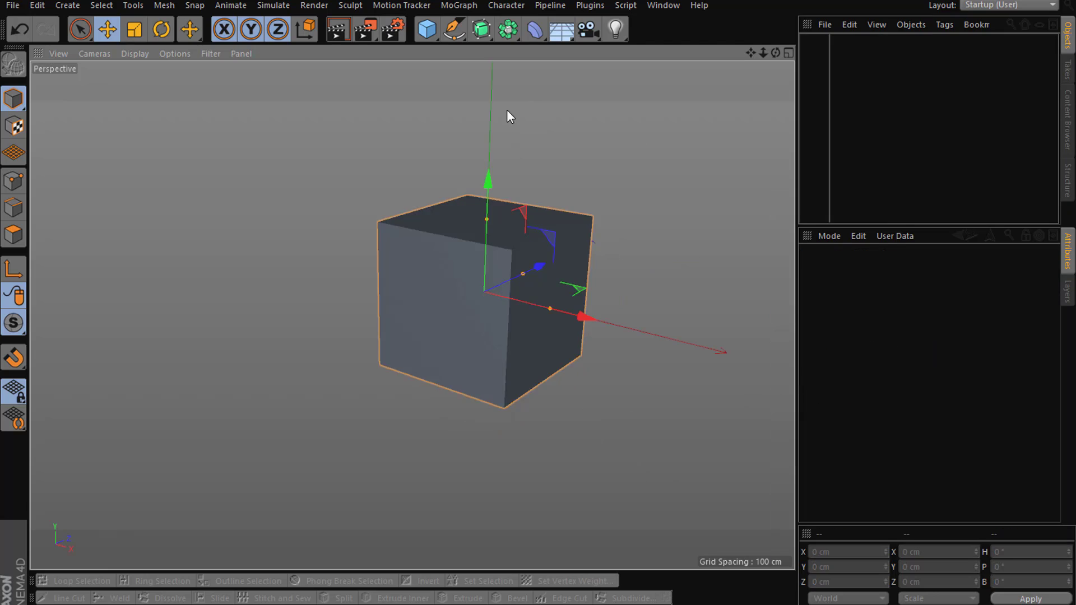
key(Delete)
Step: Add a plane primitive and set its orientation to +X so that it stands upright
click(427, 29)
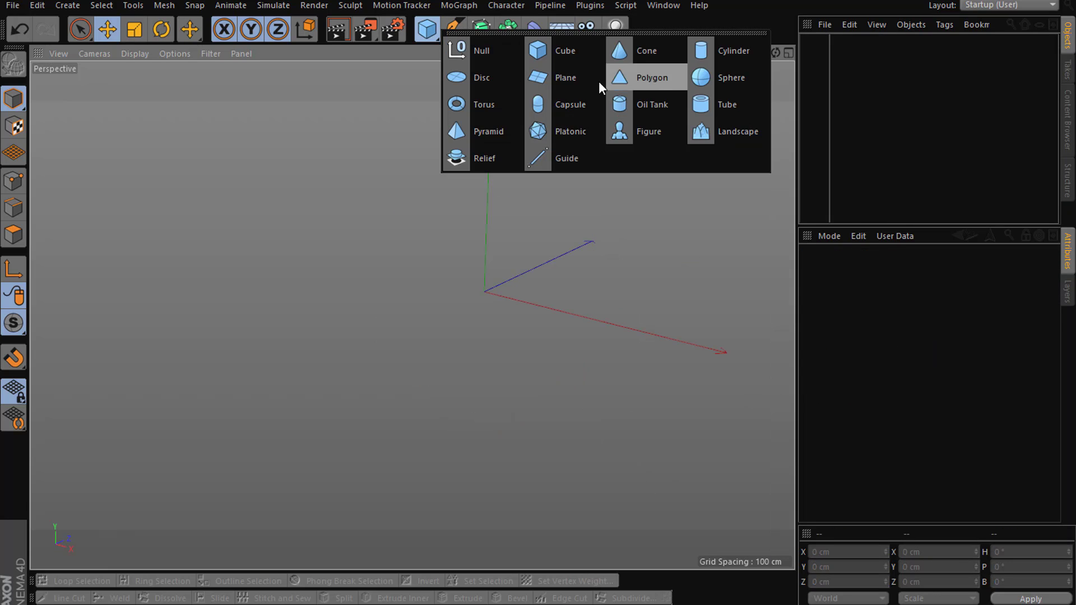
click(555, 78)
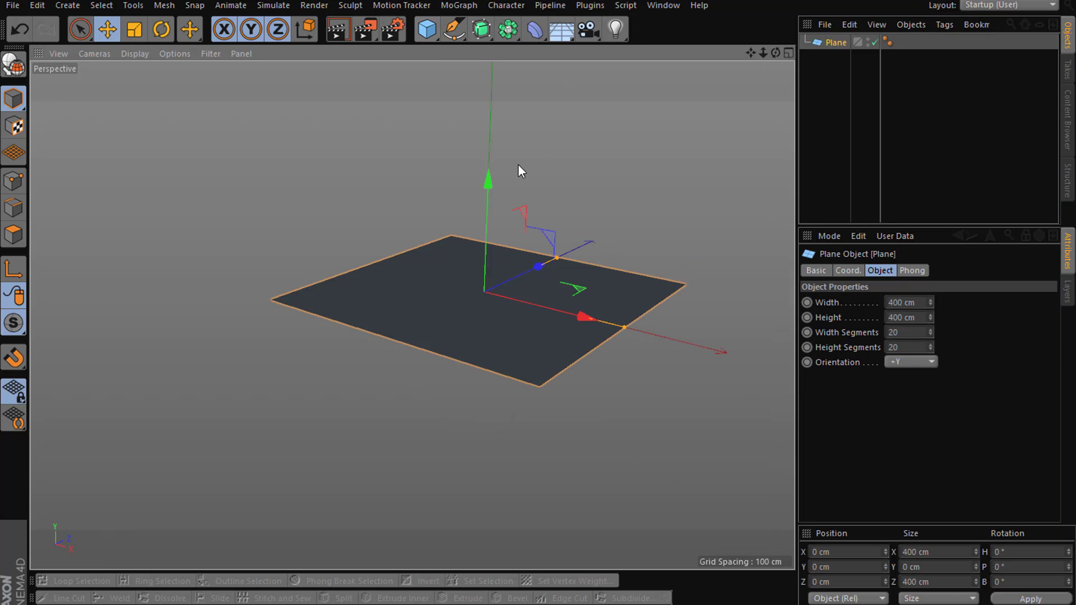
click(910, 362)
click(902, 364)
alt+drag(752, 79, 392, 314)
Step: Set the plane's width segments to 1 and undo its conversion to an editable object
double_click(903, 332)
text(1)
key(Tab)
text(1)
key(Return)
click(21, 65)
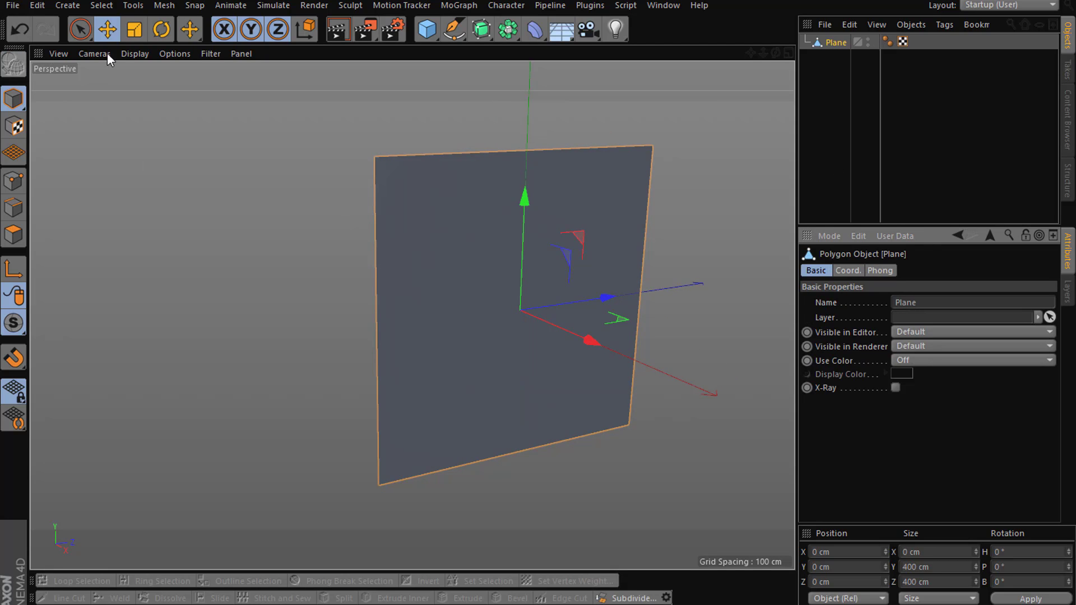
click(19, 29)
Step: Set the plane's height segments to 1 and make the plane editable
click(892, 333)
key(Tab)
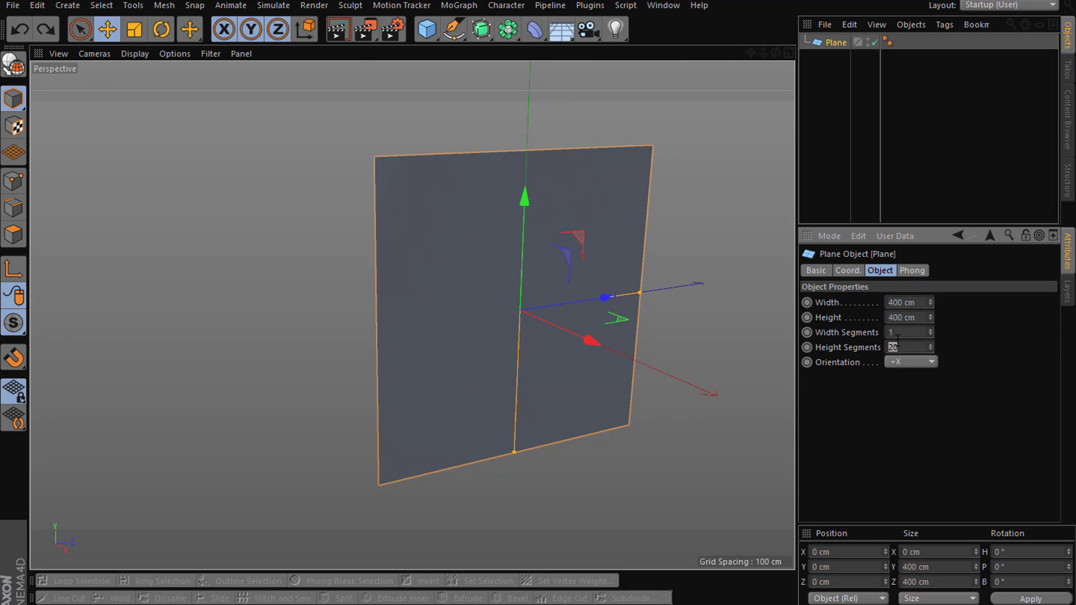
text(1)
key(Return)
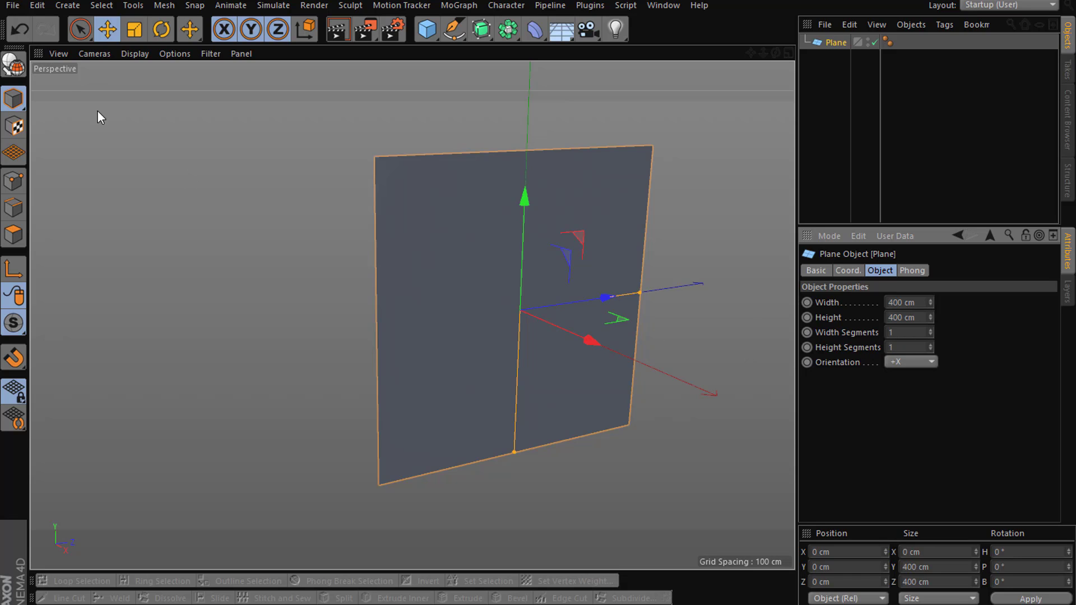
click(12, 65)
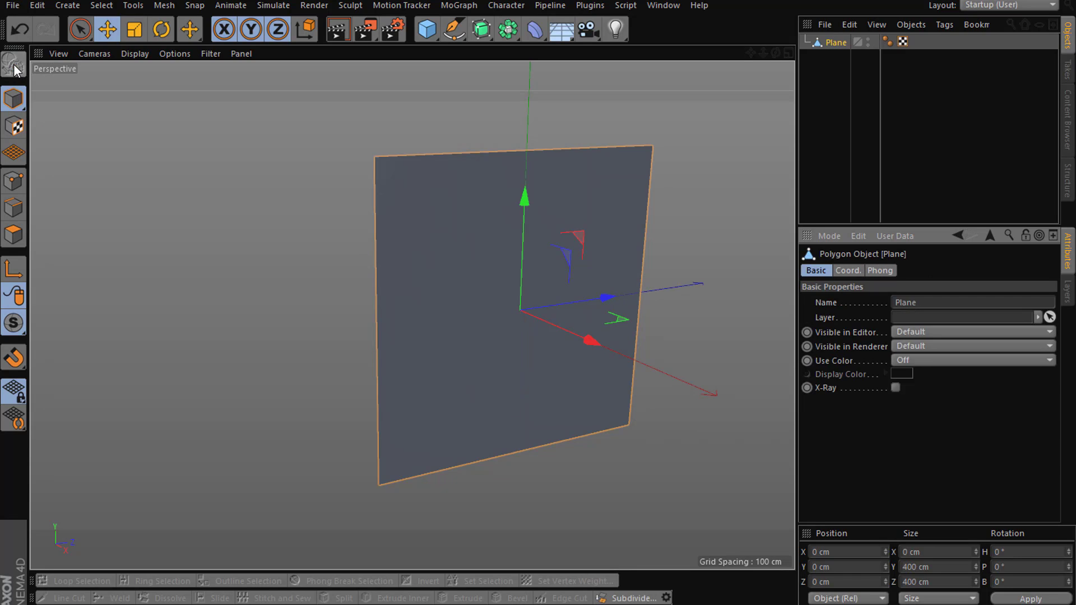
Step: Scale the plane down uniformly to about 231 × 231 cm
click(135, 29)
drag(307, 132, 174, 284)
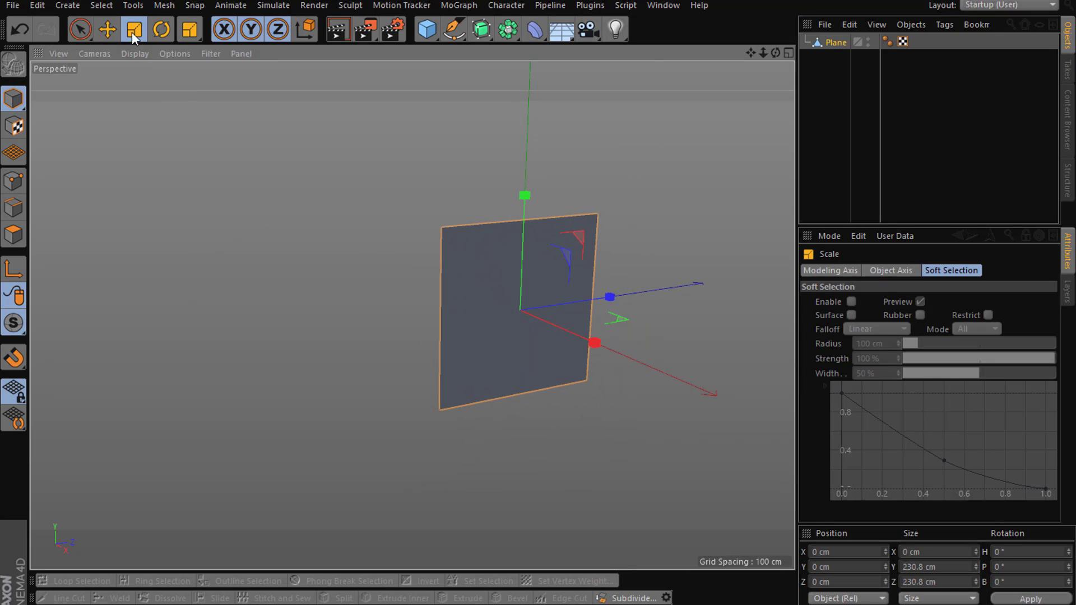
click(118, 28)
Step: Extrude the plane's vertical end edge twice at an angle to form a bent strip of three panels
click(818, 41)
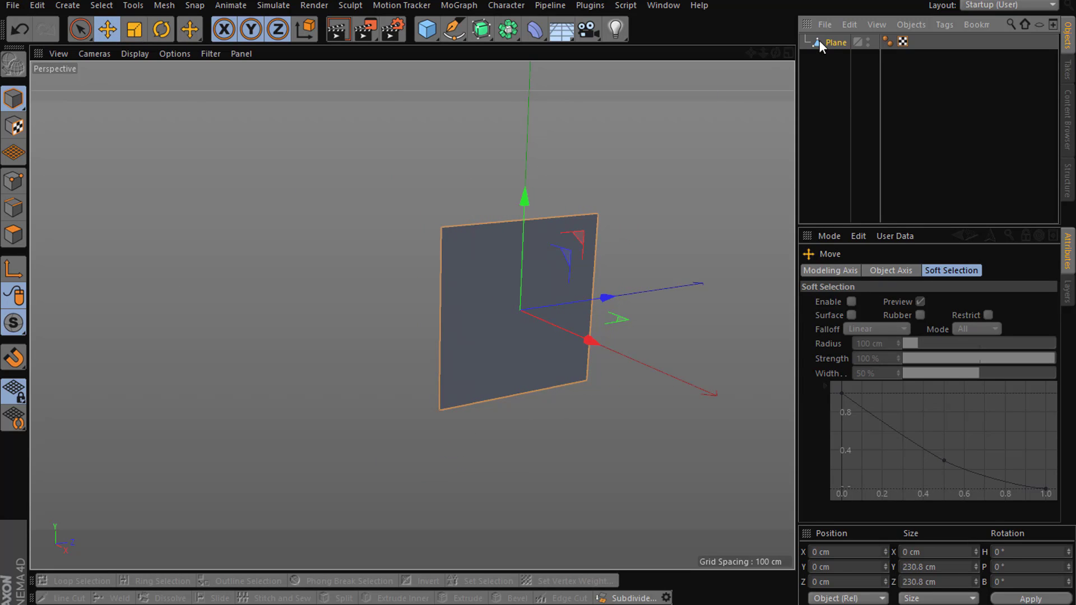
click(13, 208)
click(439, 338)
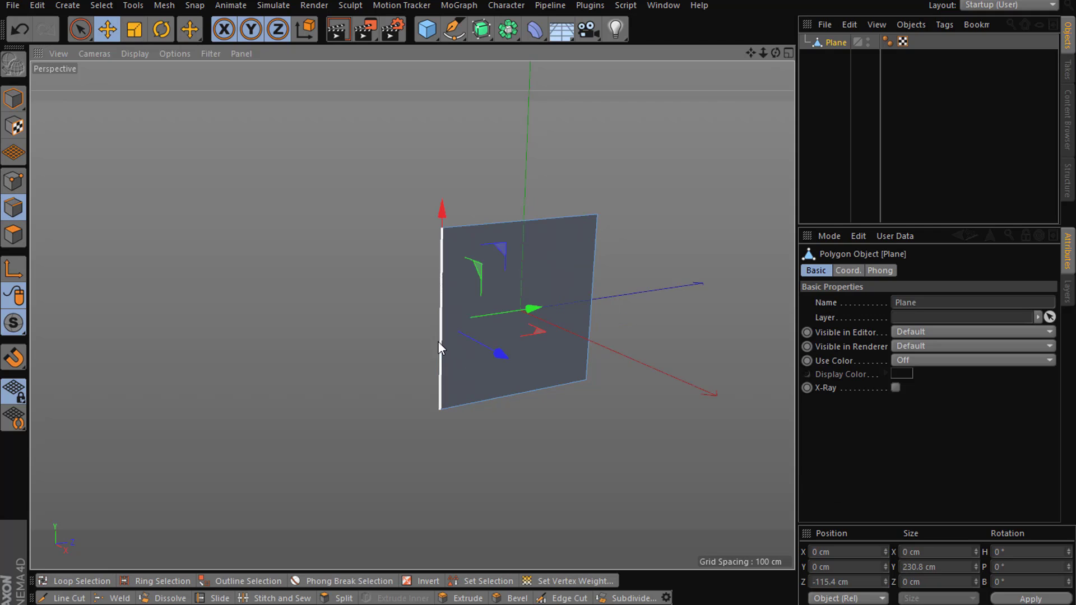
alt+drag(402, 362, 480, 350)
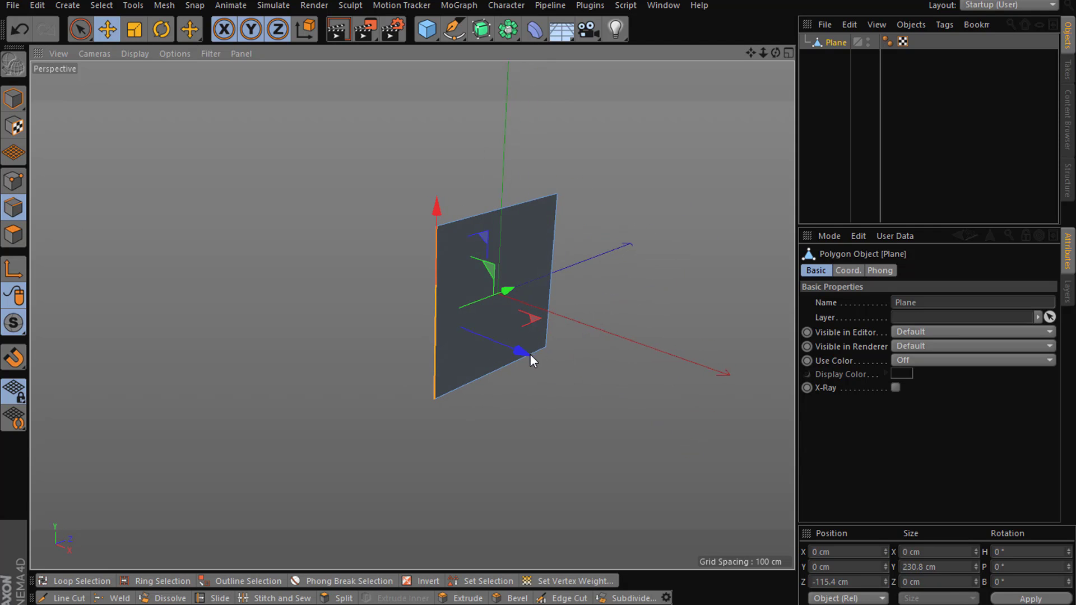
ctrl+drag(524, 344, 347, 308)
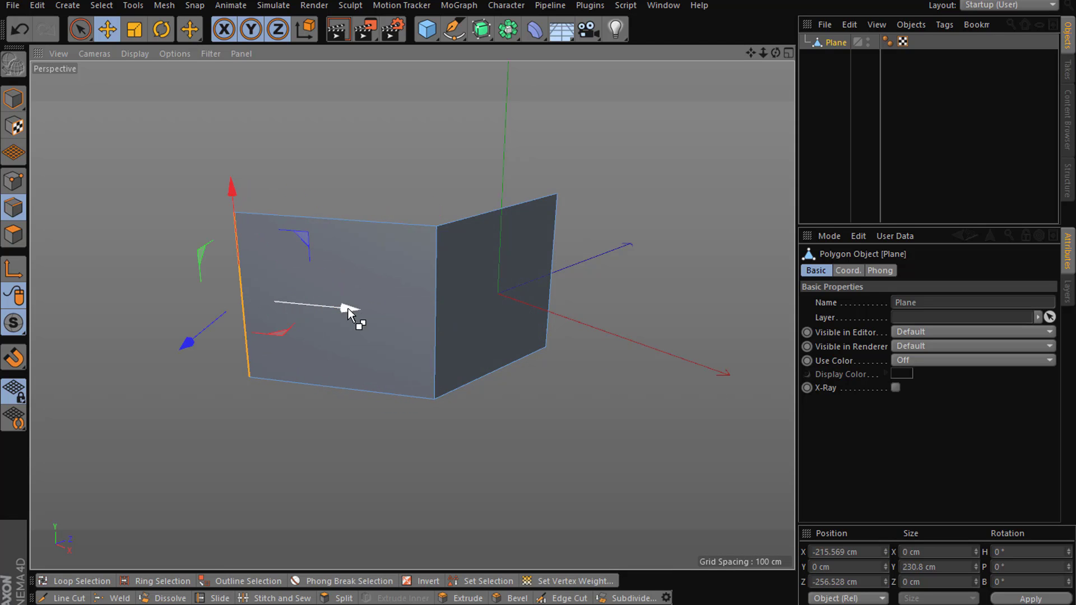
alt+drag(359, 396, 196, 303)
Step: Rotate all edges of the three-panel strip together about the vertical axis and clear the selection
key(ctrl+a)
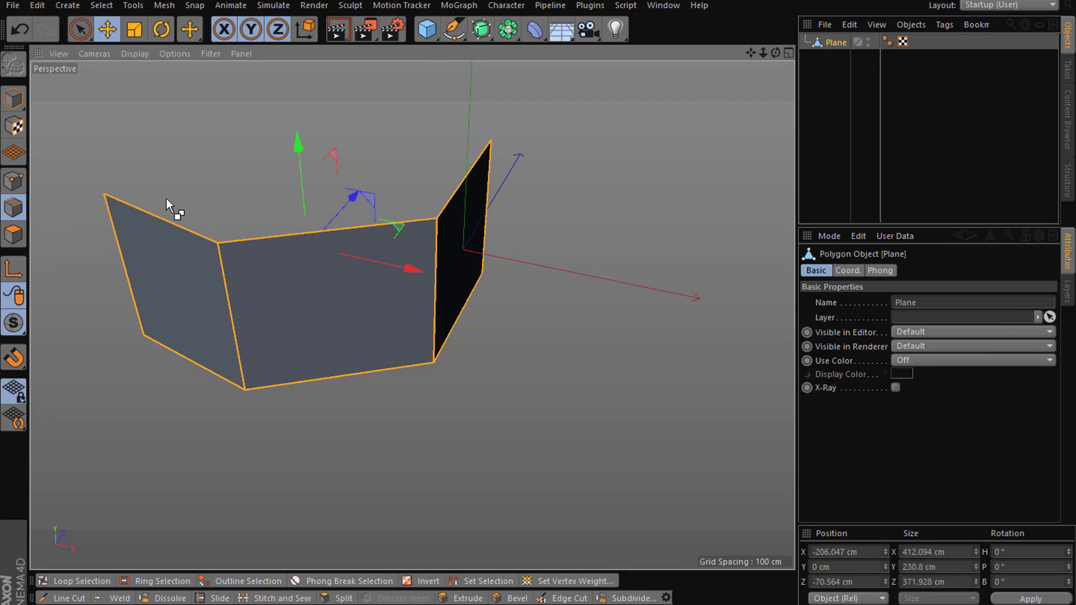
click(162, 31)
drag(340, 278, 406, 247)
click(107, 29)
key(ctrl+shift+a)
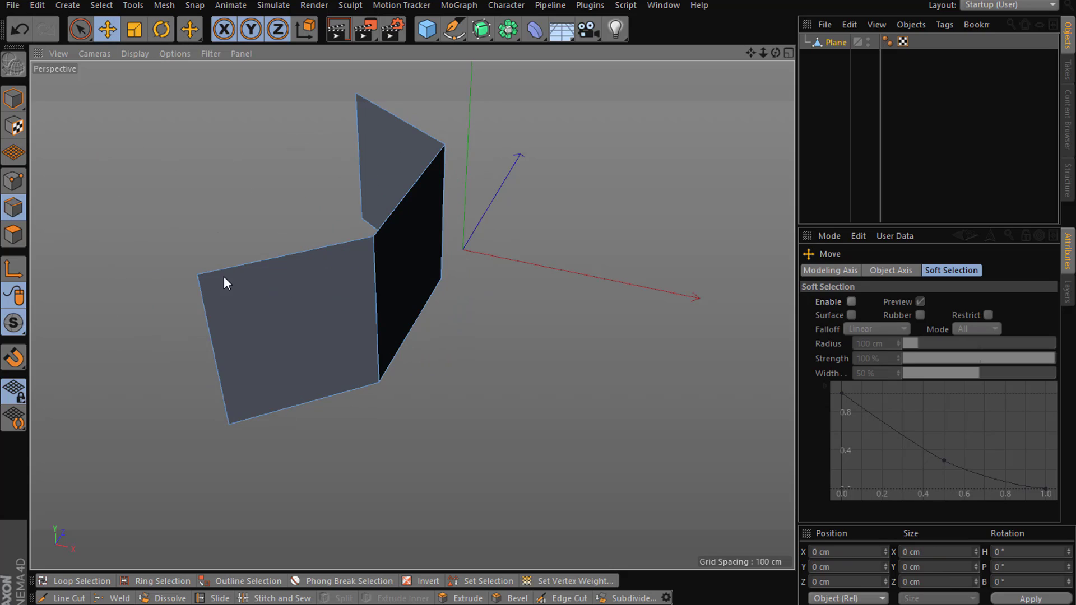
click(216, 312)
ctrl+drag(296, 342, 206, 358)
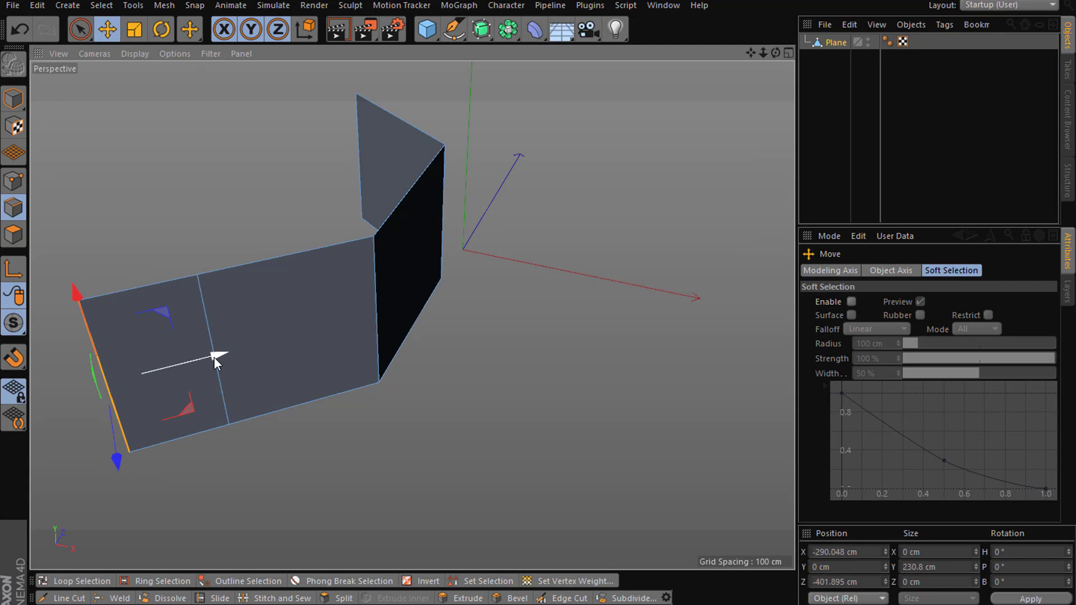
click(208, 317)
key(ctrl+z)
key(ctrl+z)
ctrl+drag(486, 422, 380, 396)
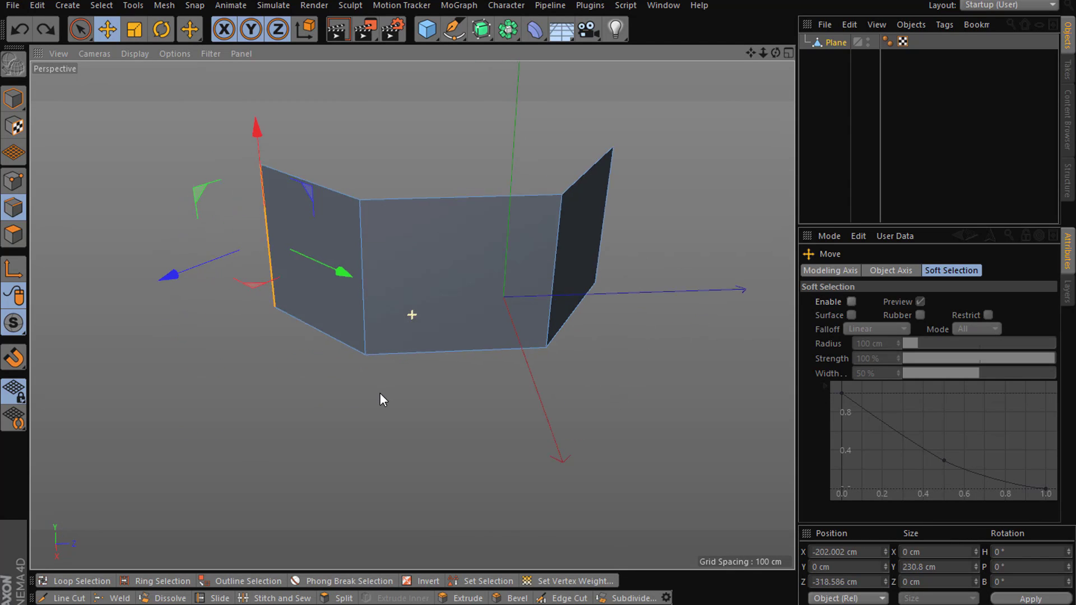
double_click(484, 196)
click(677, 234)
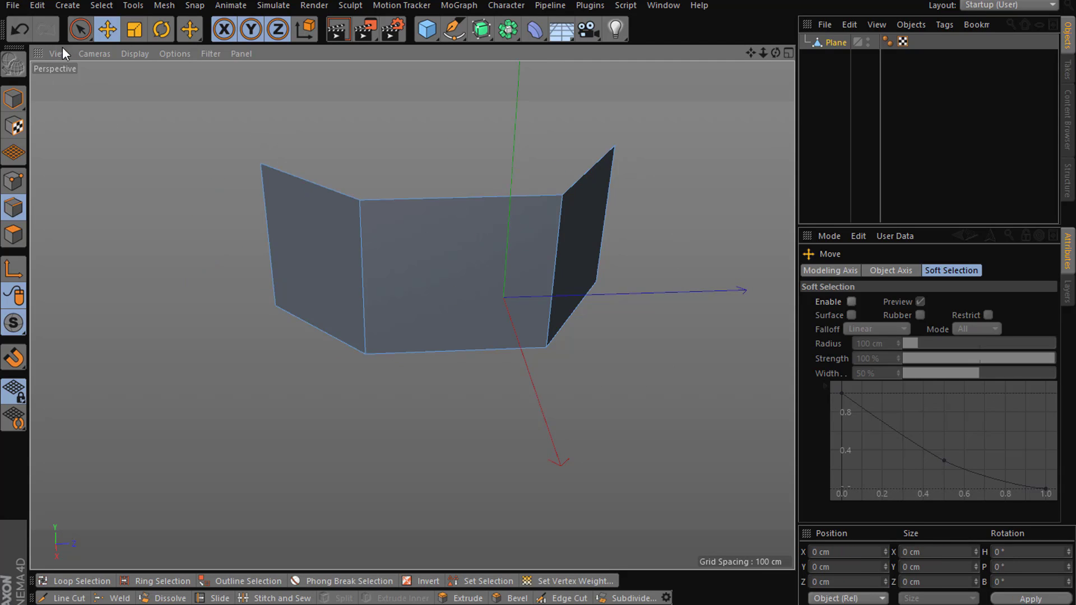
double_click(456, 196)
click(554, 398)
alt+drag(553, 398, 570, 260)
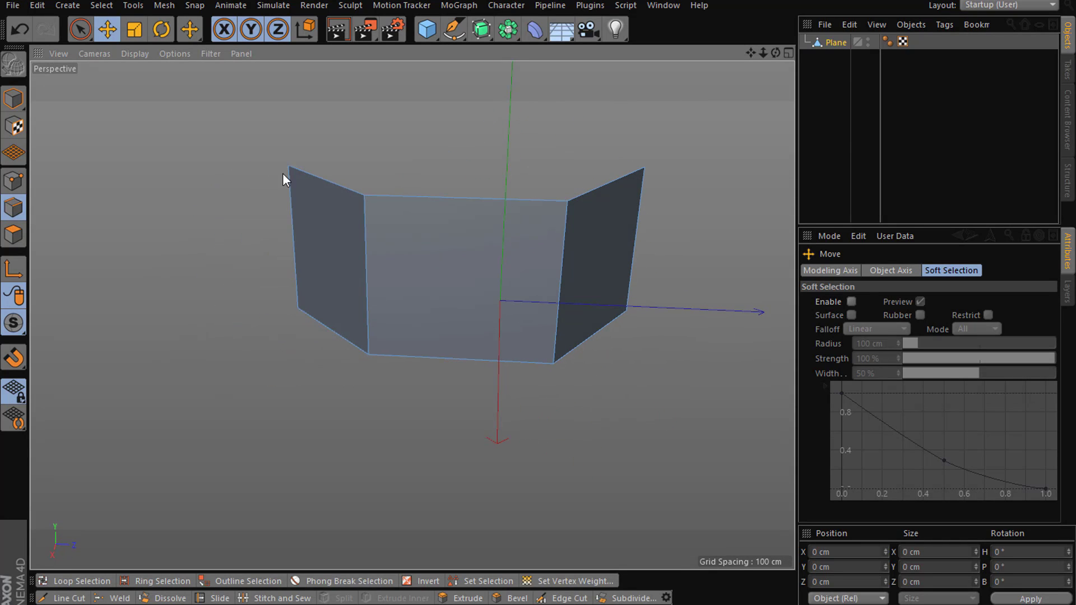
Step: Add a Subdivision Surface generator and make the plane its child to smooth the strip
key(alt+s)
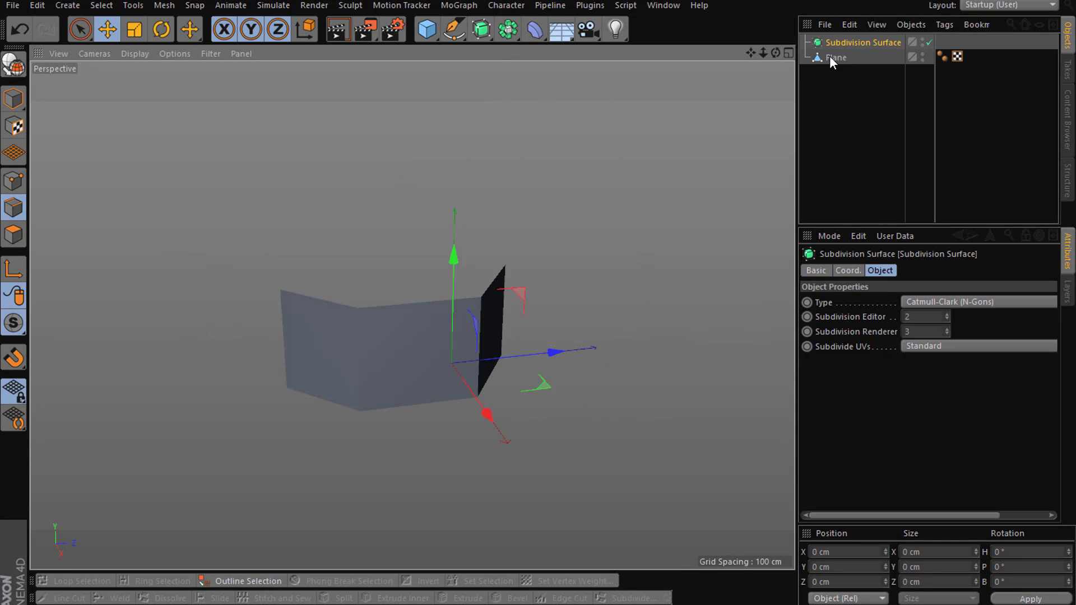
click(833, 57)
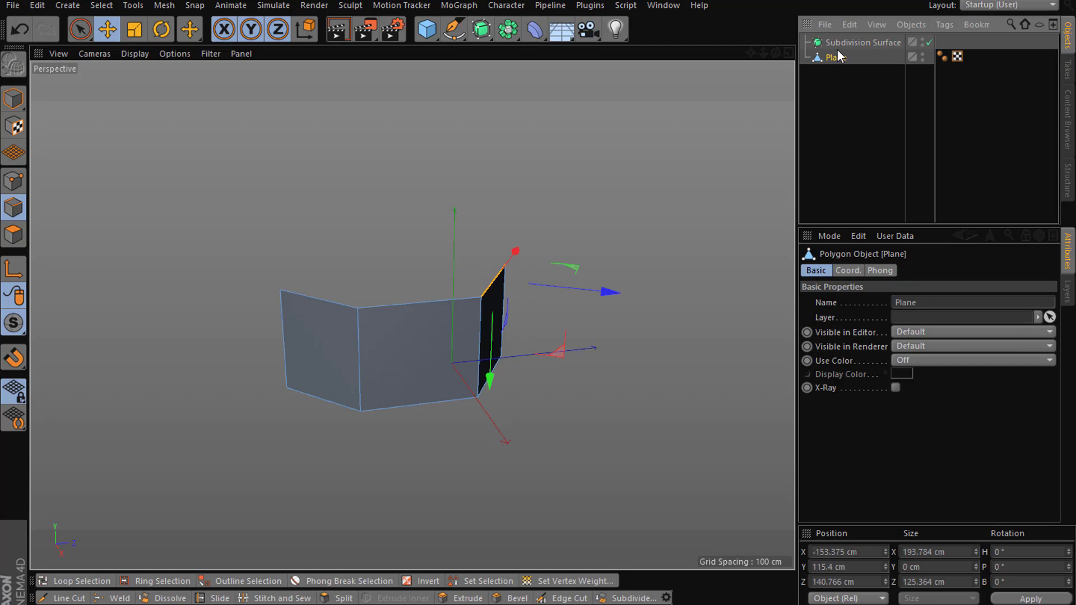
drag(823, 60, 851, 44)
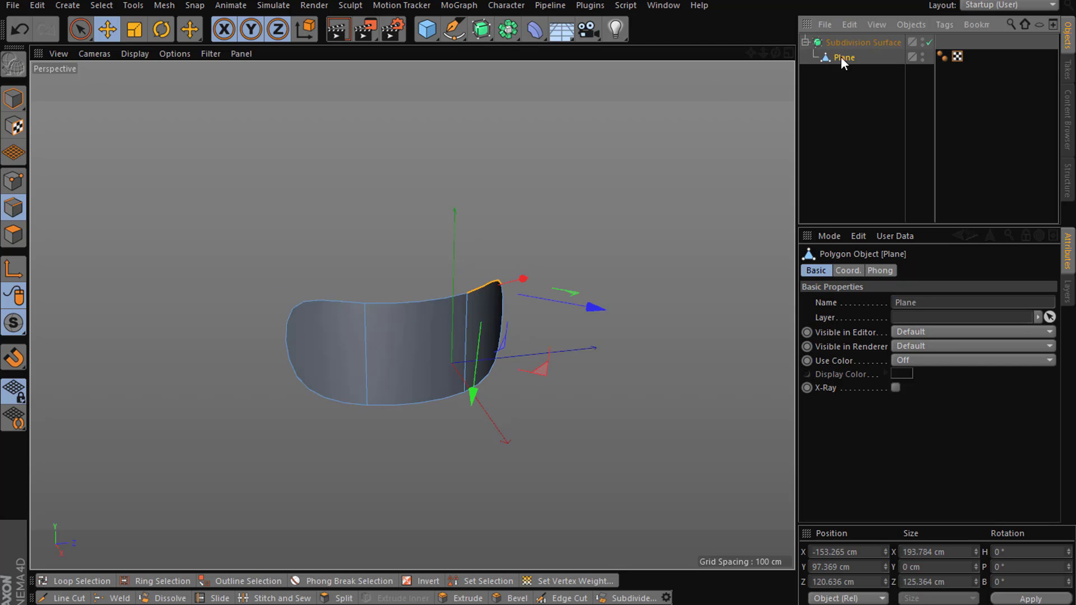
click(868, 122)
alt+drag(425, 387, 756, 129)
click(841, 58)
alt+drag(509, 216, 425, 303)
click(424, 297)
ctrl+drag(403, 204, 392, 73)
alt+drag(519, 364, 281, 353)
key(ctrl+z)
ctrl+drag(469, 214, 474, 98)
alt+drag(597, 422, 614, 352)
key(ctrl+z)
click(612, 420)
alt+drag(611, 423, 566, 448)
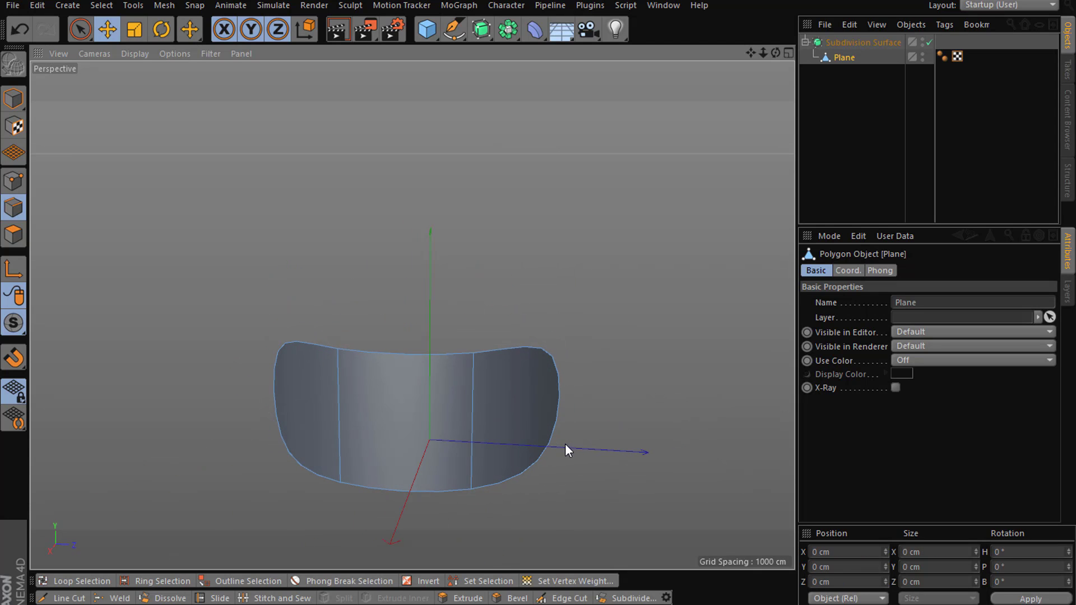
Step: Examine the top, end and inner vertical edges of the smoothed strip from several angles
click(514, 348)
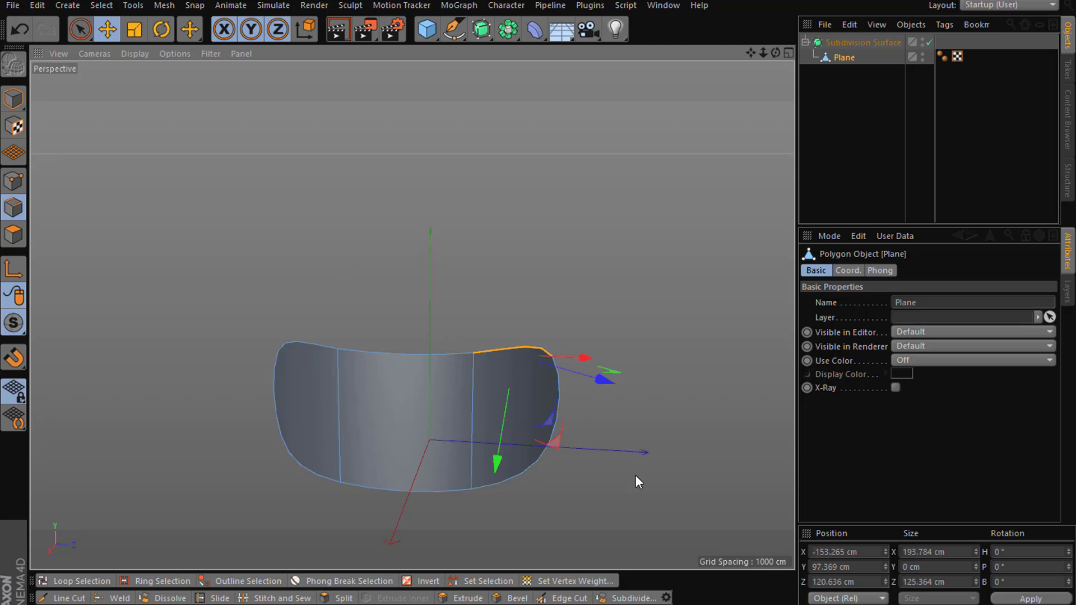
alt+drag(657, 467, 707, 489)
click(372, 428)
click(348, 445)
alt+drag(652, 462, 631, 377)
alt+drag(739, 64, 579, 276)
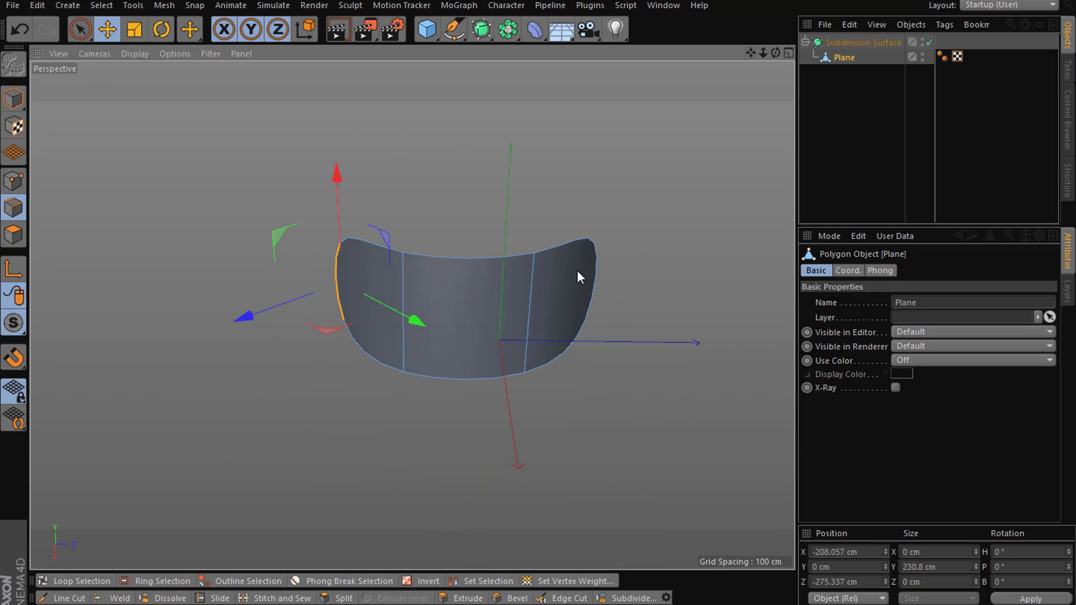
click(539, 287)
click(689, 319)
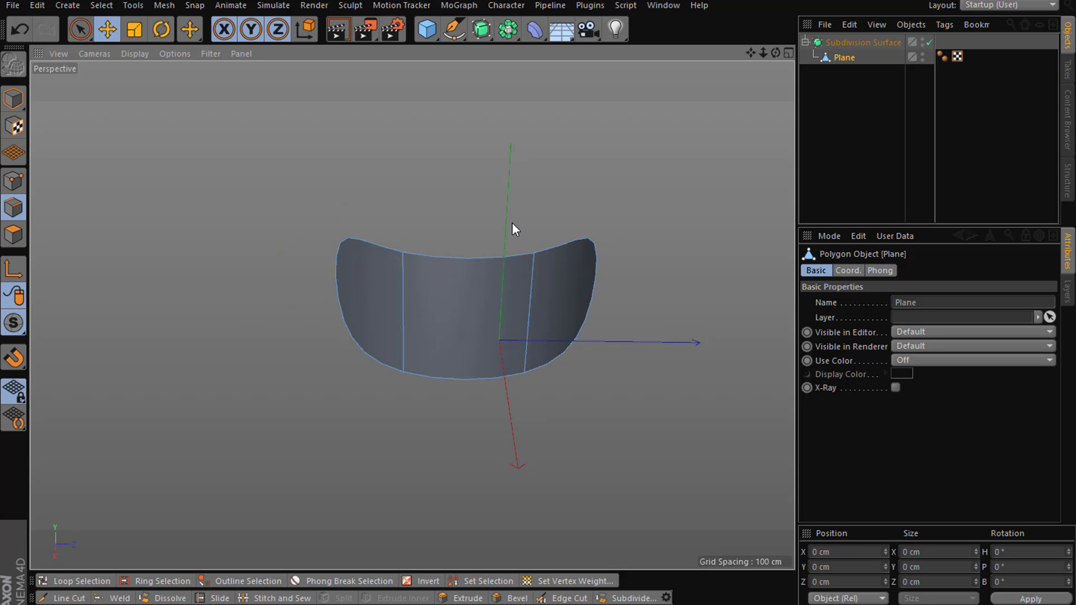
Step: Add a vertical loop cut at about 97.6% offset in the +Z side panel, beside its corner with the middle panel
key(m)
scroll(533, 306, up, 5)
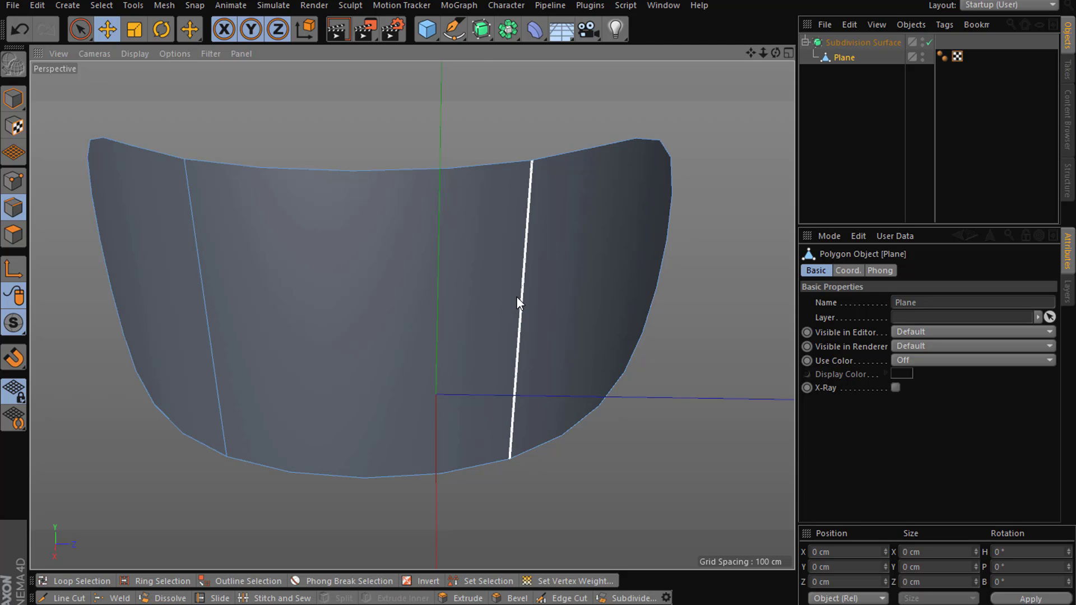
right_click(655, 468)
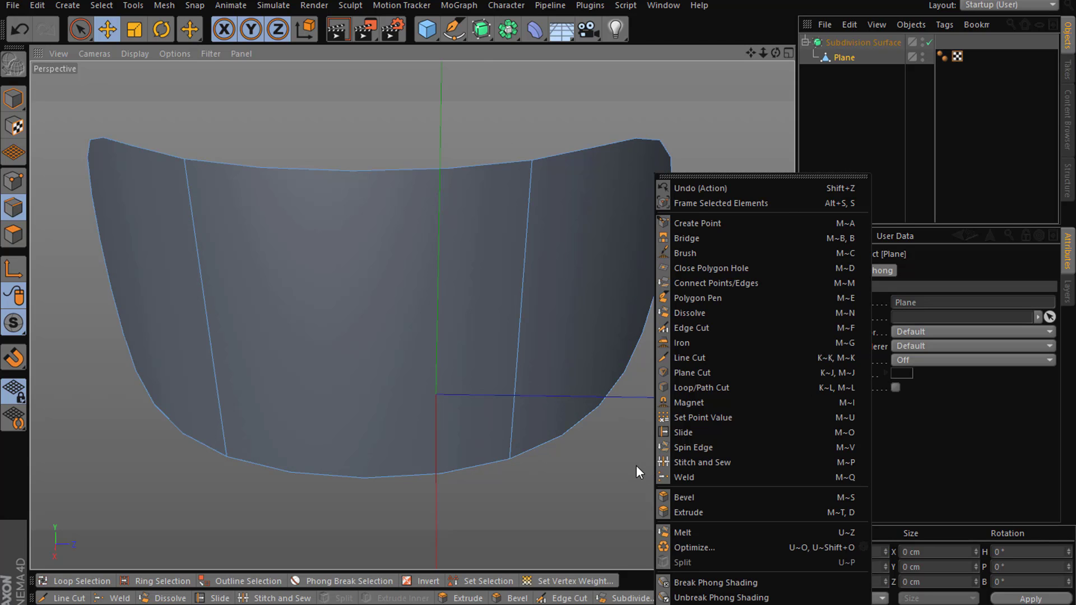
click(634, 464)
right_click(625, 456)
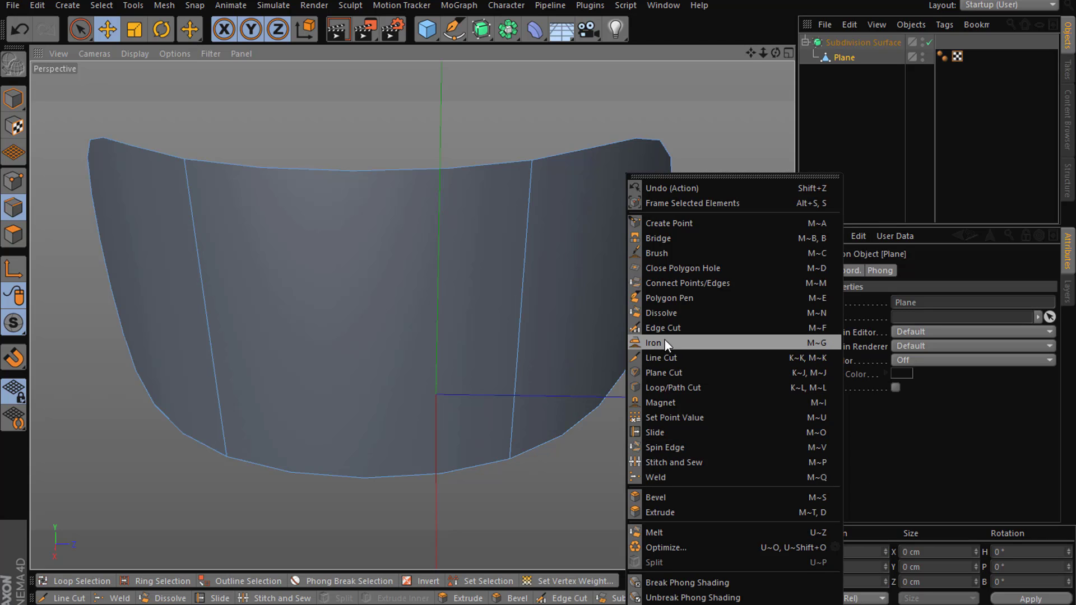
click(664, 388)
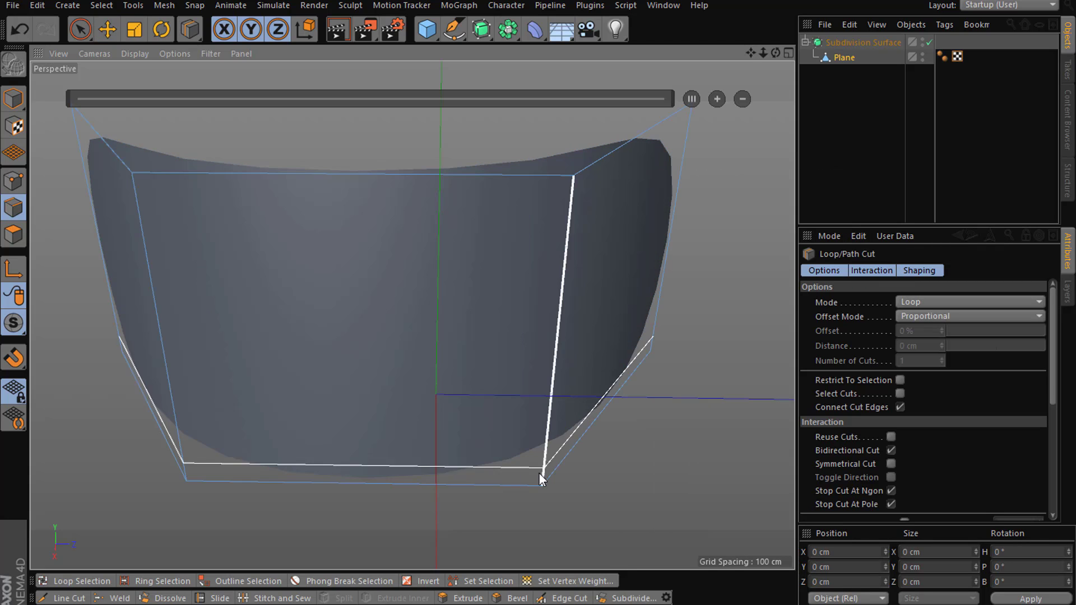
drag(776, 53, 544, 510)
click(519, 541)
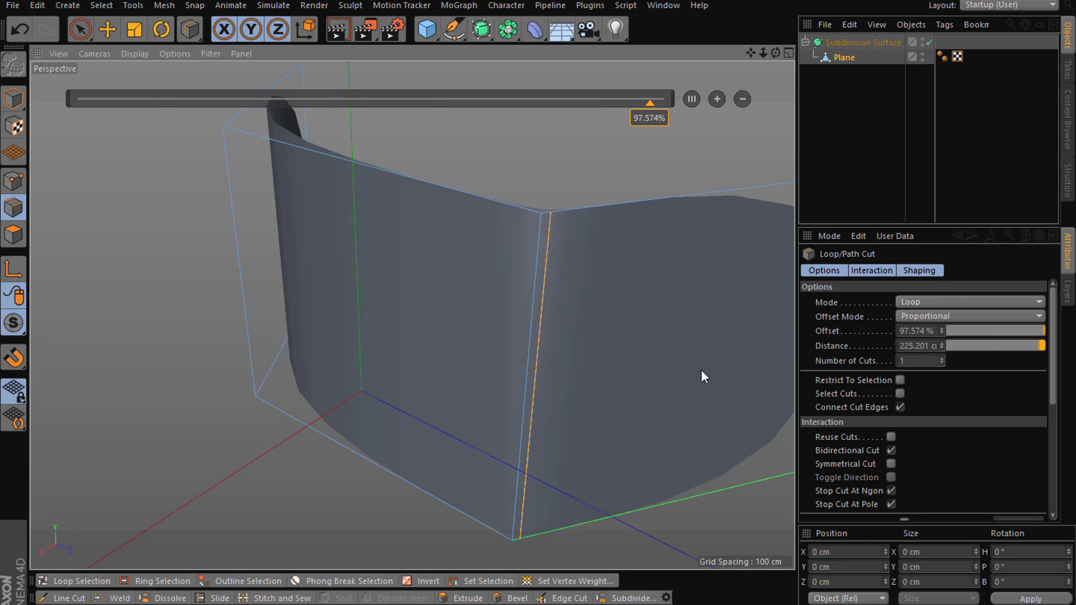
click(869, 133)
drag(775, 53, 694, 66)
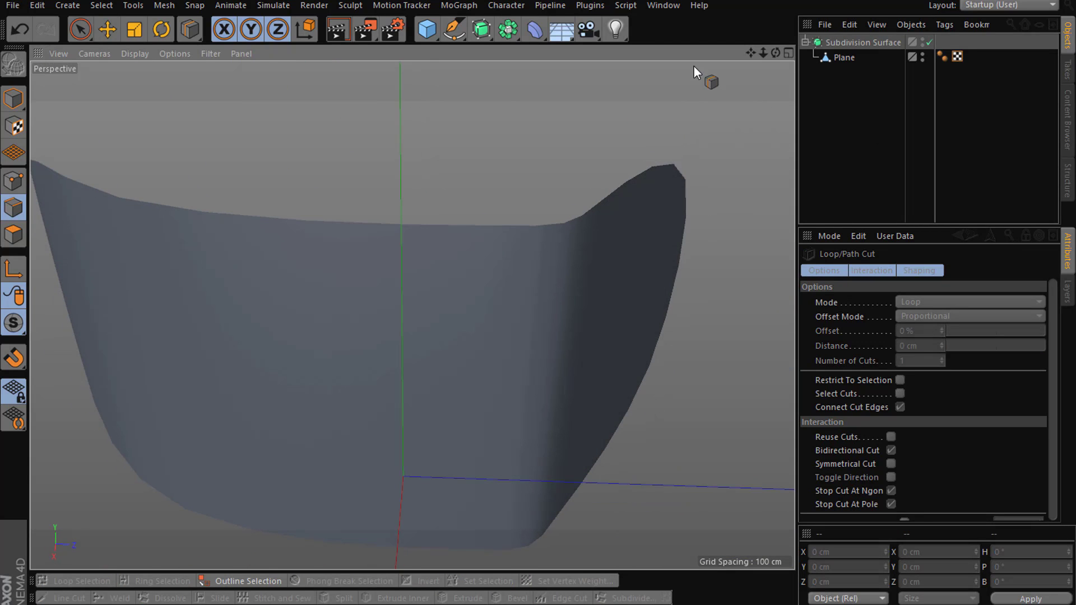
drag(756, 48, 513, 305)
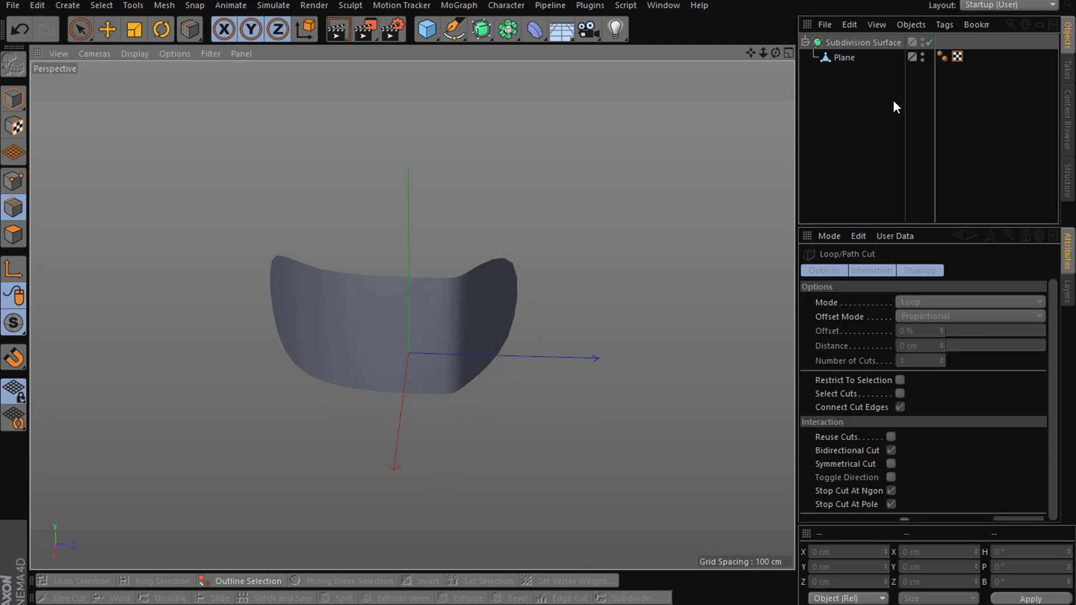
click(110, 32)
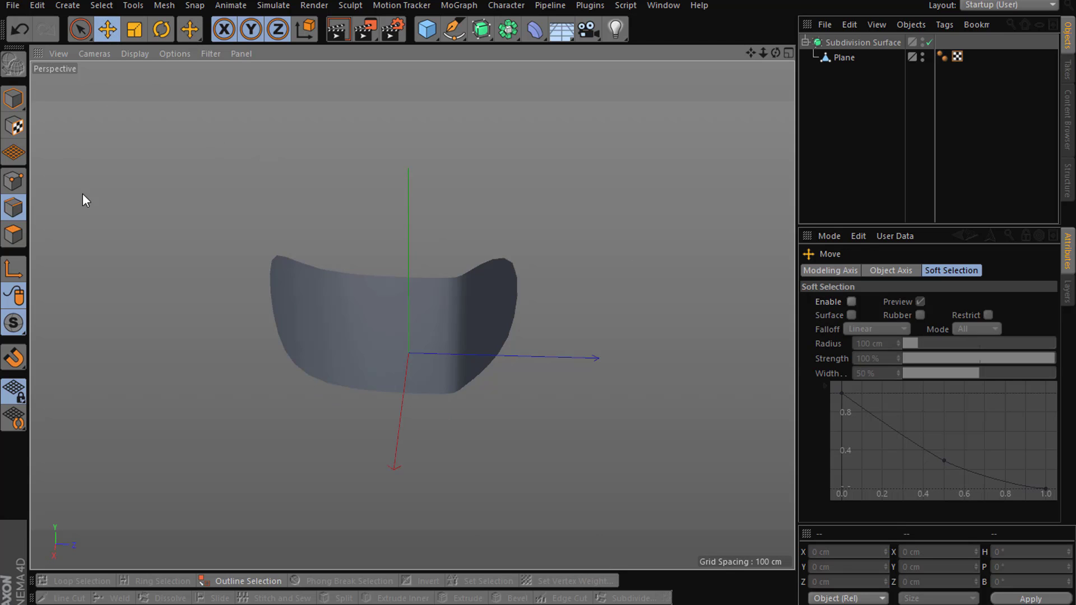
Step: Select the plane and undo the loop cut added beside the +Z corner
click(843, 58)
alt+drag(626, 273, 621, 241)
key(ctrl+z)
key(ctrl+z)
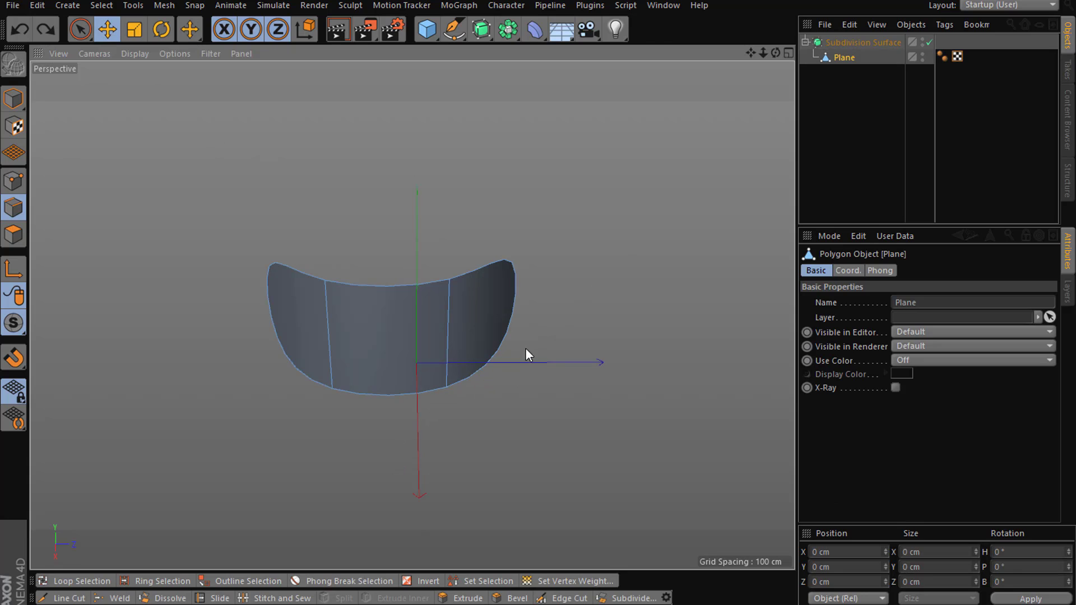
Step: Extrude the strip's +Z end edge into an additional panel ending at about X -426 cm, Z 240 cm
alt+drag(558, 321, 590, 317)
click(510, 271)
alt+drag(640, 262, 498, 323)
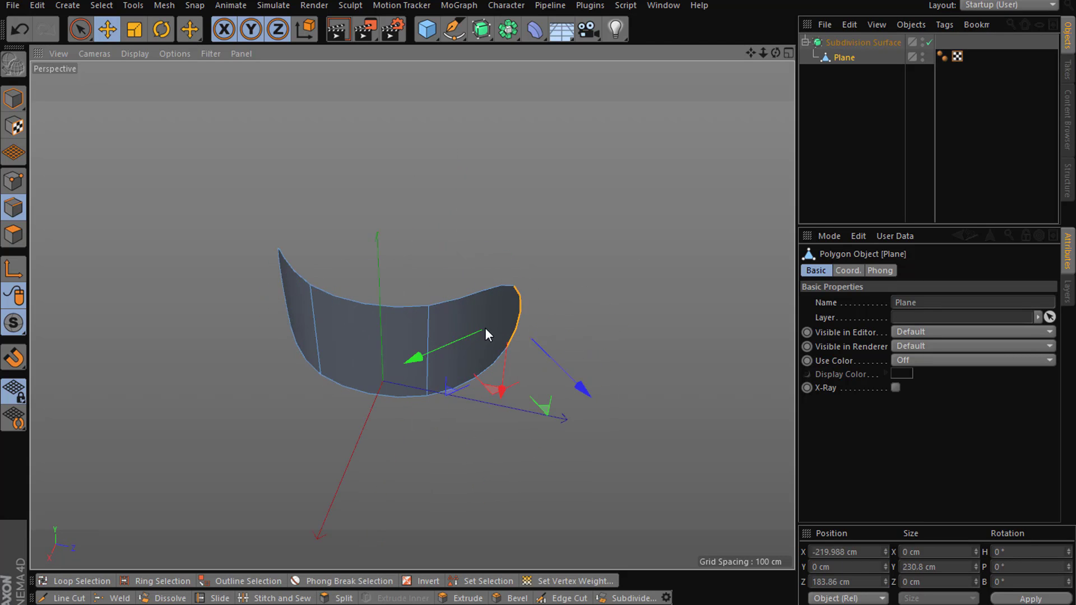
drag(445, 347, 566, 306)
drag(665, 307, 660, 301)
alt+drag(516, 392, 555, 353)
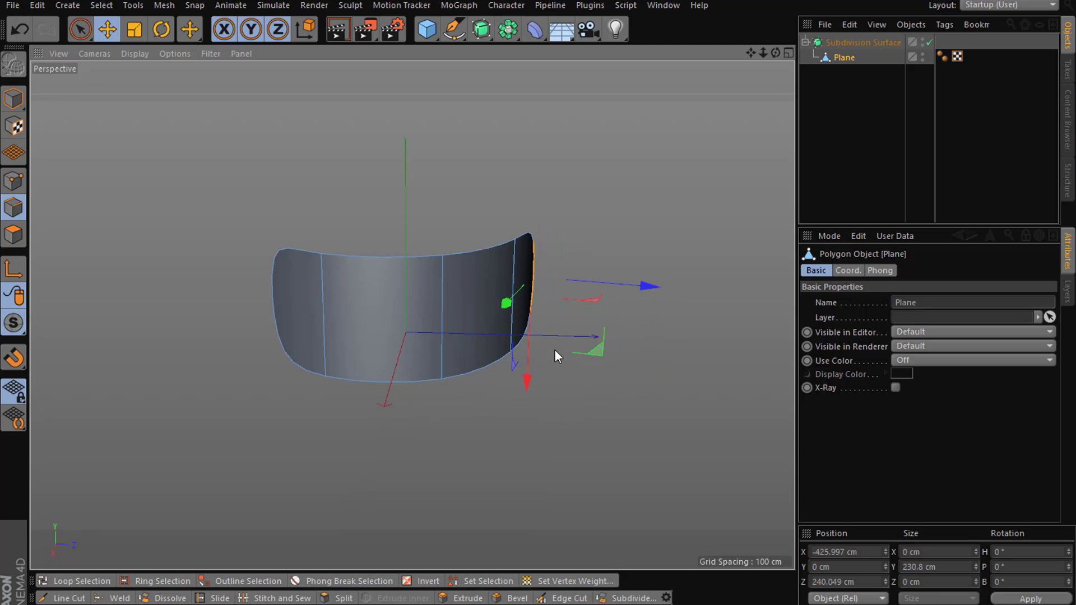
Step: Add a horizontal loop cut at about mid-height through all four panels of the strip
key(k)
key(l)
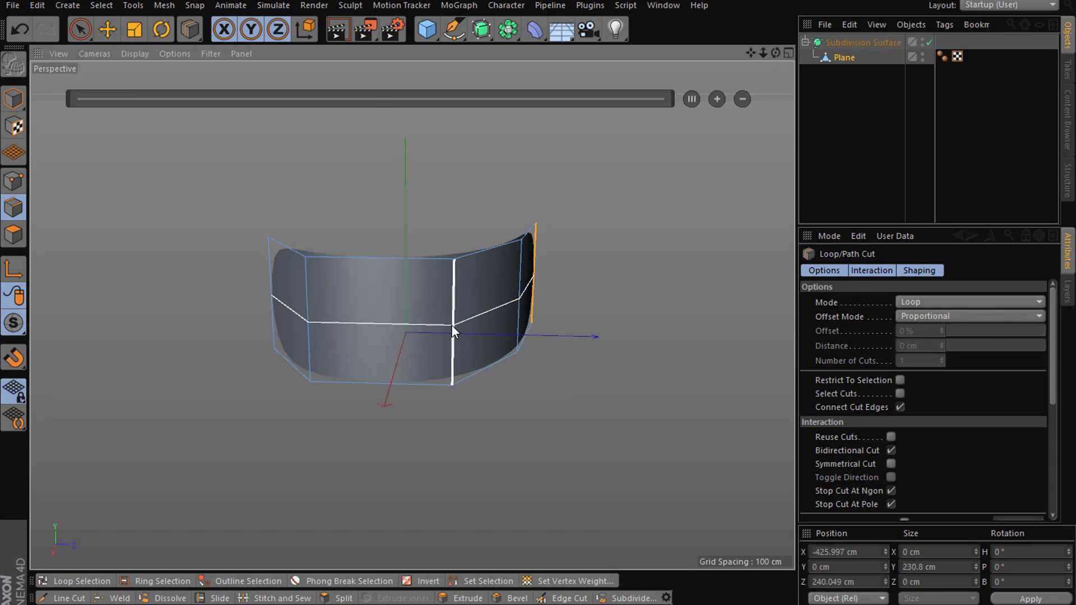
click(451, 324)
click(103, 36)
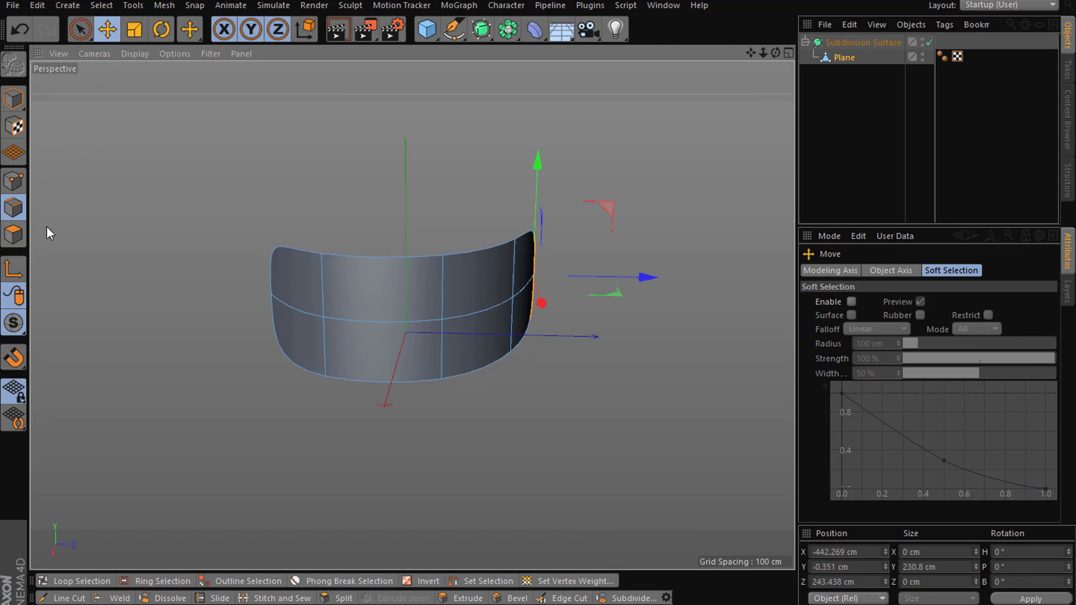
Step: Scale the strip's top and bottom edge loops inward so the mid-height bulges outward, and clear the selection
double_click(355, 258)
key(t)
drag(621, 228, 452, 393)
double_click(466, 374)
drag(711, 274, 571, 244)
shift+double_click(459, 273)
drag(403, 202, 847, 156)
click(848, 156)
alt+drag(588, 361, 545, 247)
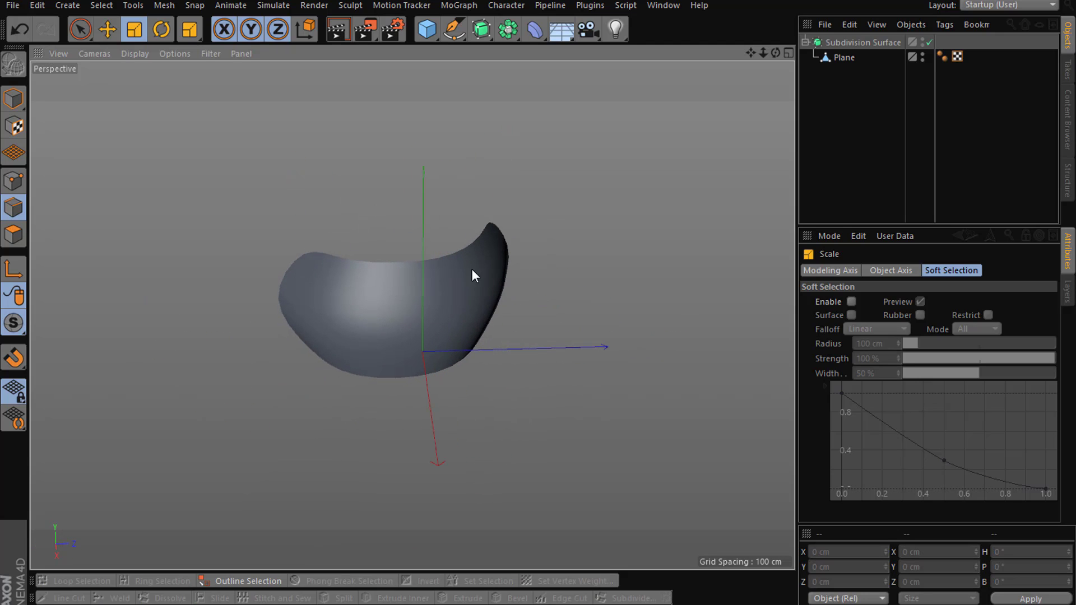
Step: Select the plane's horizontal mid-height edges across all the panels
click(844, 58)
alt+drag(413, 216, 469, 144)
click(536, 307)
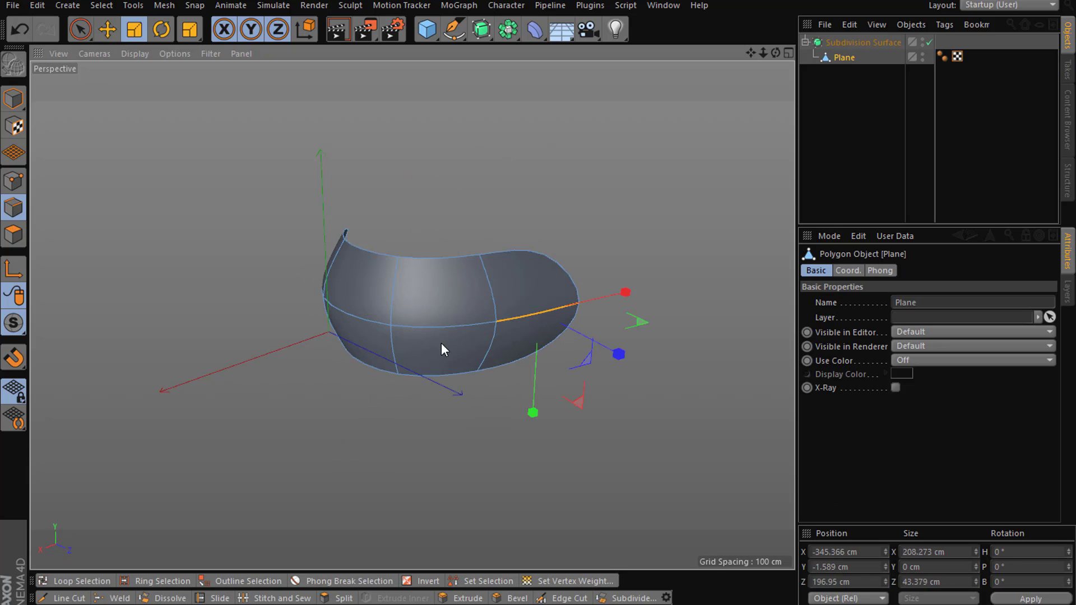
alt+drag(536, 373, 468, 366)
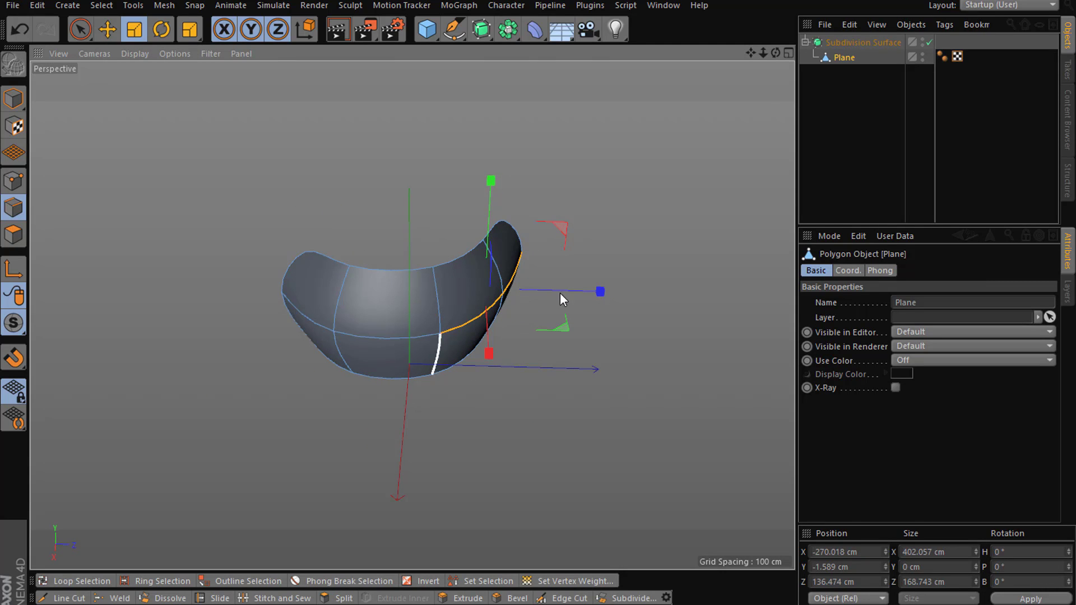
alt+drag(520, 326, 556, 200)
click(650, 245)
click(526, 304)
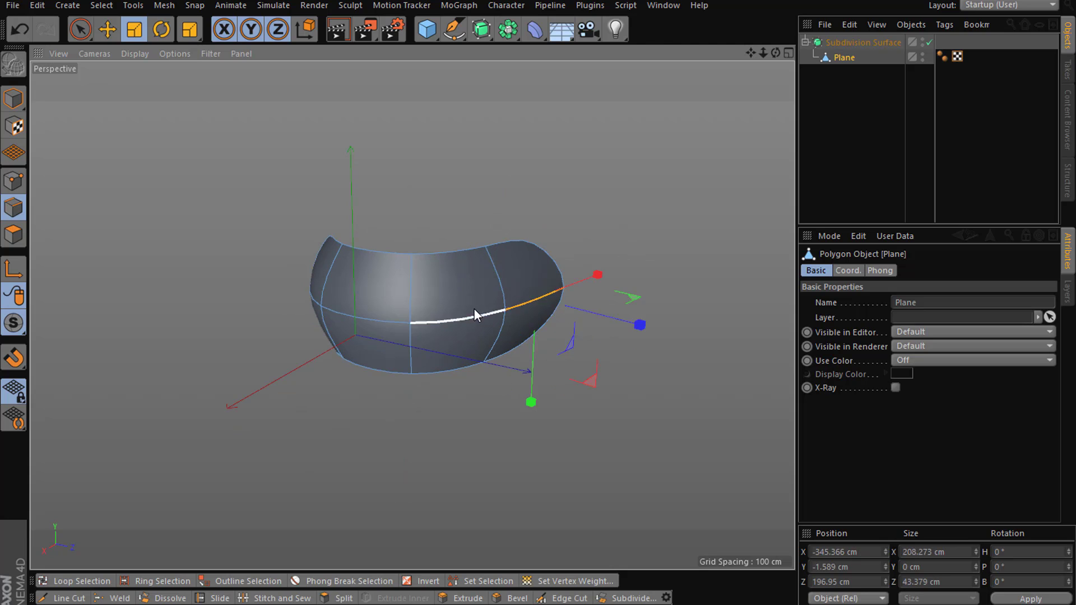
click(597, 253)
right_click(580, 288)
key(Escape)
click(478, 312)
shift+click(544, 307)
shift+click(366, 317)
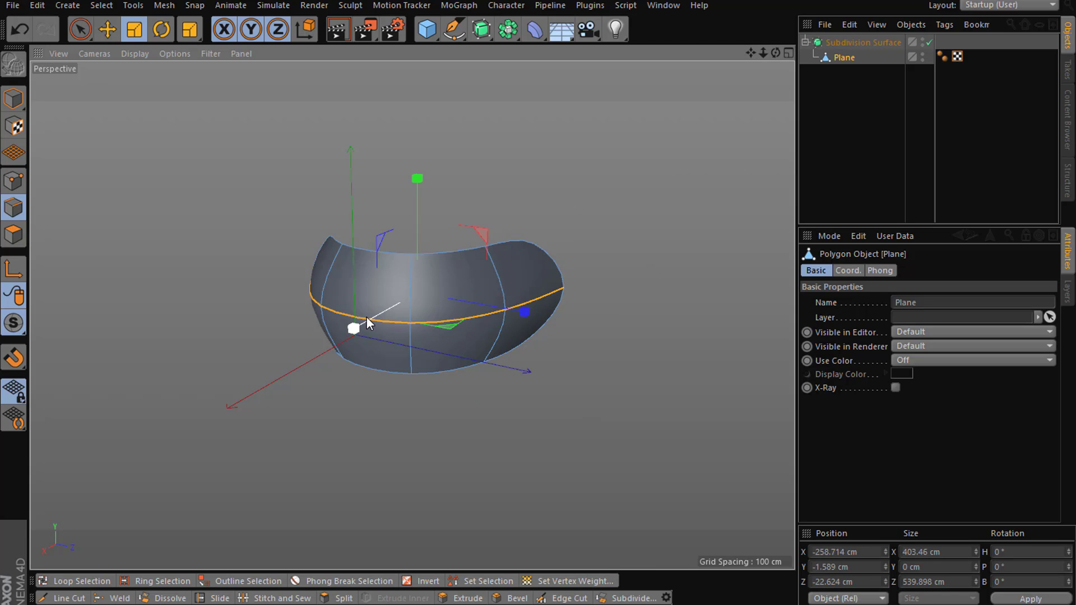
Step: Bevel the mid-height edges in Chamfer mode with an offset of 2.532 cm and deselect the plane
right_click(585, 289)
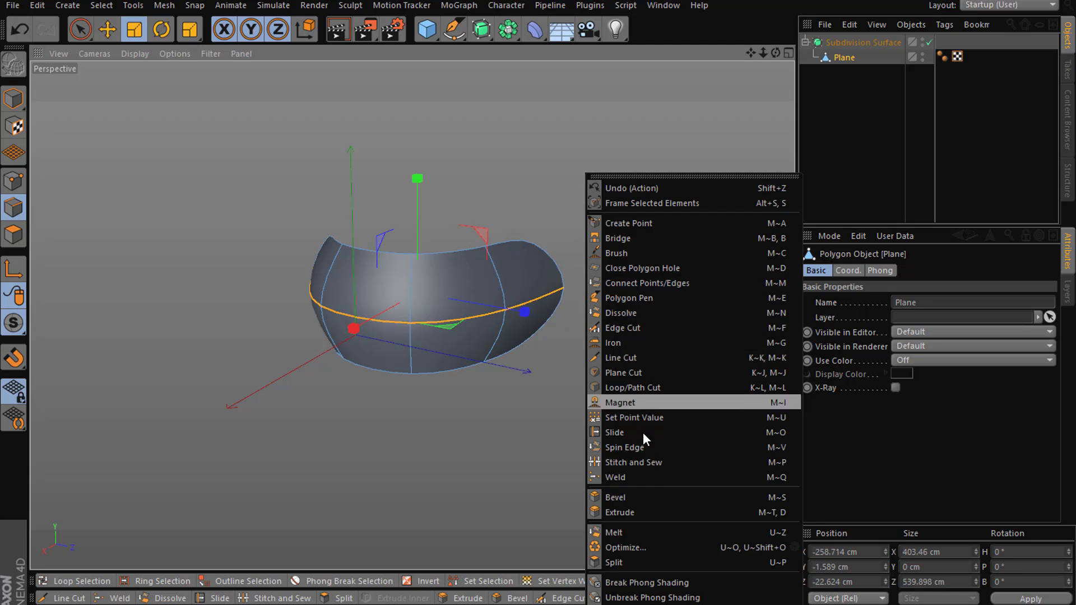
click(658, 498)
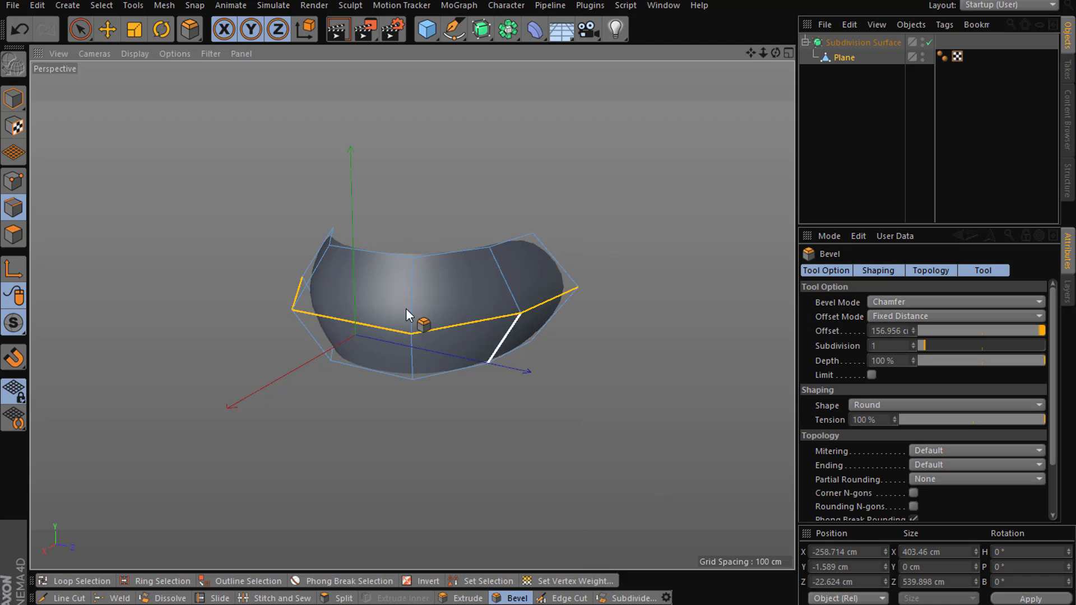
scroll(480, 326, up, 8)
drag(526, 338, 526, 342)
click(783, 79)
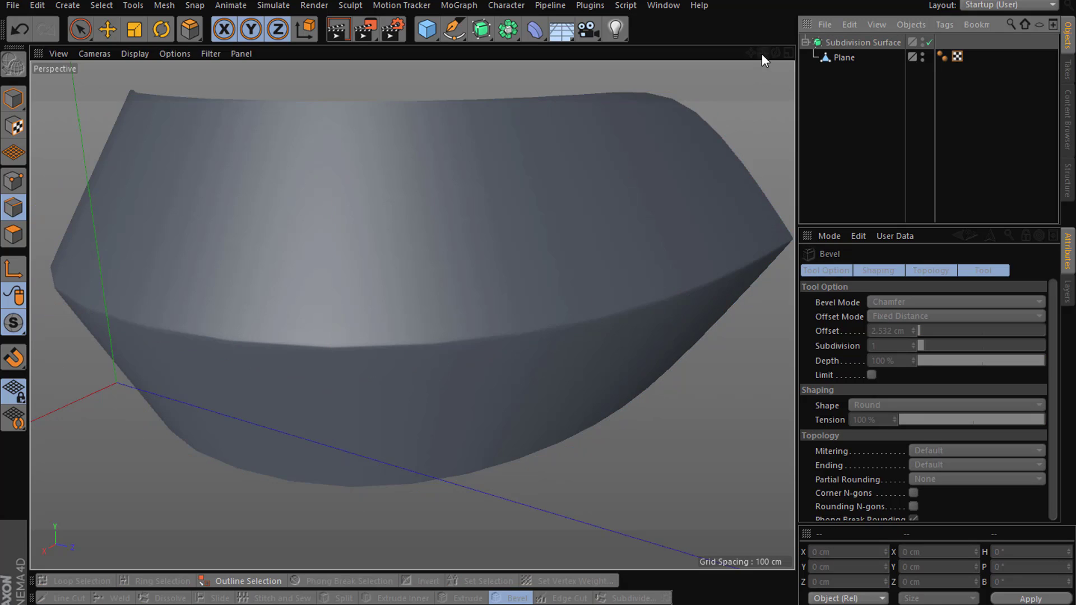
drag(763, 53, 829, 58)
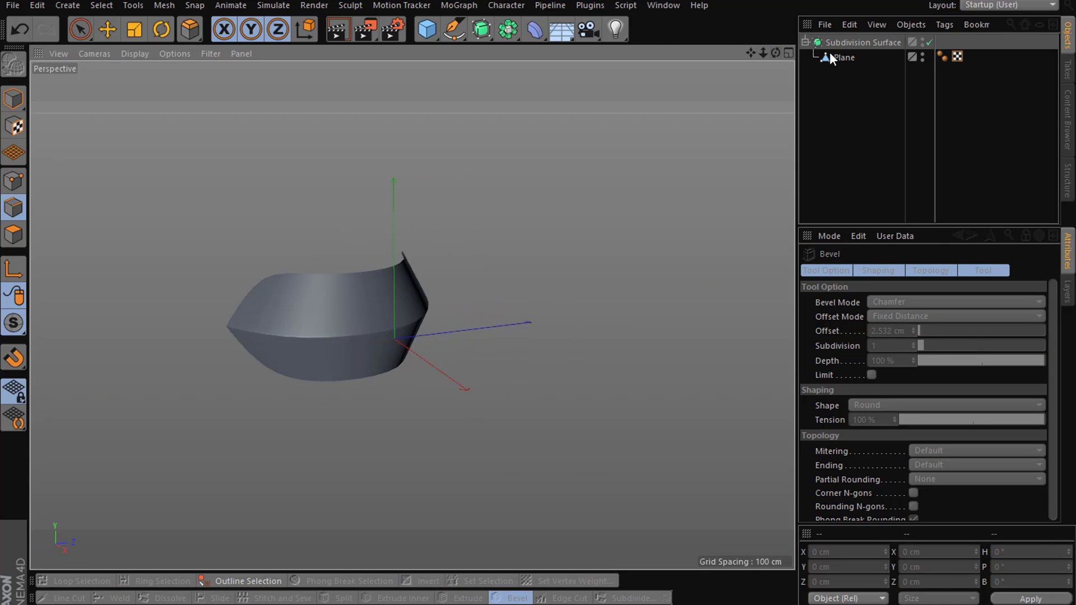
Step: Slide the -Z end panel's bevel edges away from the central crease, moving the lower one by 73.328 cm
click(830, 58)
key(s)
key(e)
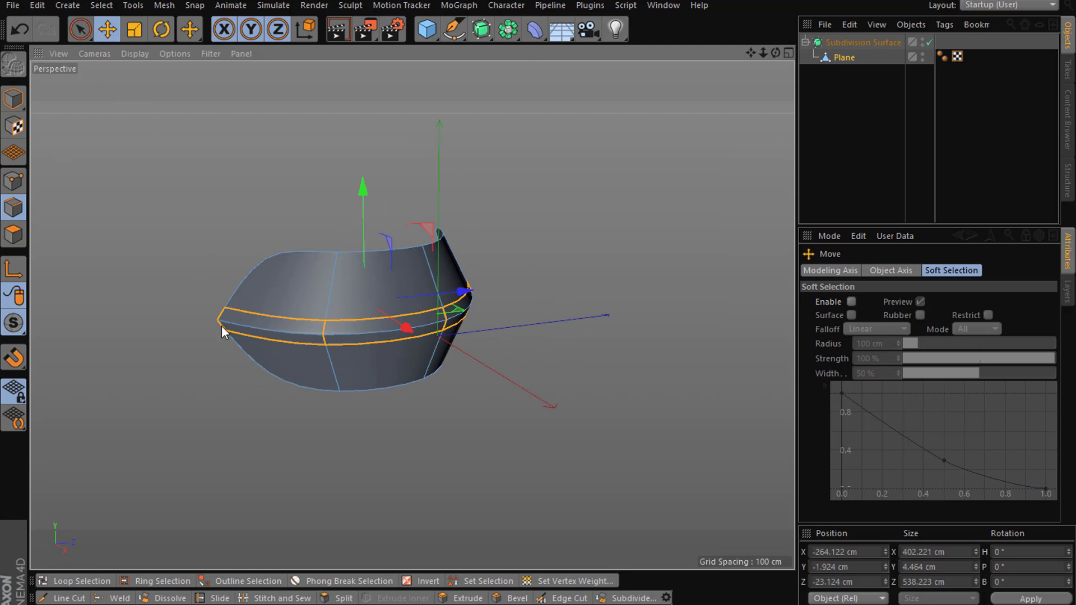
alt+drag(193, 322, 289, 311)
click(289, 312)
shift+click(281, 348)
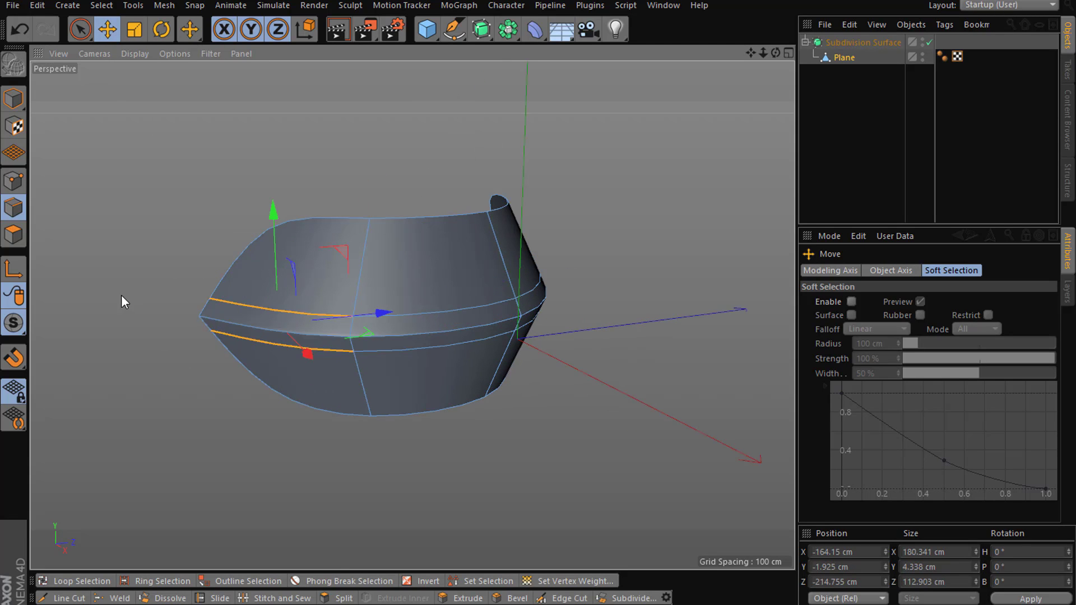
click(125, 279)
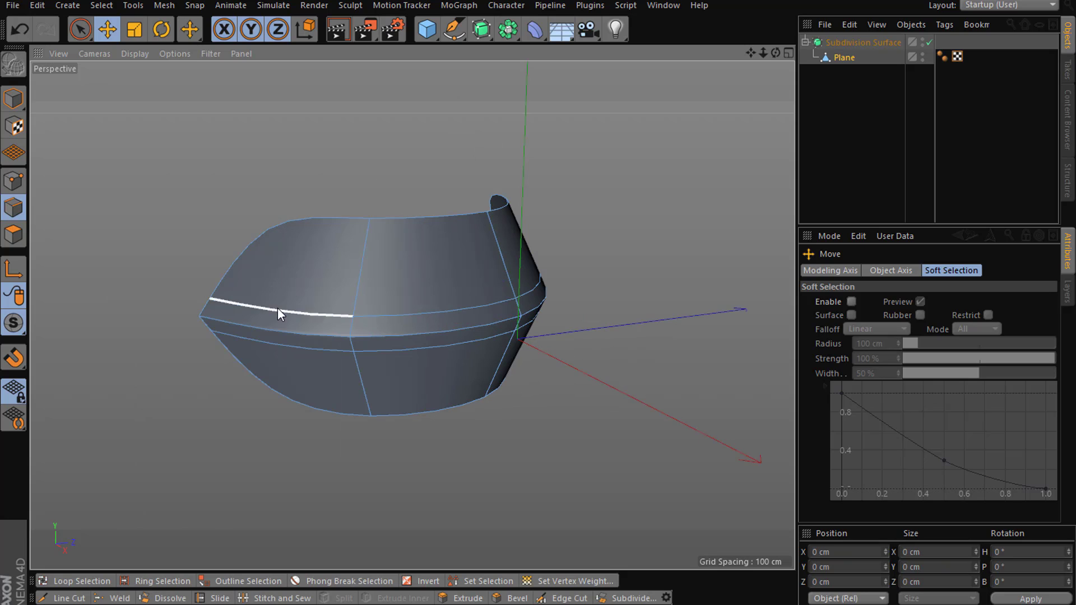
right_click(168, 297)
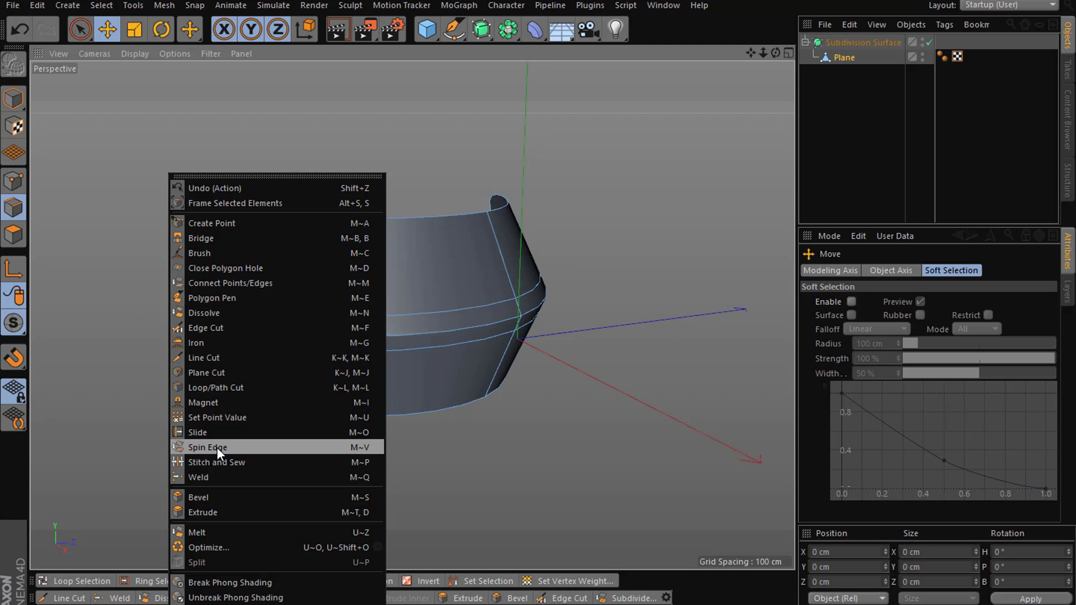
click(216, 429)
drag(267, 321, 286, 291)
drag(275, 344, 274, 372)
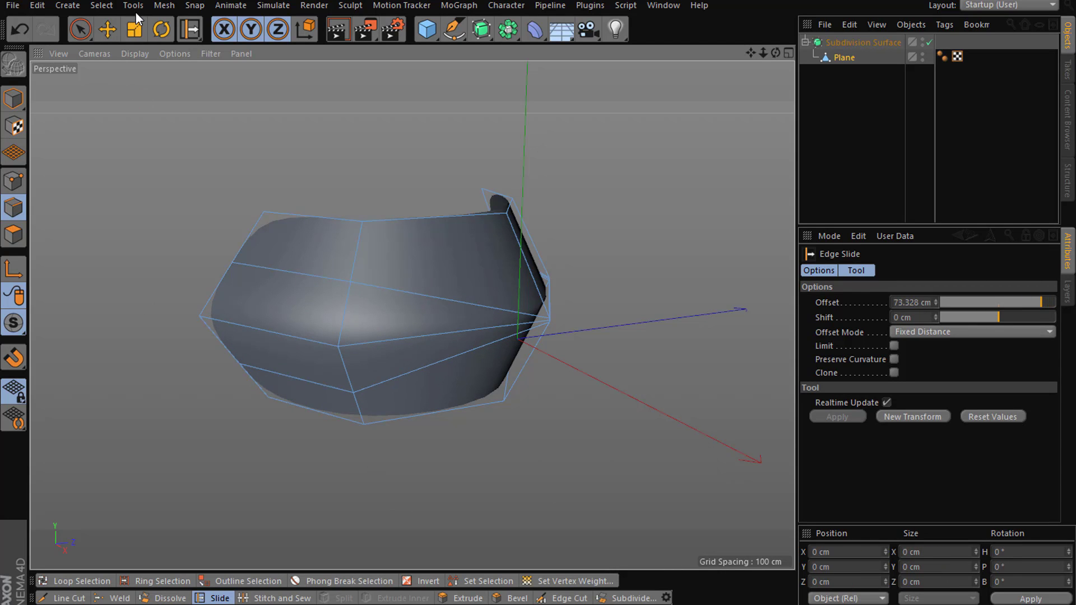
Step: Examine the edge loops above and below the crease and the smoothed -Z end from several angles
key(e)
alt+drag(109, 67, 330, 328)
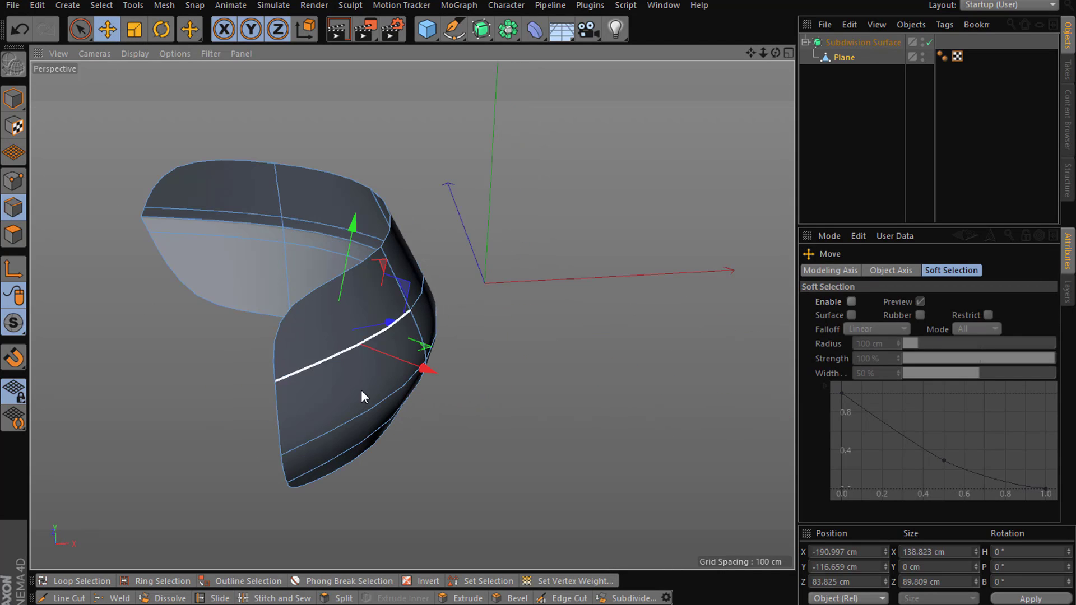
click(509, 361)
double_click(365, 353)
shift+double_click(351, 450)
alt+drag(495, 428, 485, 356)
alt+drag(485, 355, 542, 270)
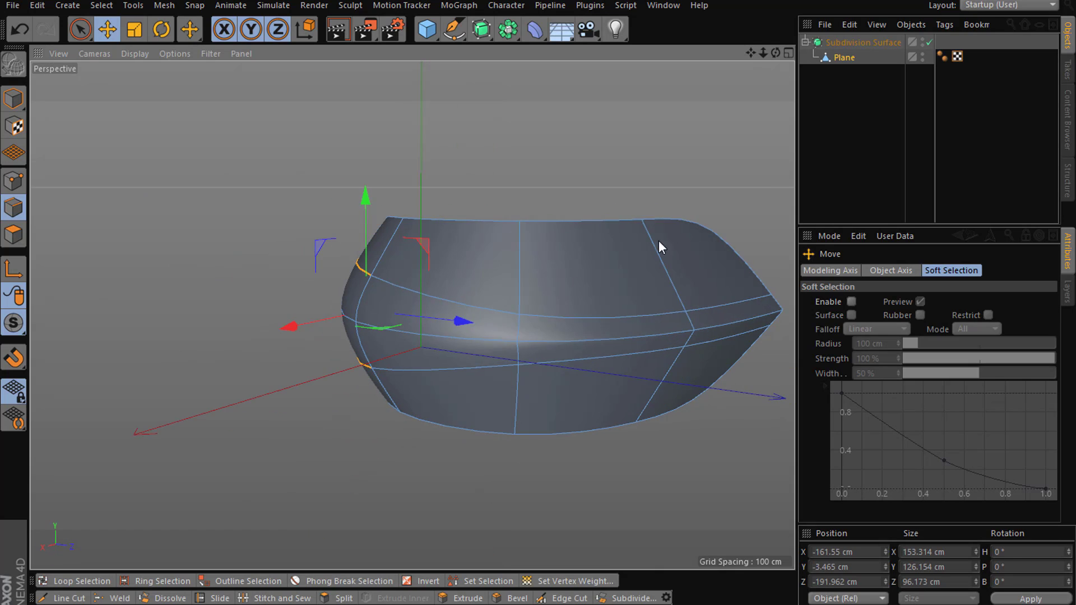
click(854, 171)
alt+drag(605, 291, 577, 327)
scroll(538, 345, up, 3)
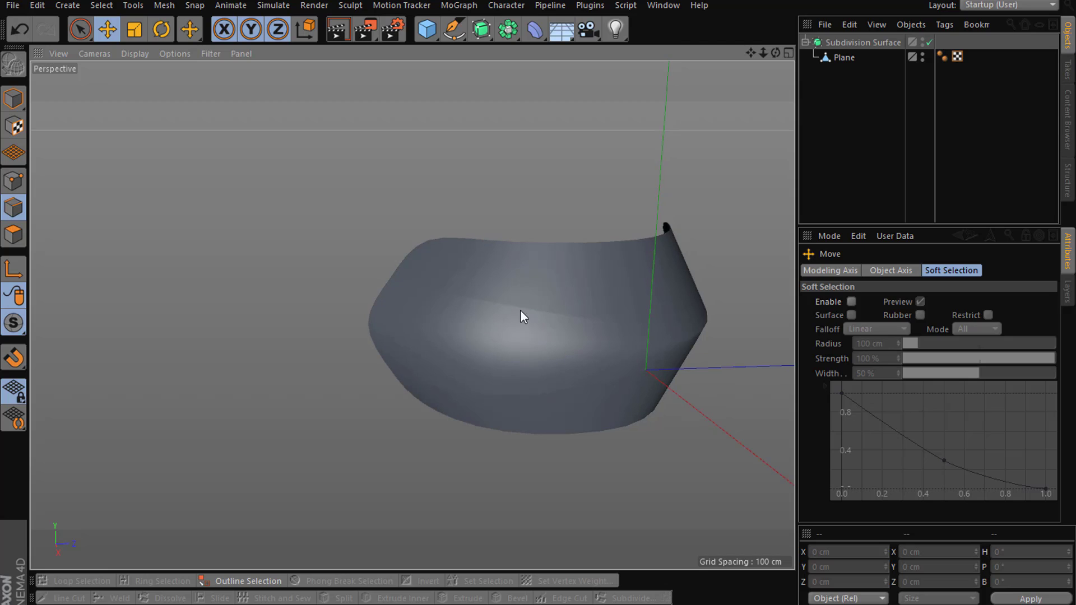
Step: Reduce the strip to its +Z end panel and dissolve that panel's middle crease edge
click(943, 56)
click(886, 301)
click(751, 296)
alt+drag(648, 293, 569, 329)
click(569, 329)
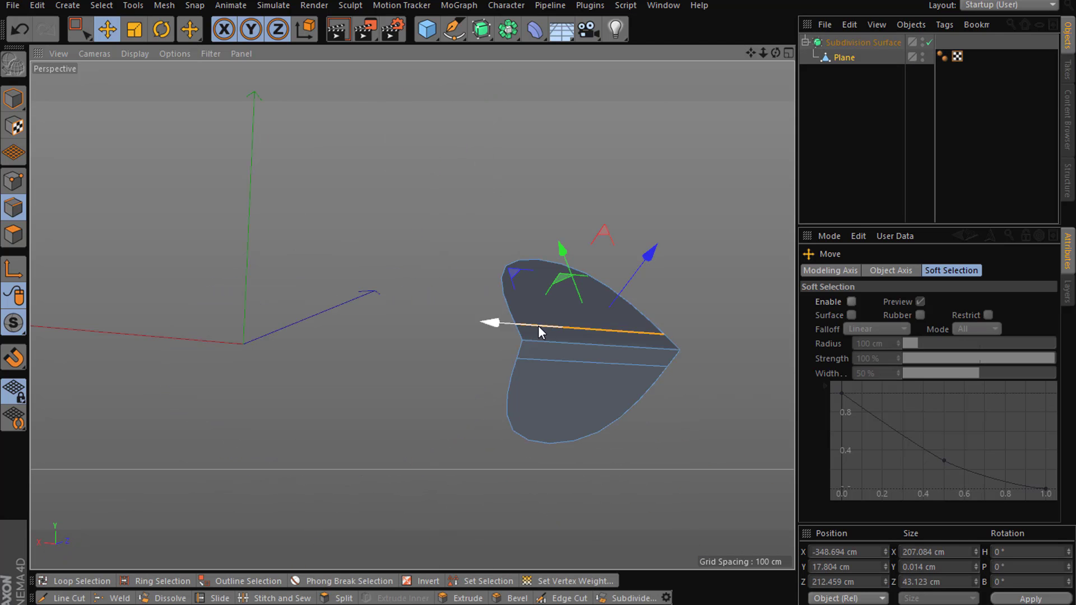
click(547, 325)
right_click(439, 352)
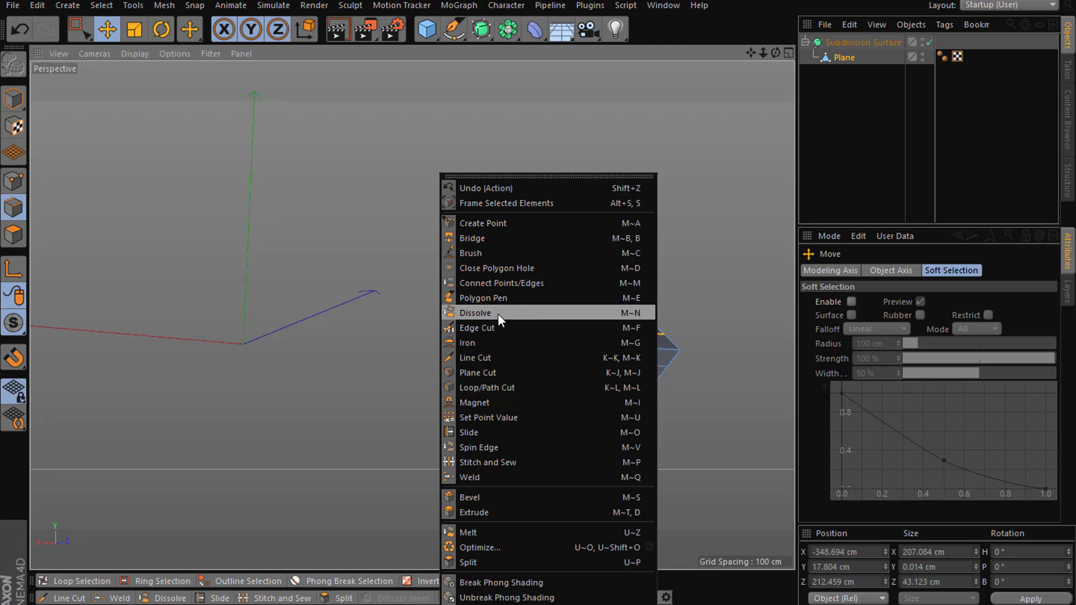
click(510, 314)
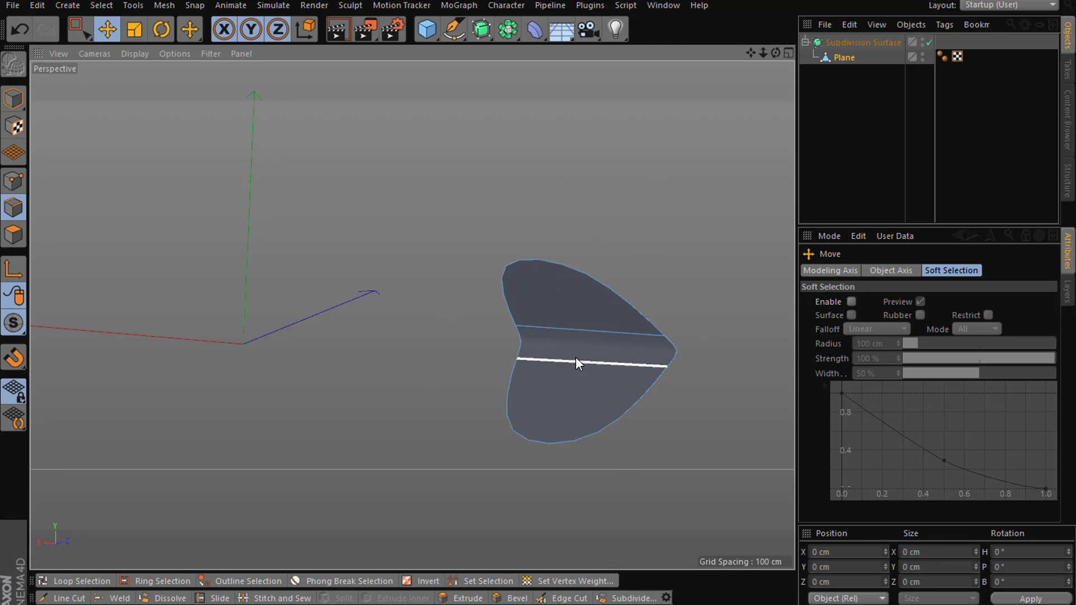
Step: Try to remove the lower horizontal edge of the remaining panel by deleting it, and undo the attempt
click(576, 358)
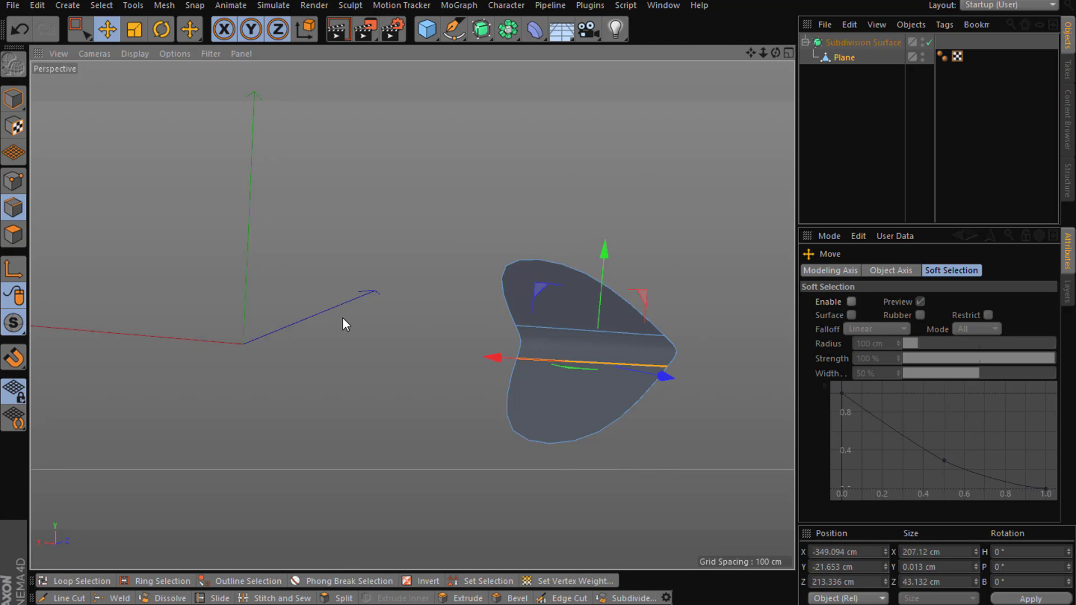
right_click(343, 320)
click(243, 301)
key(Delete)
click(28, 26)
Step: Dissolve the lower horizontal edge of the remaining panel
right_click(448, 374)
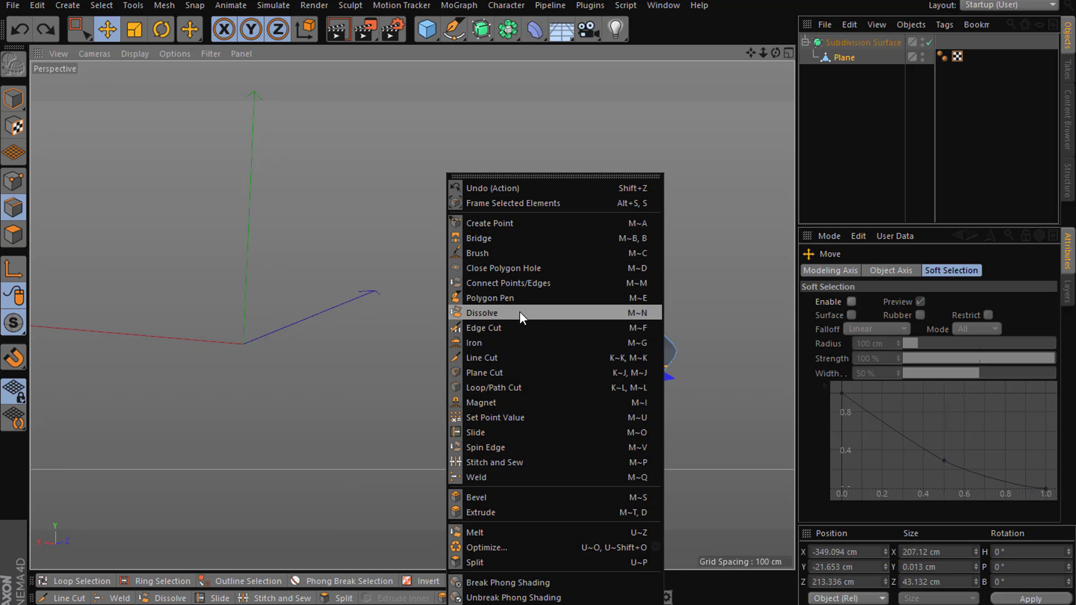
click(520, 313)
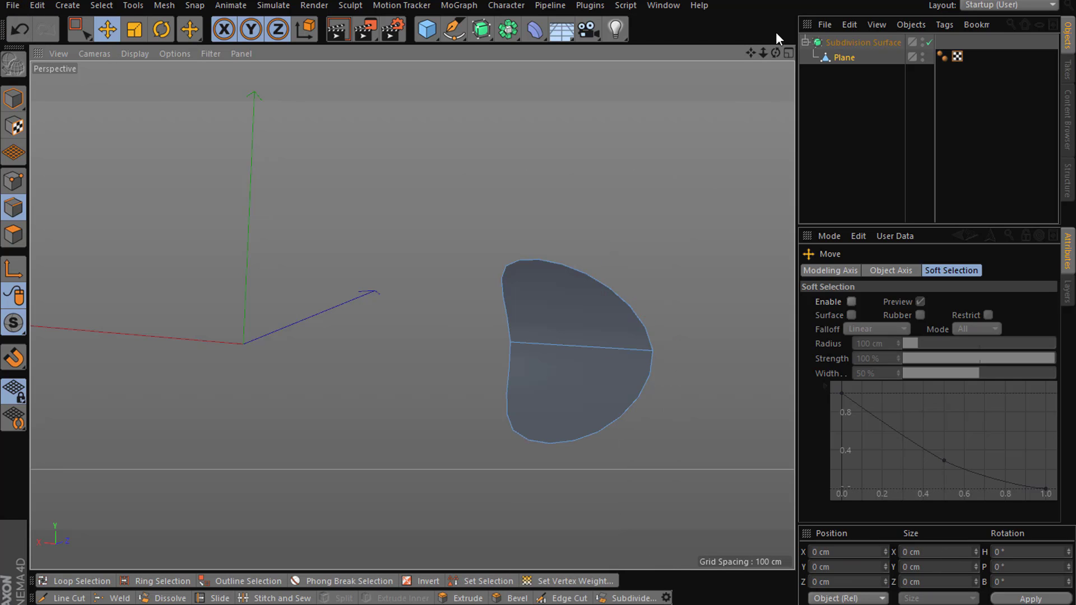
alt+drag(411, 312, 557, 377)
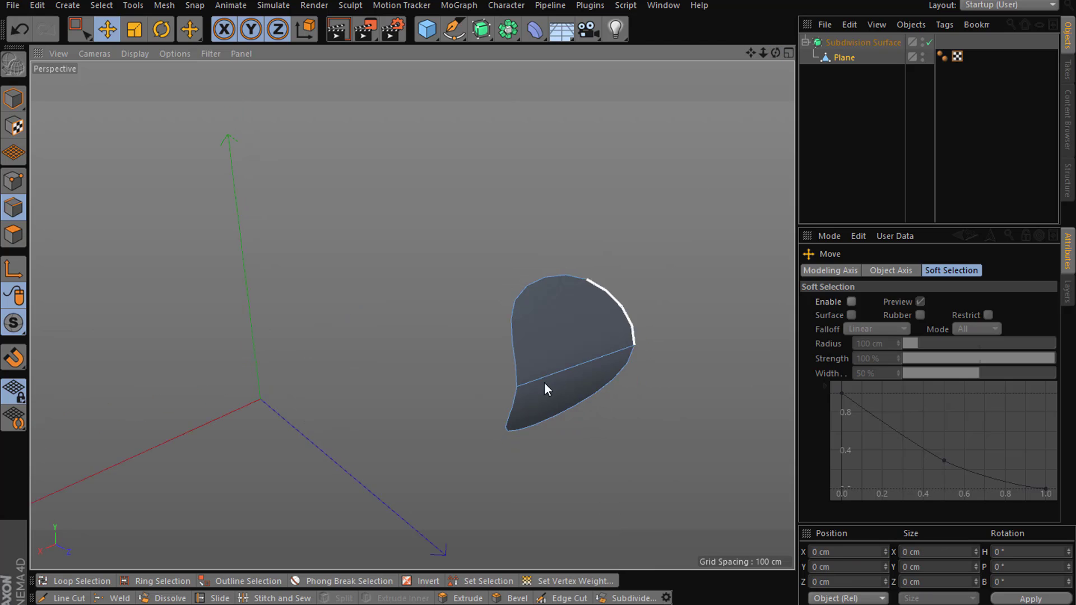
Step: Build a folded strip of polygon panels outside the Subdivision Surface by extruding the plane's edges
click(13, 208)
click(510, 318)
alt+drag(510, 318, 186, 418)
alt+drag(570, 302, 504, 314)
ctrl+drag(313, 182, 192, 160)
key(ctrl+z)
mouse_move(313, 210)
mouse_down()
mouse_move(459, 329)
mouse_move(360, 241)
mouse_move(306, 263)
mouse_up()
click(306, 264)
Step: Extrude the flat panel's free edge downward into two further panels ending at about Y -114 cm, Z 81 cm
alt+drag(382, 210, 392, 314)
ctrl+drag(283, 239, 300, 269)
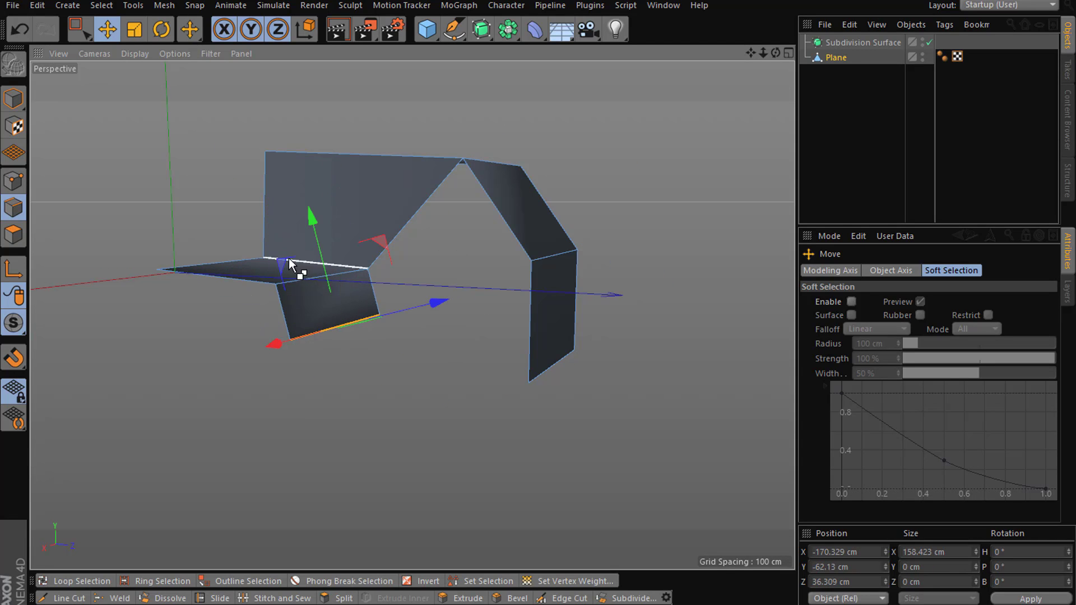
key(ctrl+z)
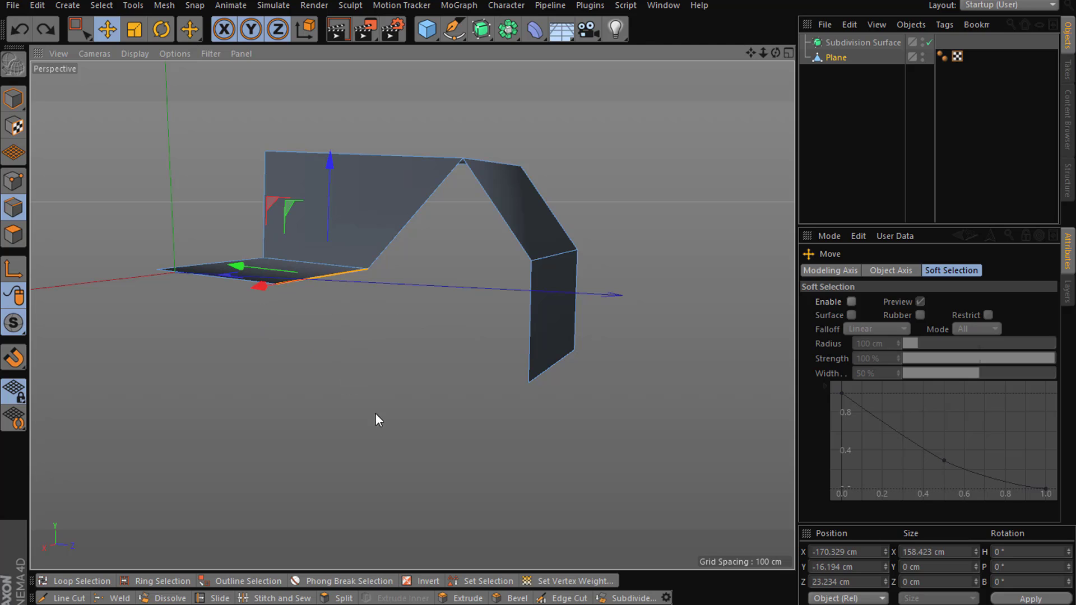
ctrl+drag(270, 204, 279, 276)
ctrl+drag(385, 281, 457, 324)
Step: Make the folded plane a child of the Subdivision Surface to smooth it
drag(851, 58, 840, 45)
alt+drag(492, 388, 581, 355)
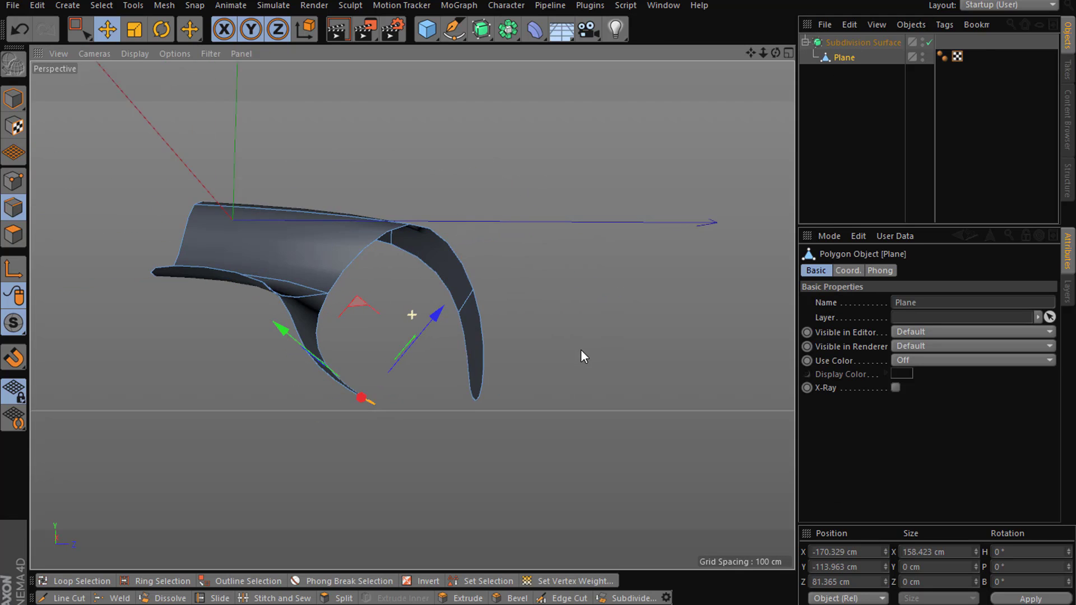
alt+drag(327, 369, 318, 354)
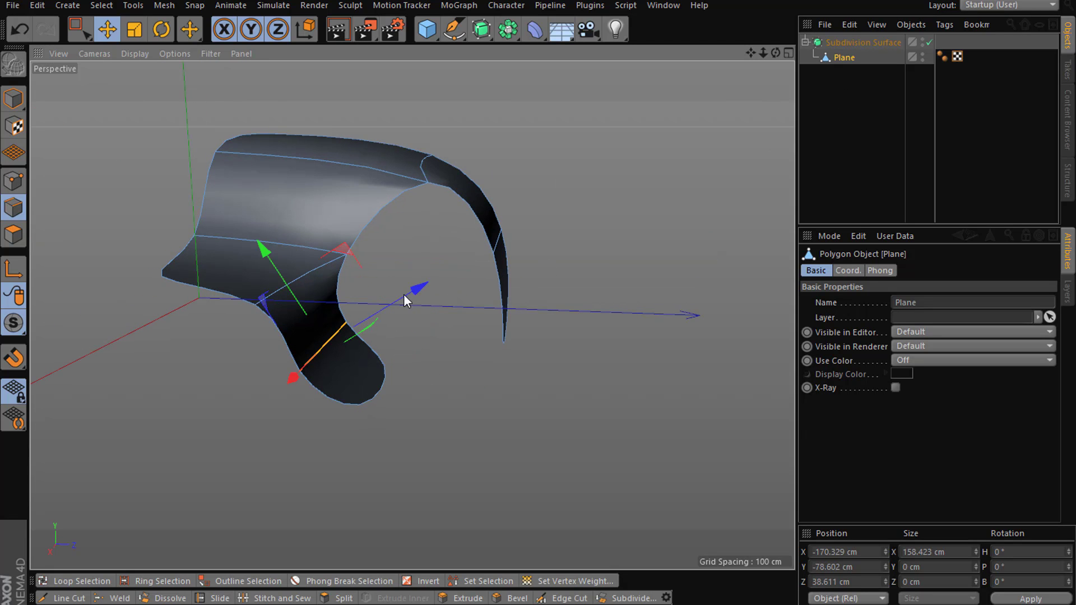
Step: Add a loop cut across the lowest panel and move the new edge to about Y -104.5 cm, Z 55.8 cm
click(206, 445)
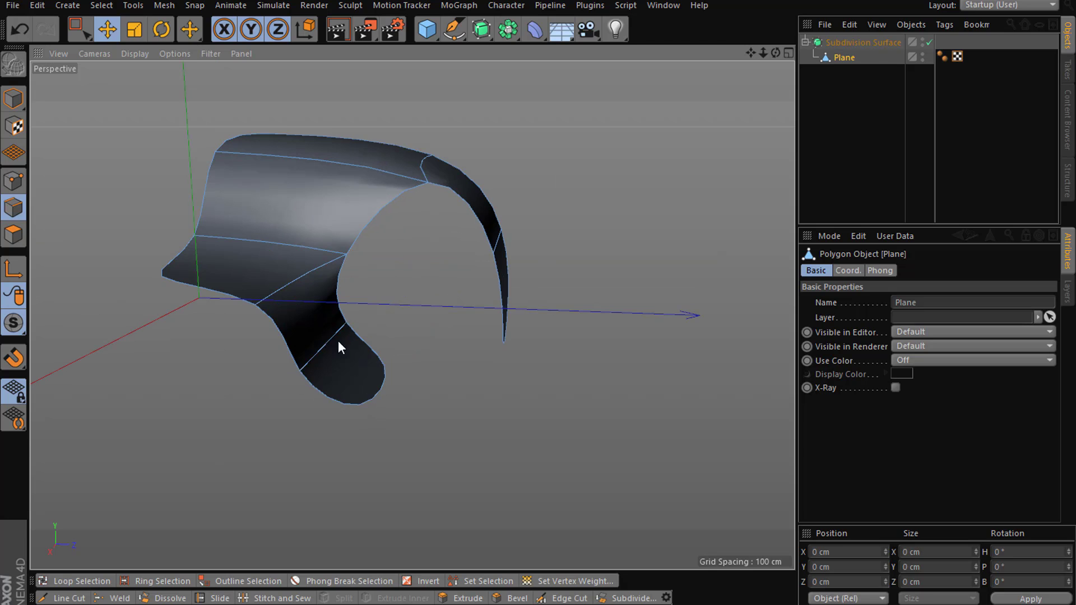
key(m)
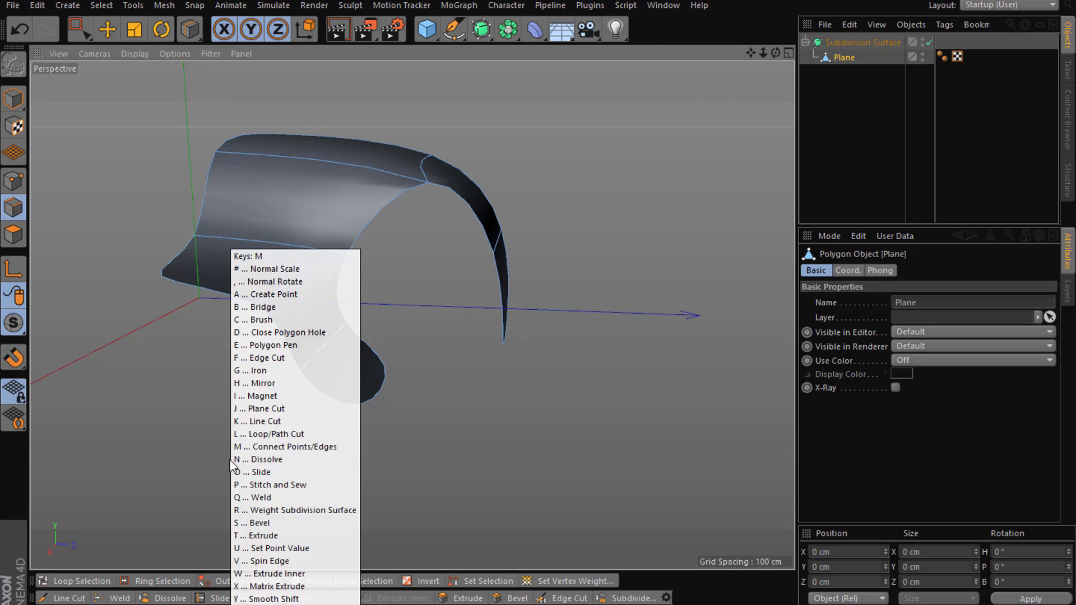
key(l)
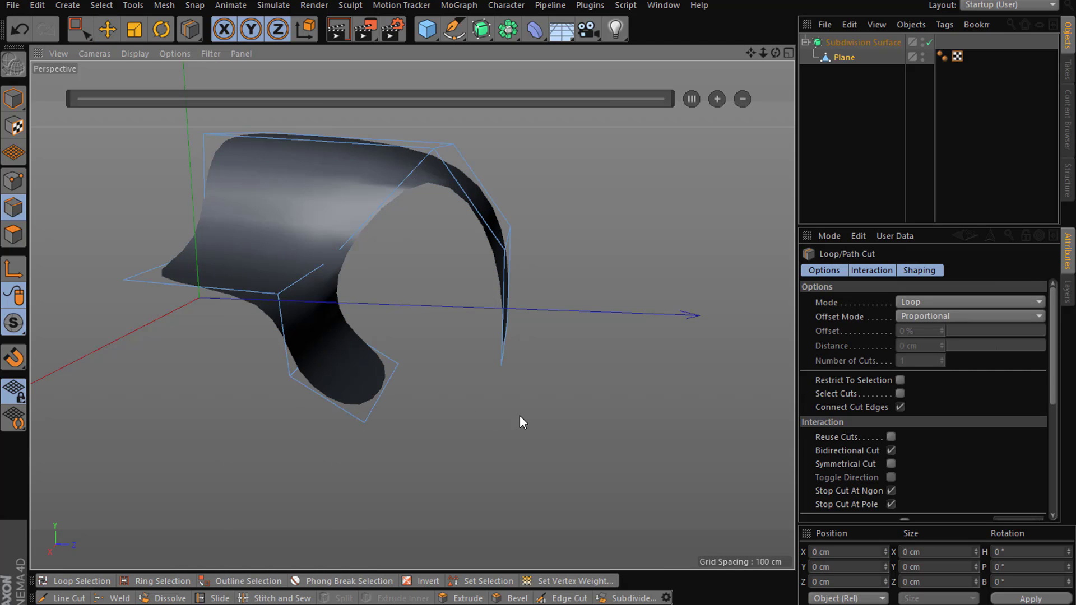
right_click(556, 396)
click(517, 408)
right_click(517, 408)
key(Escape)
click(318, 405)
click(107, 31)
alt+drag(281, 428, 330, 381)
alt+right_drag(317, 430, 439, 364)
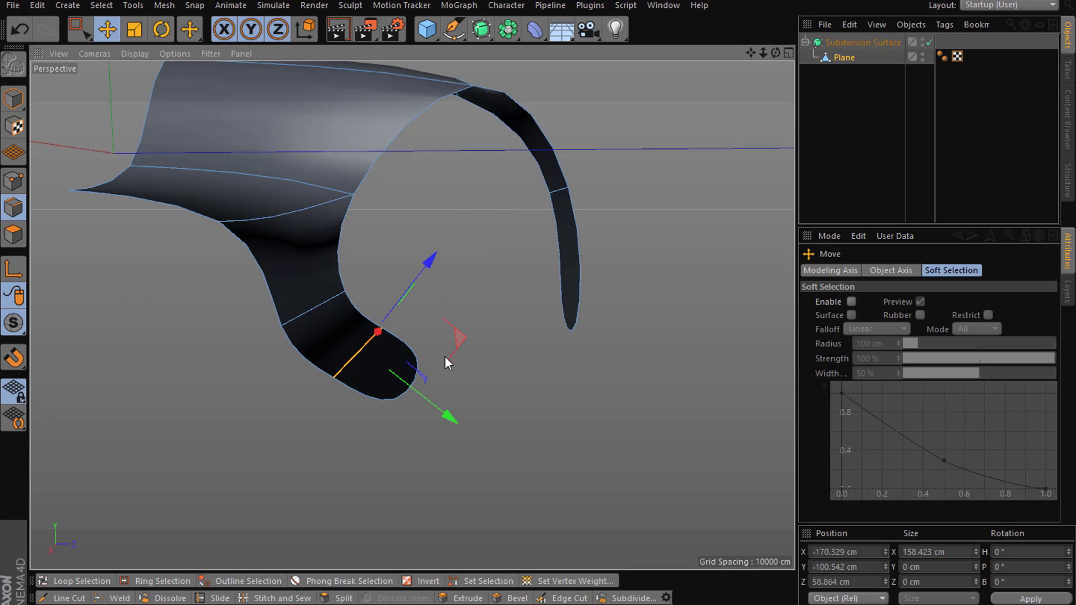
mouse_move(458, 342)
mouse_down()
mouse_move(452, 353)
mouse_move(470, 349)
mouse_up()
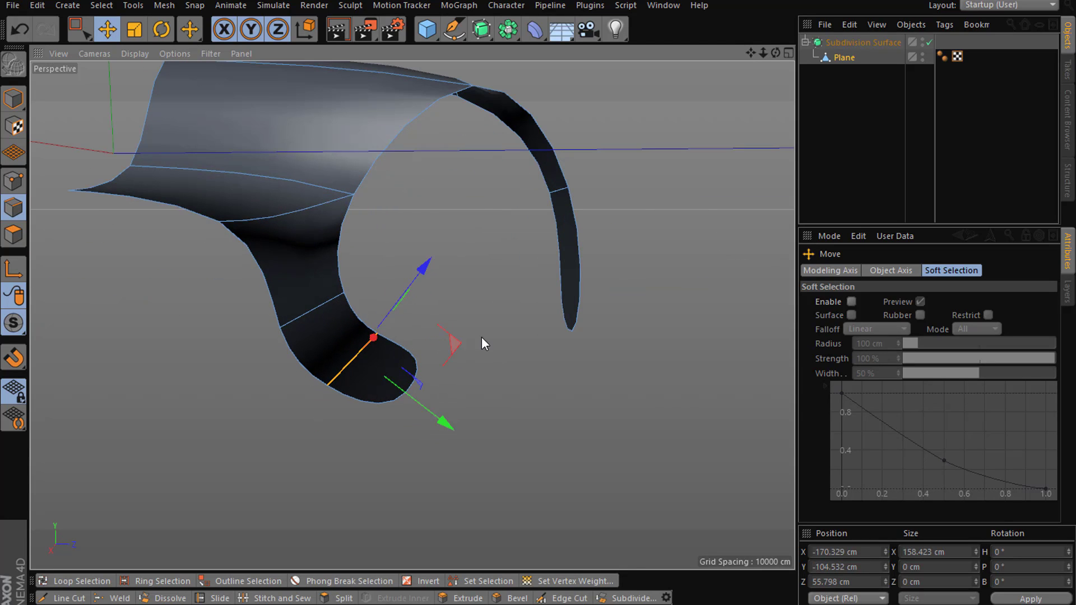
Step: Dissolve the extra edge across the lowest panel
right_click(488, 314)
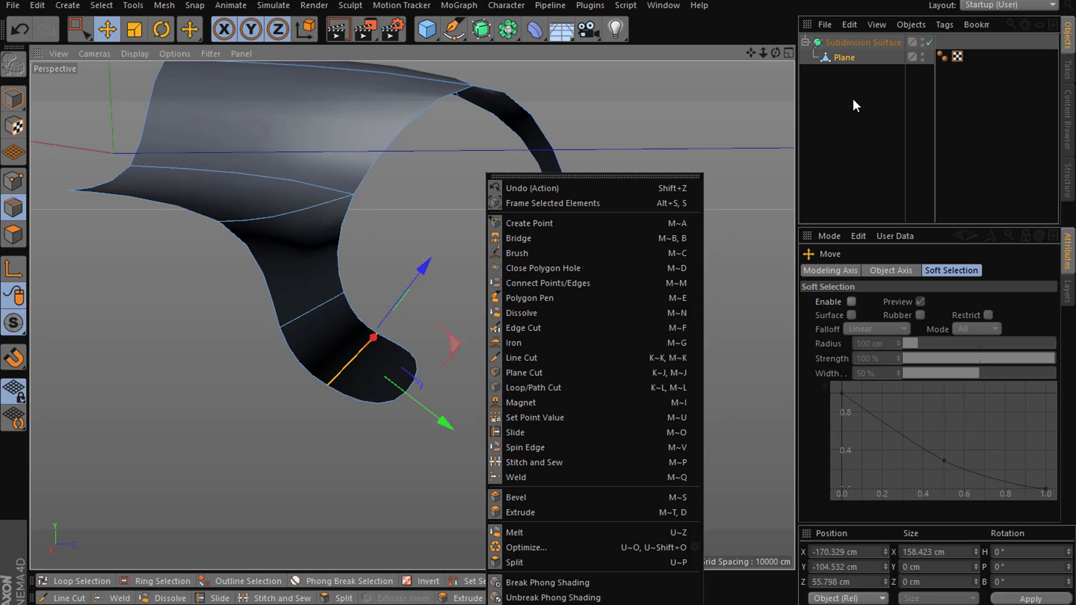
click(552, 313)
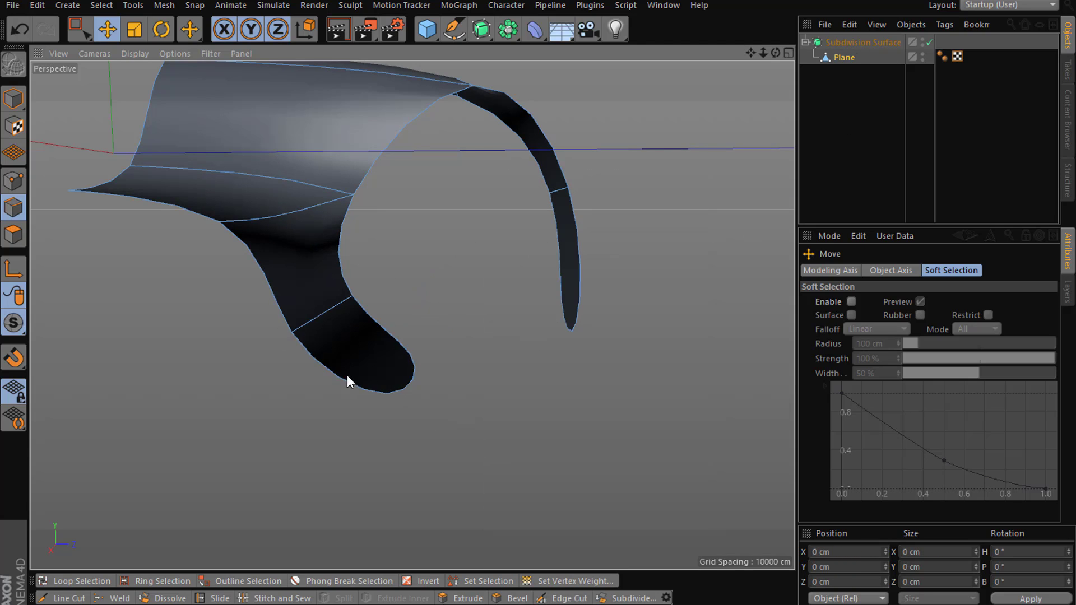
Step: Move the lower fold edge to about Y -89.6 cm, Z 39.2 cm and the end edge to Y -120.9 cm, Z 85.5 cm
alt+drag(348, 375, 482, 331)
click(317, 311)
drag(344, 220, 348, 246)
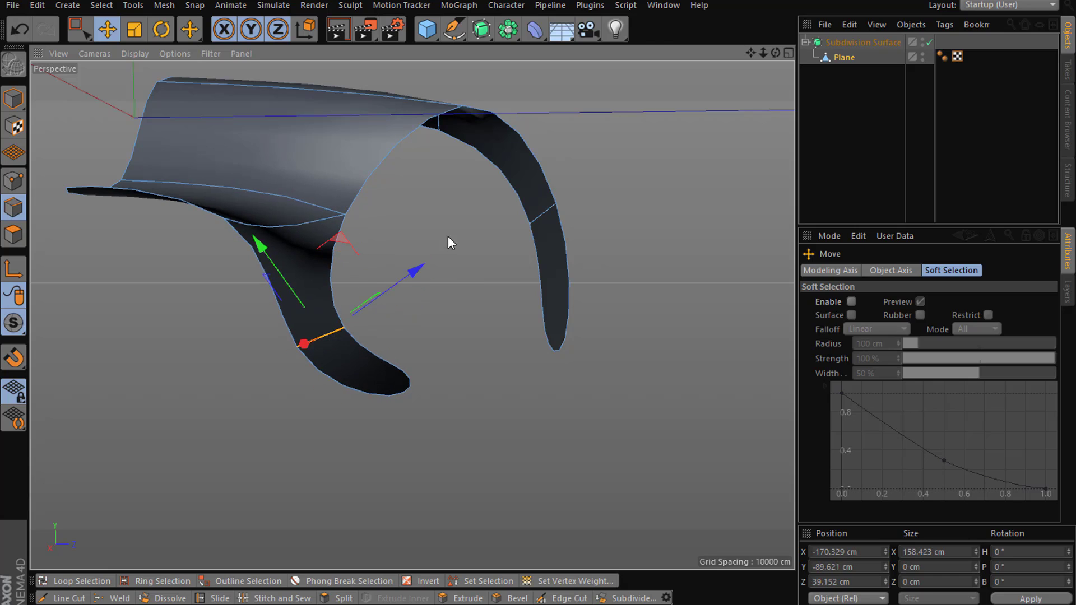
click(417, 382)
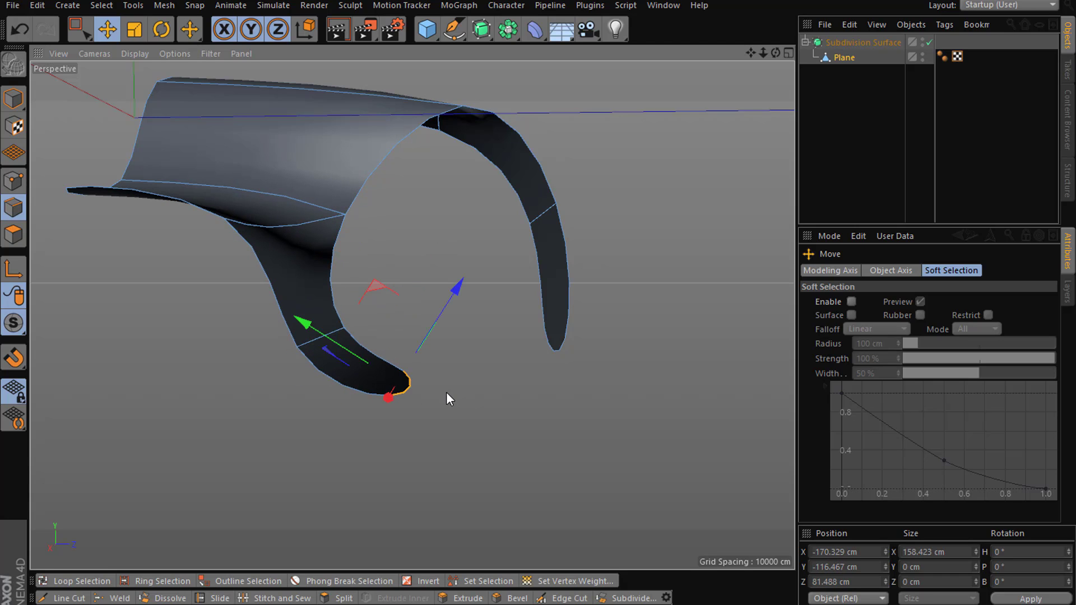
drag(381, 295, 390, 303)
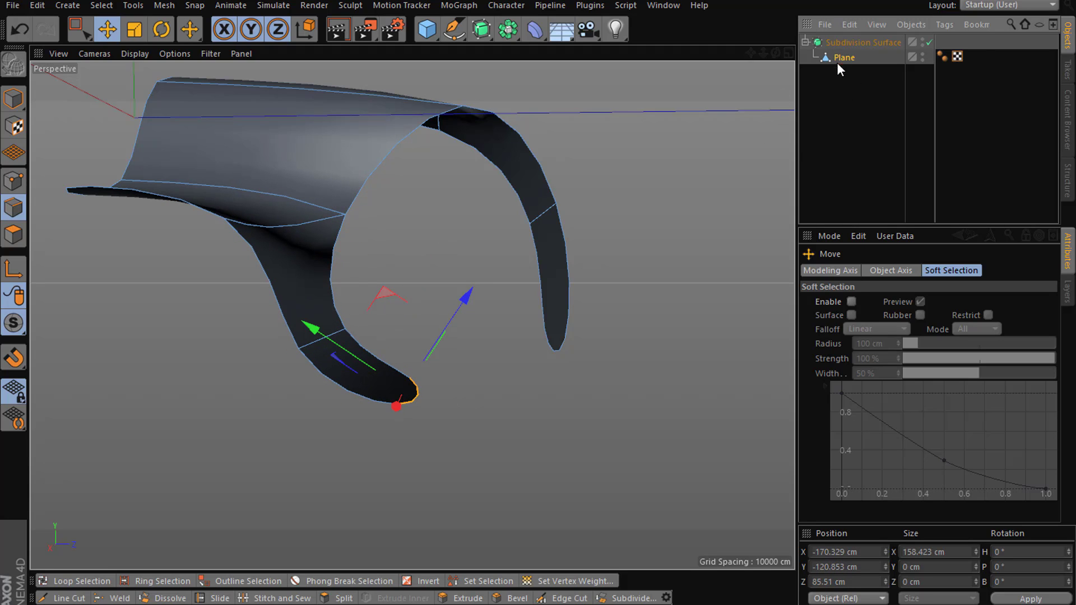
Step: Take the plane out of the Subdivision Surface and extrude the strip's lower end edge to about Y -123 cm, Z 184 cm
click(836, 57)
mouse_move(529, 362)
alt+mouse_down()
mouse_move(406, 418)
mouse_move(377, 352)
mouse_move(511, 365)
alt+mouse_up()
alt+drag(685, 361, 665, 393)
key(ctrl+z)
drag(499, 364, 530, 312)
alt+right_drag(617, 372, 504, 404)
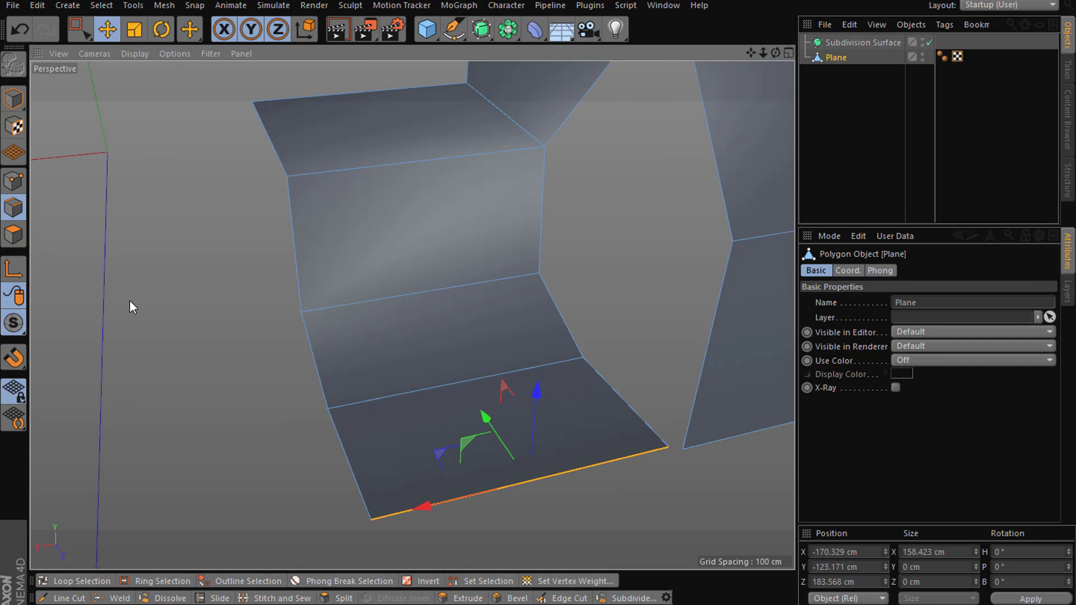
Step: Select the stepped strip's inner side edges and snap them so the end corner meets the neighbouring panel's bottom corner
click(15, 176)
alt+drag(230, 221, 302, 291)
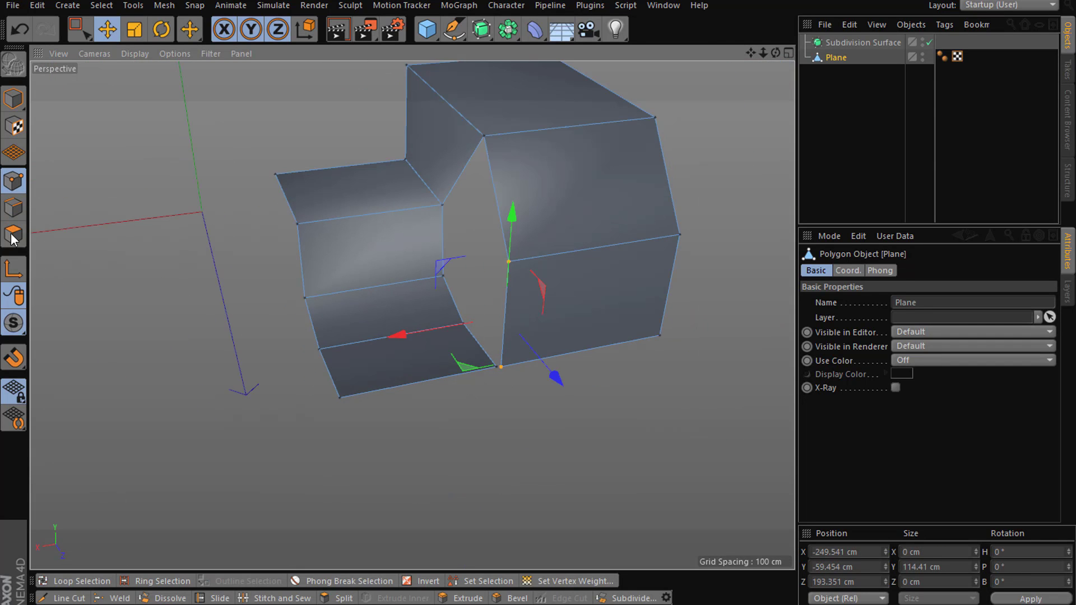
click(13, 213)
double_click(479, 337)
scroll(303, 167, up, 3)
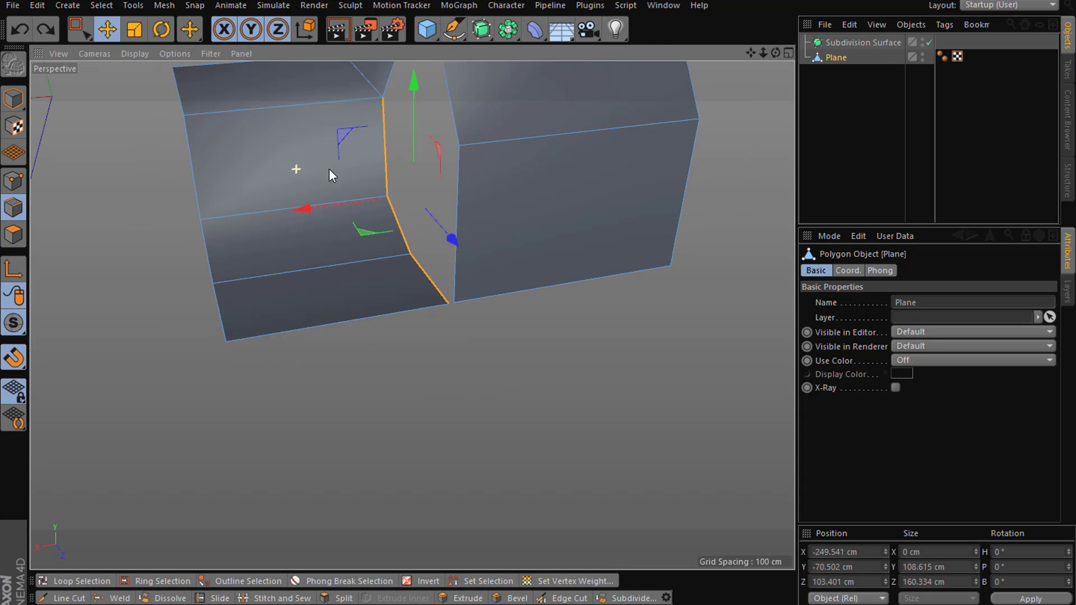
shift+double_click(369, 84)
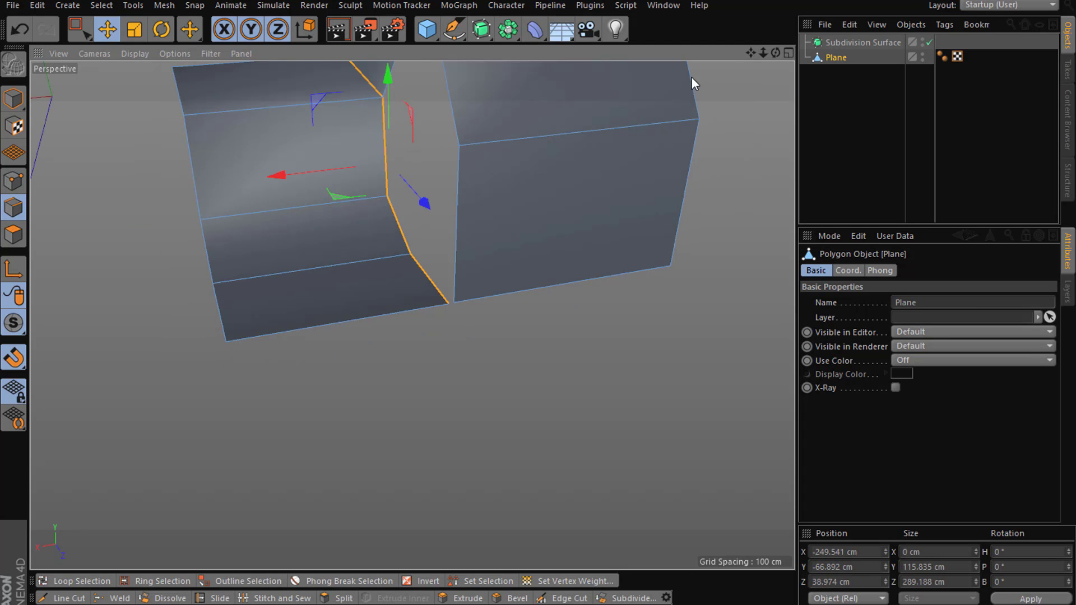
drag(750, 52, 566, 193)
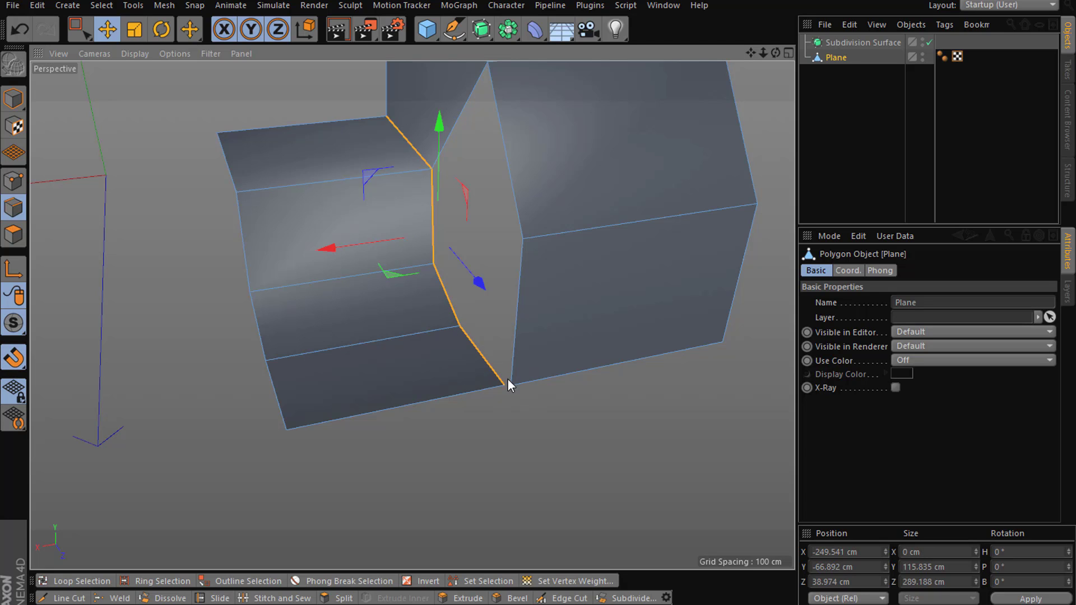
scroll(507, 385, up, 10)
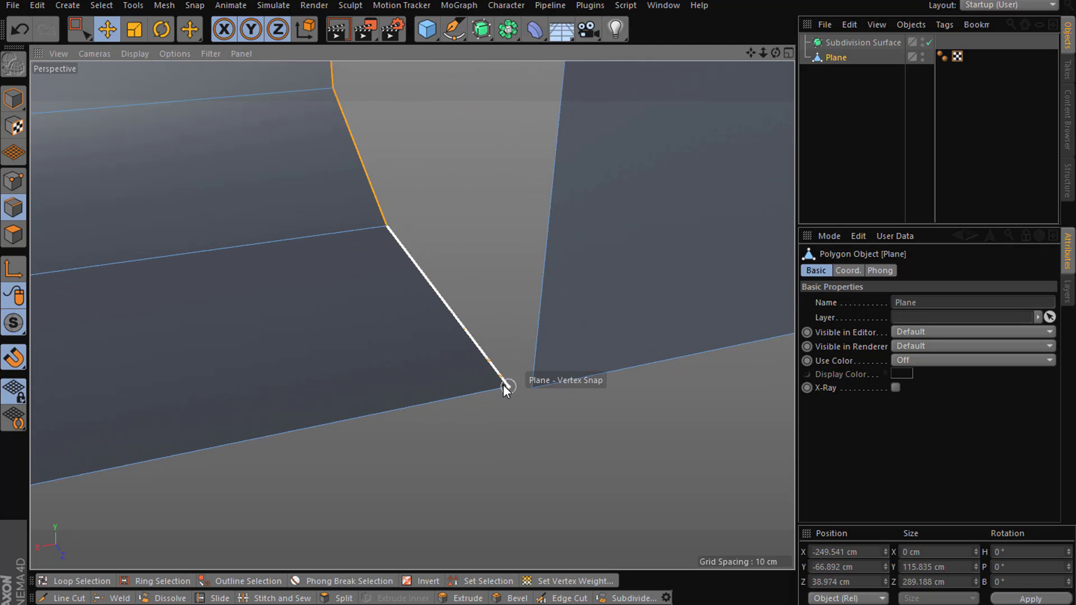
drag(506, 387, 532, 388)
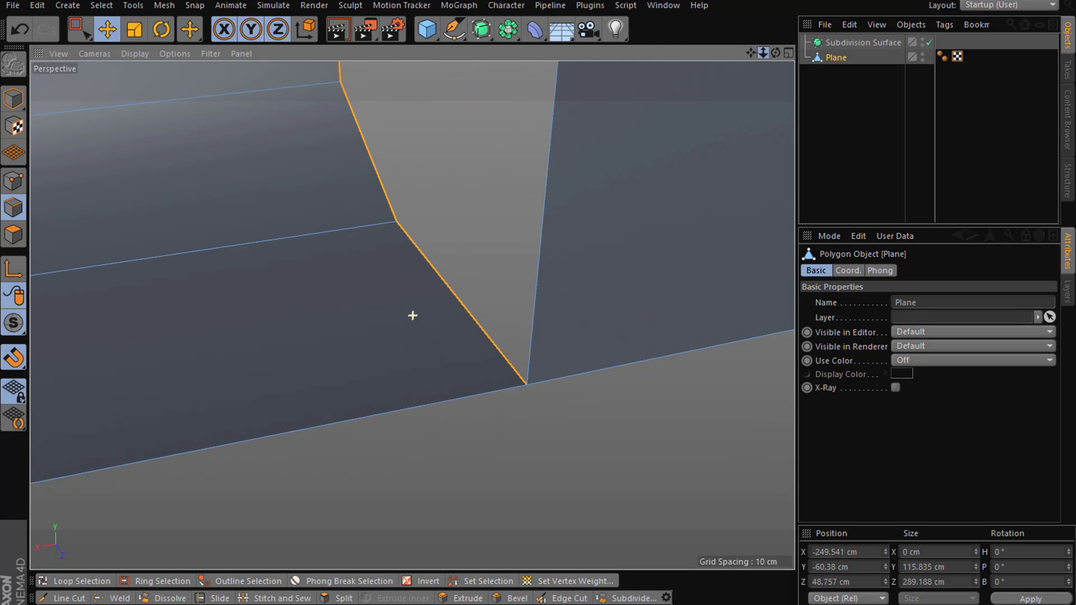
Step: Flatten the selected rear border edges of the plane by setting their Z size to 0 cm
scroll(413, 316, down, 10)
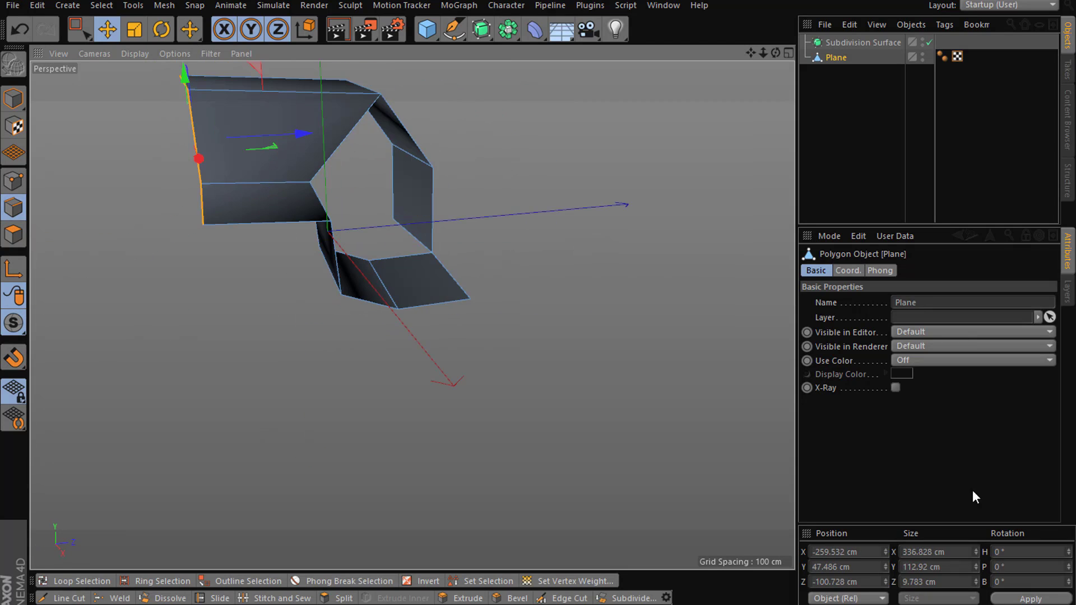
double_click(960, 581)
text(0)
key(Return)
alt+drag(603, 418, 516, 200)
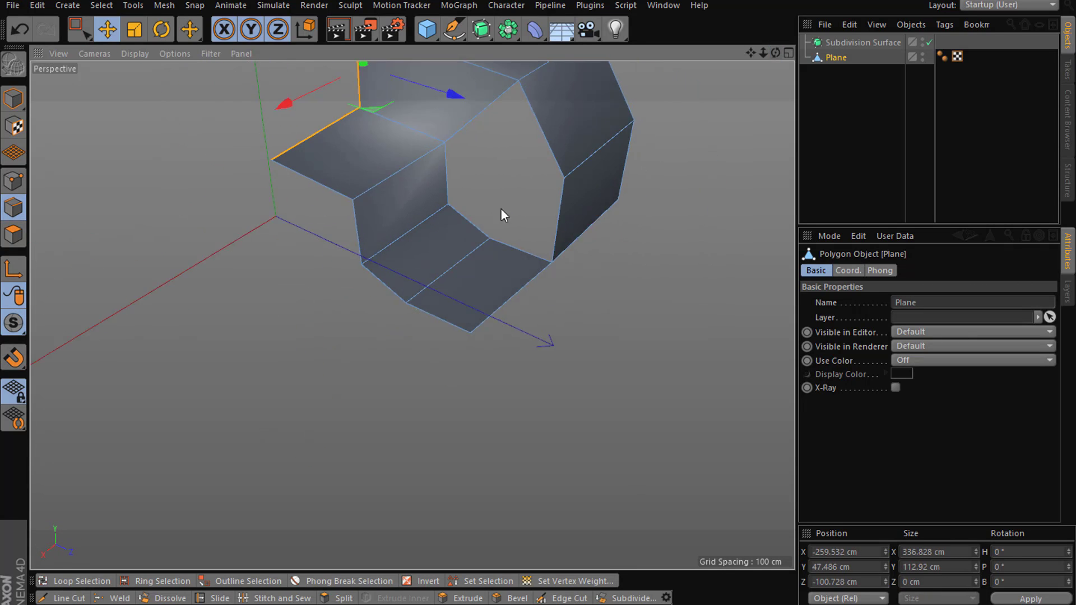
Step: Bridge the open gap between the stepped strip and the side panels with new polygons
scroll(412, 315, up, 5)
alt+drag(462, 126, 622, 258)
right_click(622, 257)
click(658, 238)
drag(371, 275, 515, 401)
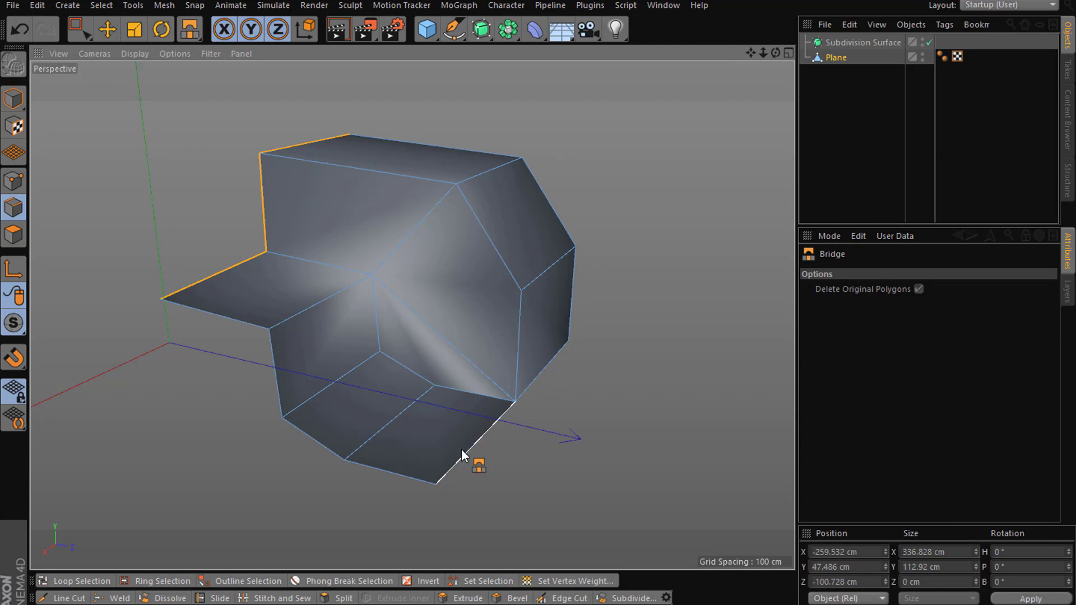
Step: Extrude the plane's free lower edges into additional side and base panels, undoing the last surplus extrusion
key(e)
click(492, 425)
ctrl+drag(492, 425, 317, 365)
double_click(310, 357)
ctrl+drag(246, 264, 315, 278)
key(ctrl+z)
key(ctrl+z)
Step: Use Line Cut to add a diagonal edge across the side panel from its bottom point to the upper corner point
click(14, 180)
click(174, 380)
right_click(286, 370)
click(319, 363)
click(174, 380)
click(256, 260)
click(307, 236)
key(e)
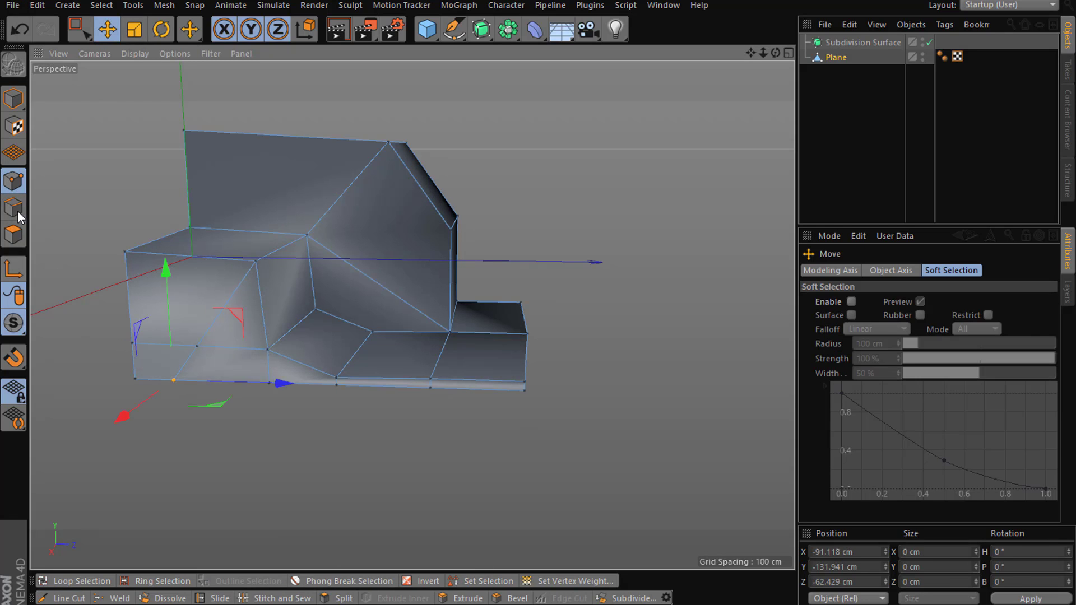
Step: Dissolve the diagonal edge across the side panel
right_click(364, 348)
click(417, 310)
right_click(302, 351)
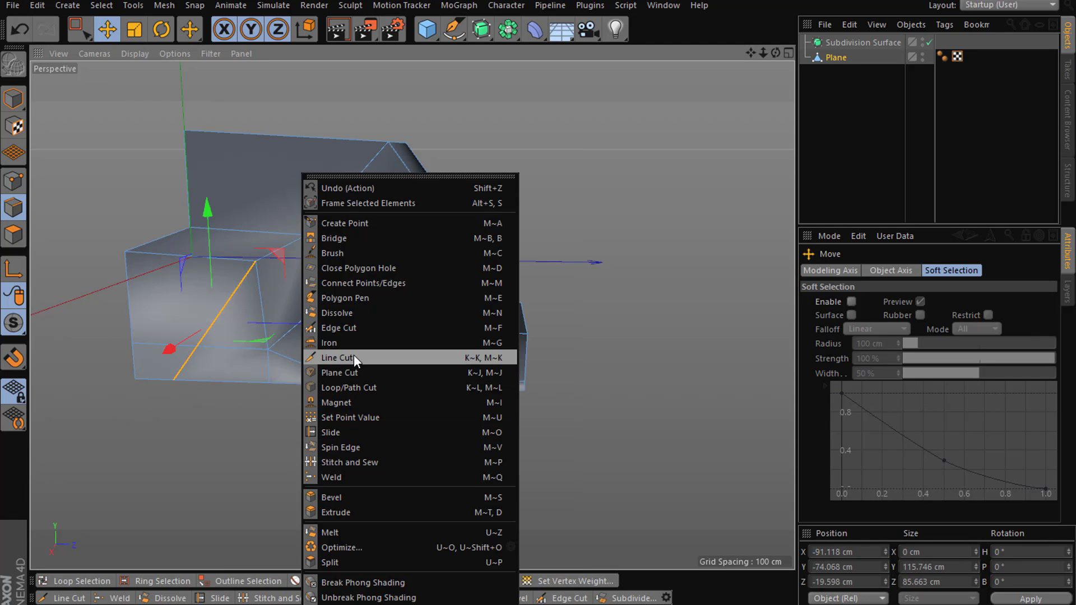
click(354, 353)
Step: Clear the polygon selection and put the plane back under the Subdivision Surface
alt+drag(443, 371, 17, 244)
click(14, 235)
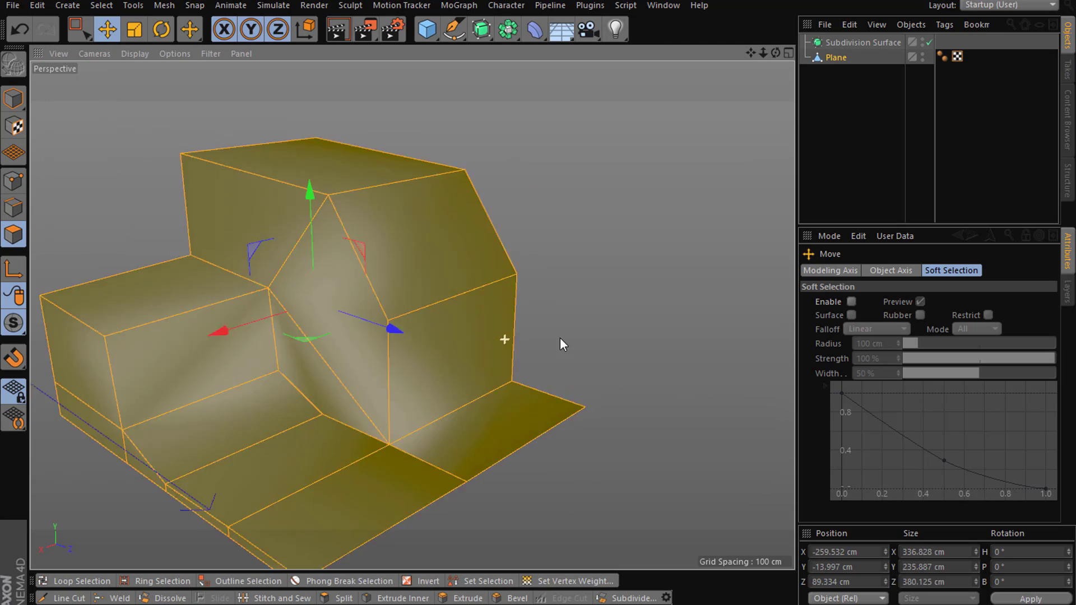
click(567, 338)
alt+drag(504, 253, 432, 320)
click(845, 57)
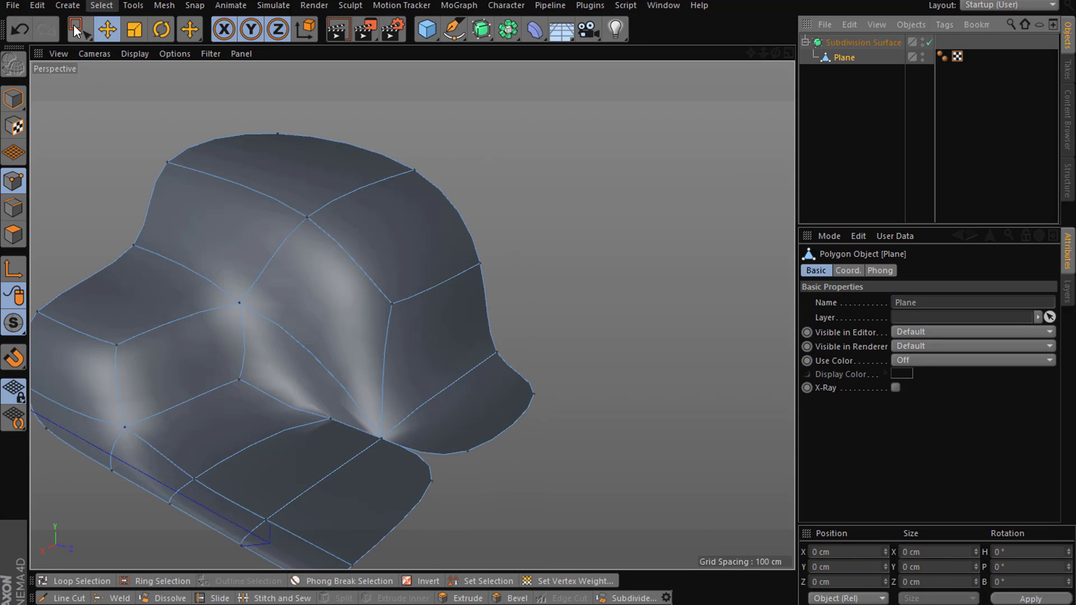
Step: Take the plane out of the Subdivision Surface and weld the two separate corner points at the split lower seam
key(0)
scroll(397, 529, up, 5)
right_click(697, 556)
key(Escape)
drag(699, 479, 366, 427)
drag(852, 58, 863, 43)
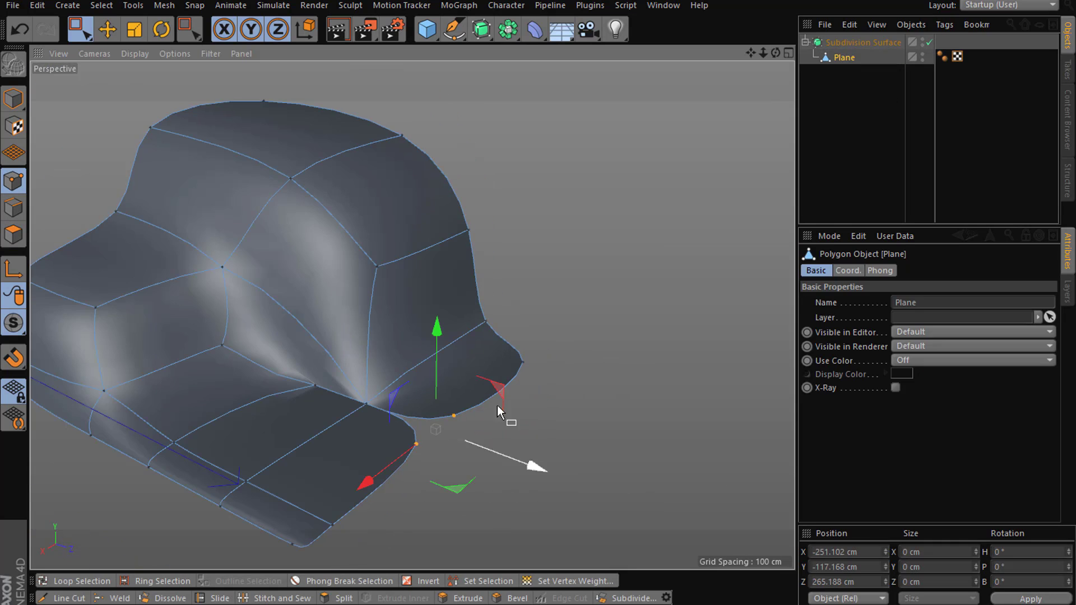
right_click(597, 386)
click(664, 482)
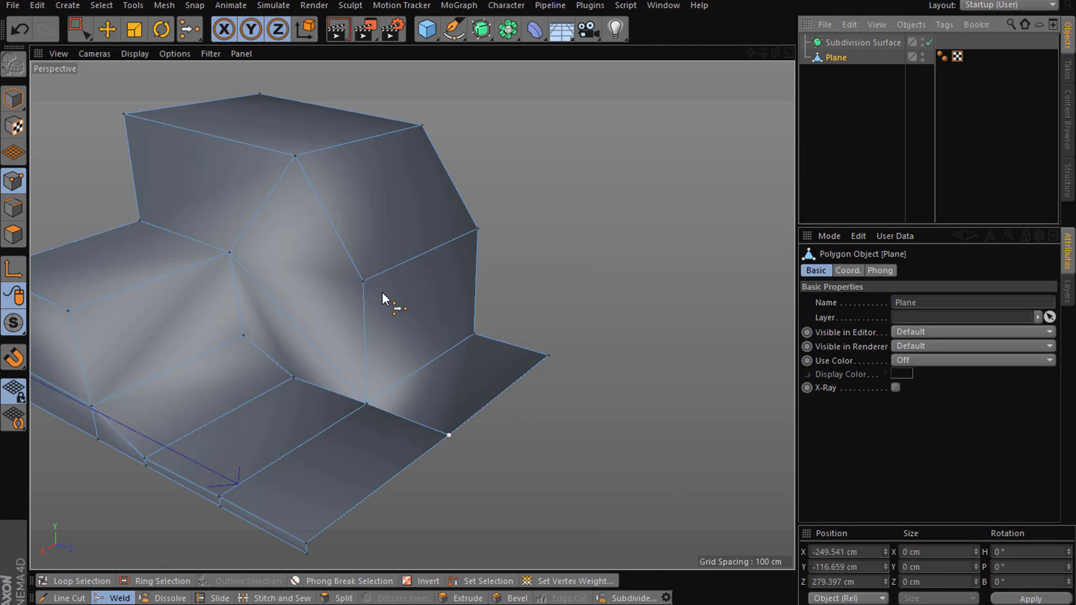
Step: Optimize all of the plane's points and put the plane back under the Subdivision Surface
key(ctrl+a)
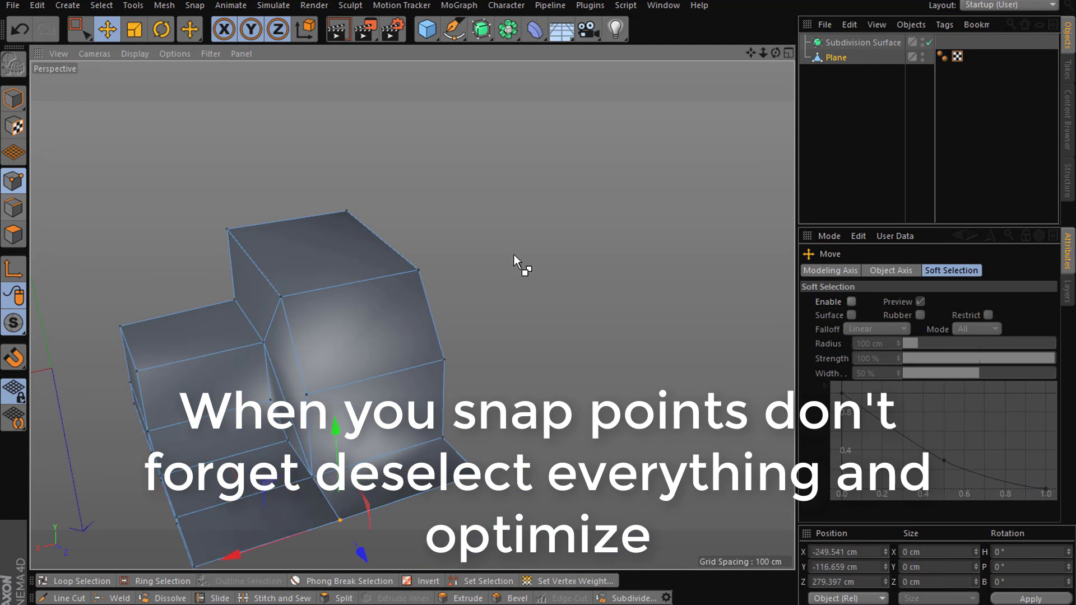
right_click(550, 317)
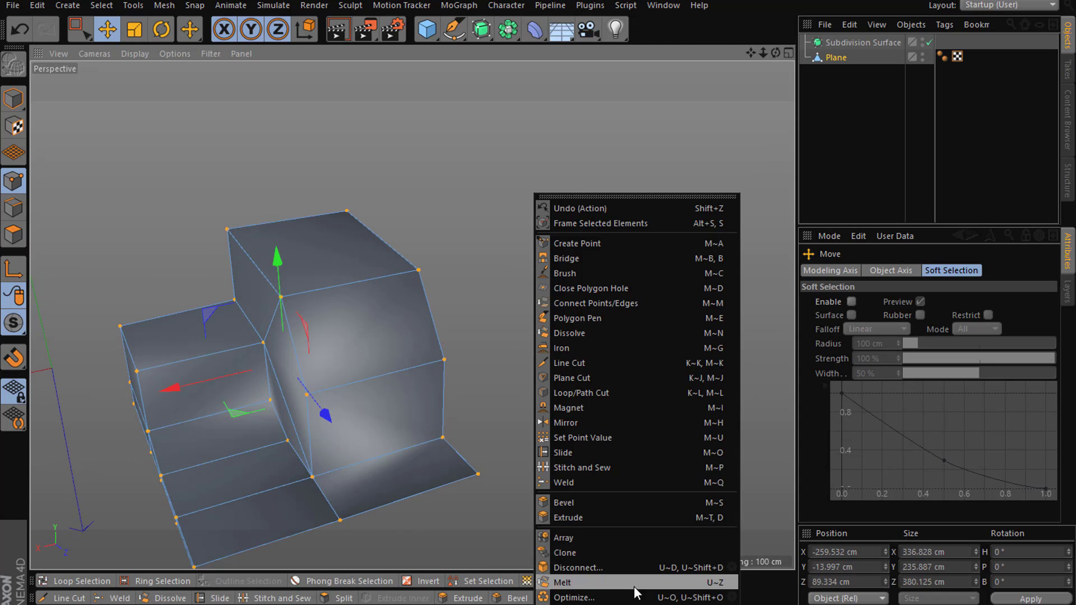
drag(840, 60, 862, 43)
click(869, 140)
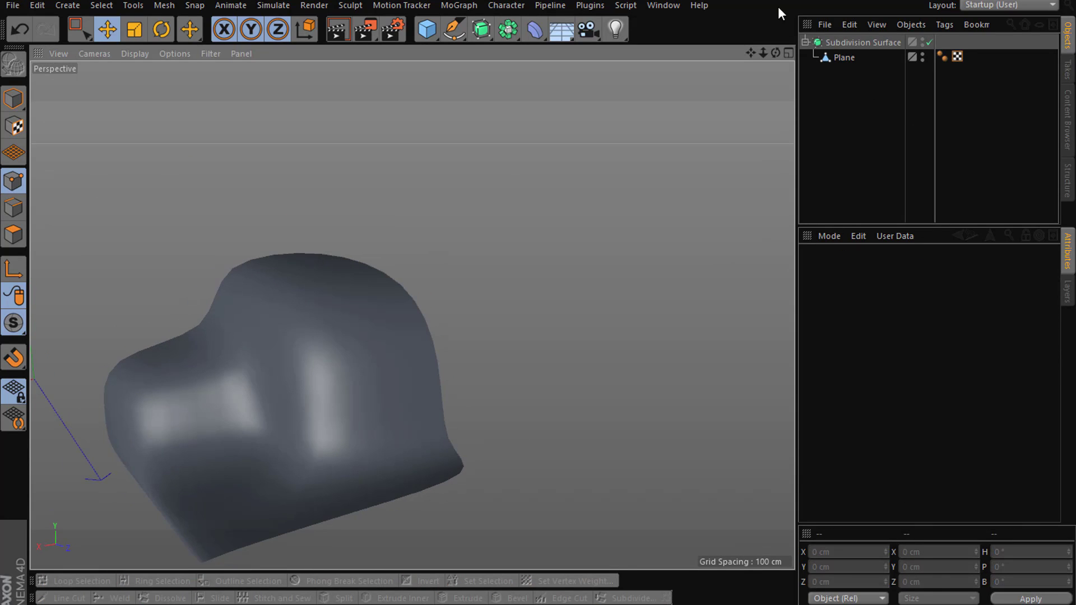
Step: Add loop cuts close to the plane's borders, at 3.736 % beside the outer side border and 3.519 % beside the rear border
click(836, 58)
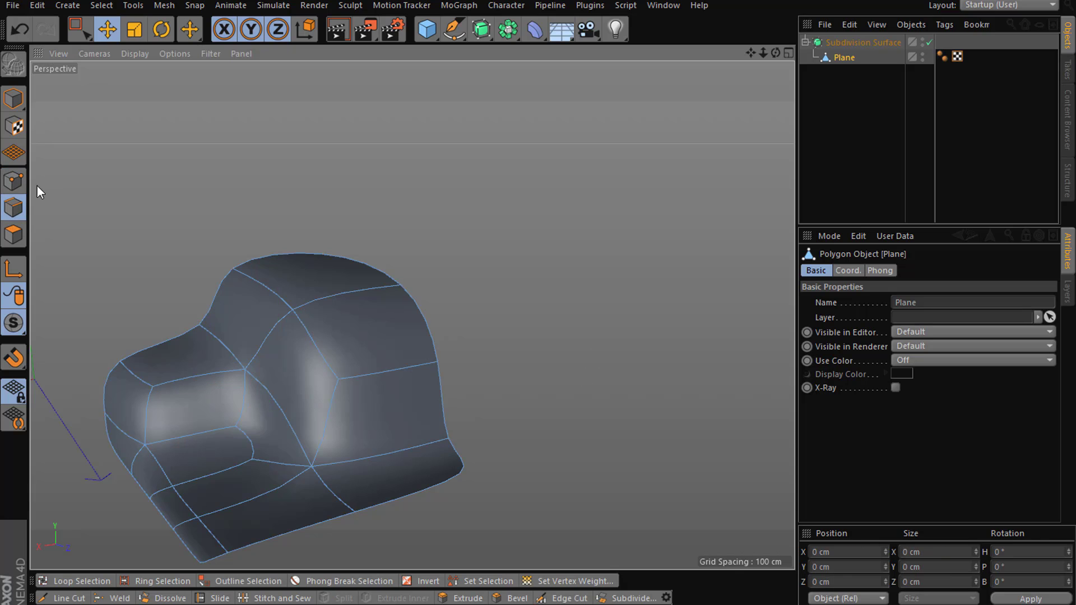
alt+drag(443, 462, 395, 505)
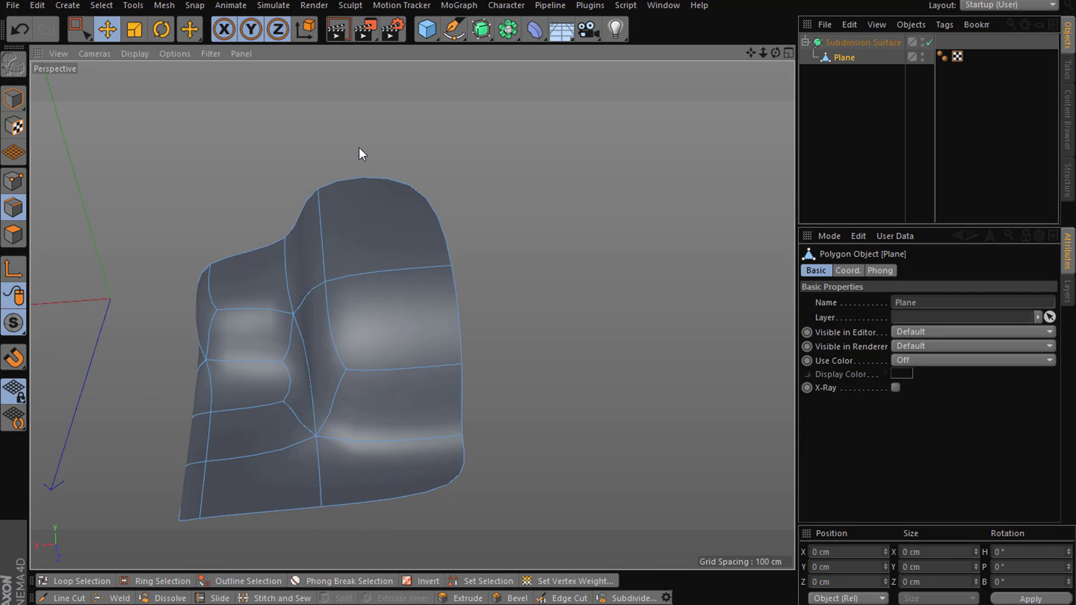
key(k)
key(l)
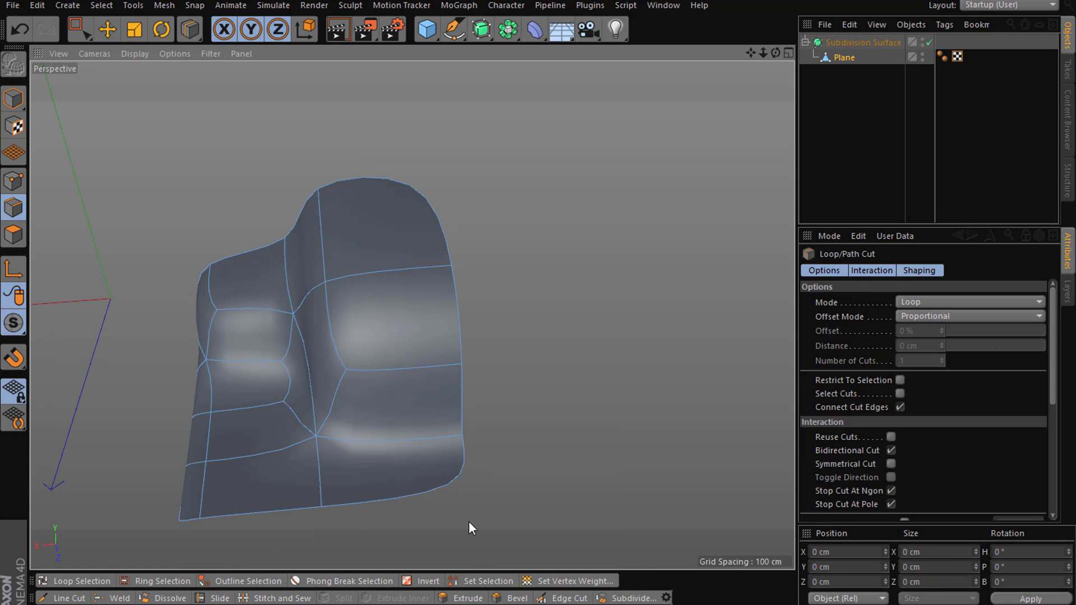
click(466, 496)
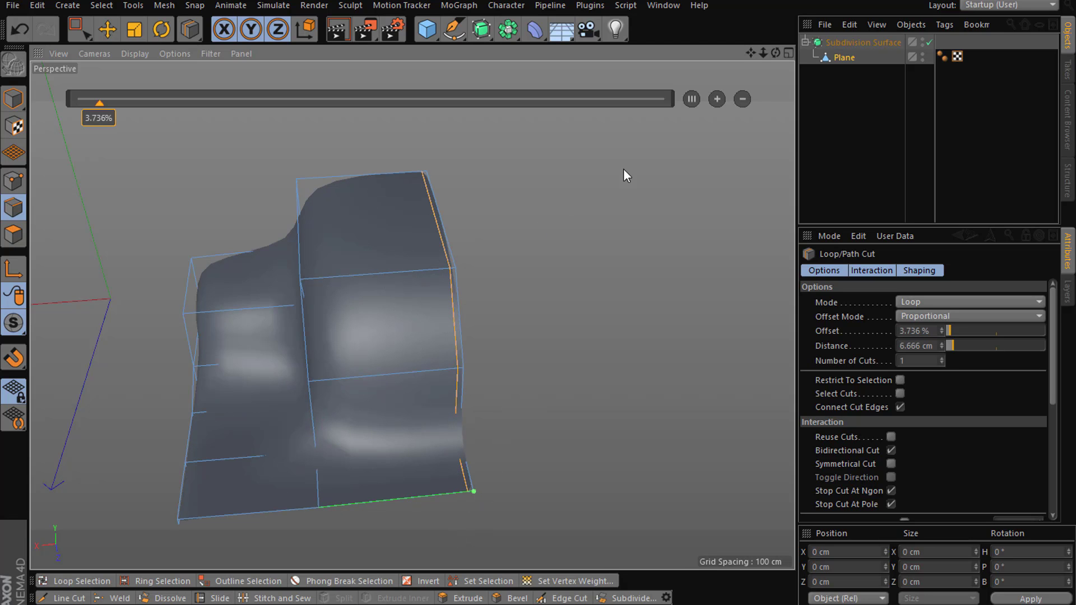
drag(776, 53, 428, 137)
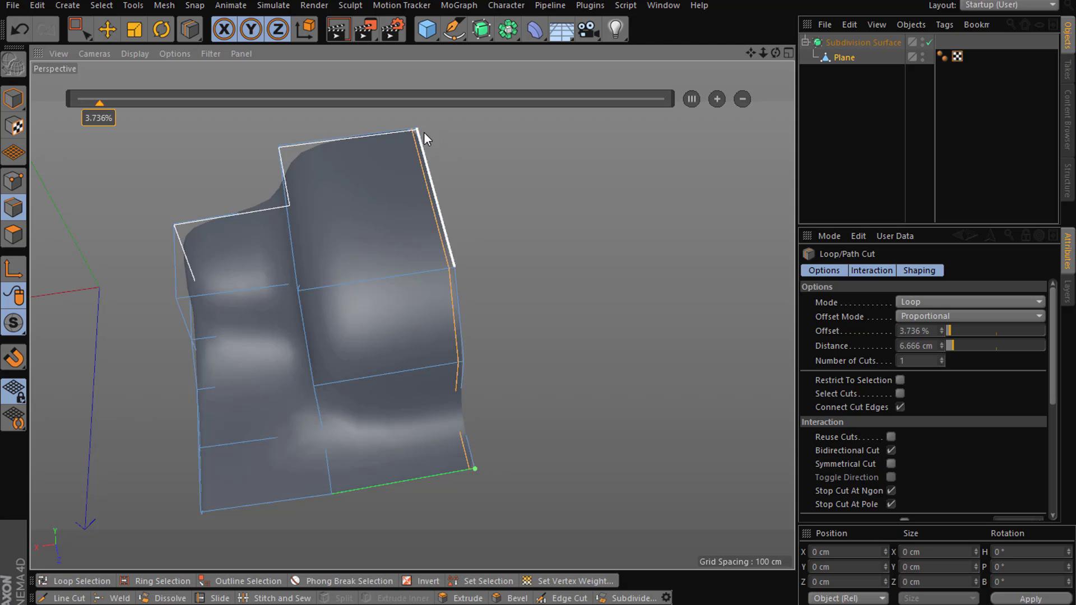
click(423, 134)
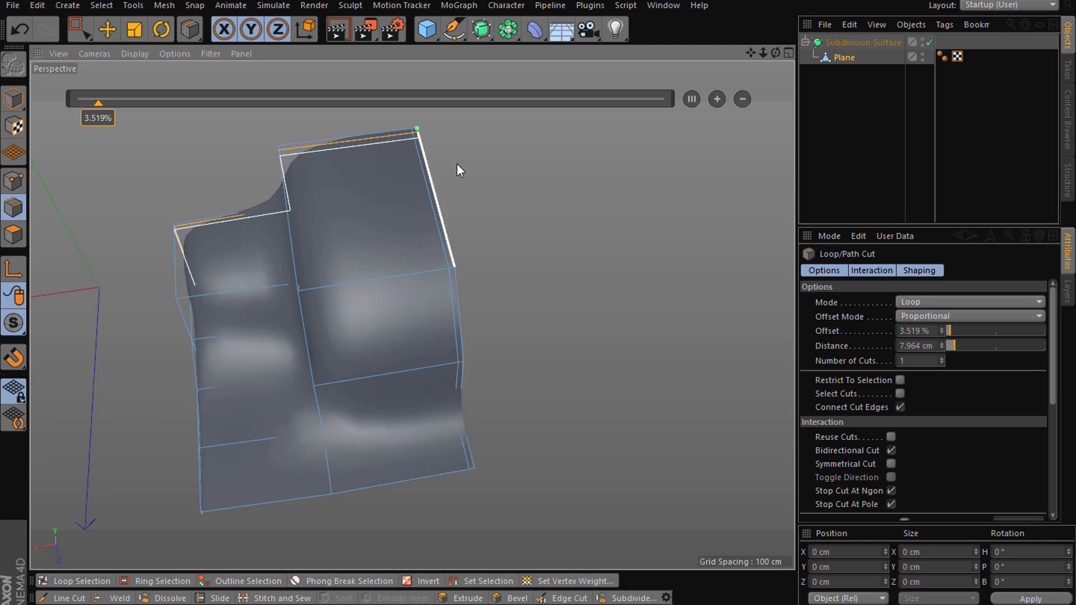
Step: Finish the rear border cut and take the plane out of the Subdivision Surface
click(107, 29)
alt+drag(554, 210, 473, 271)
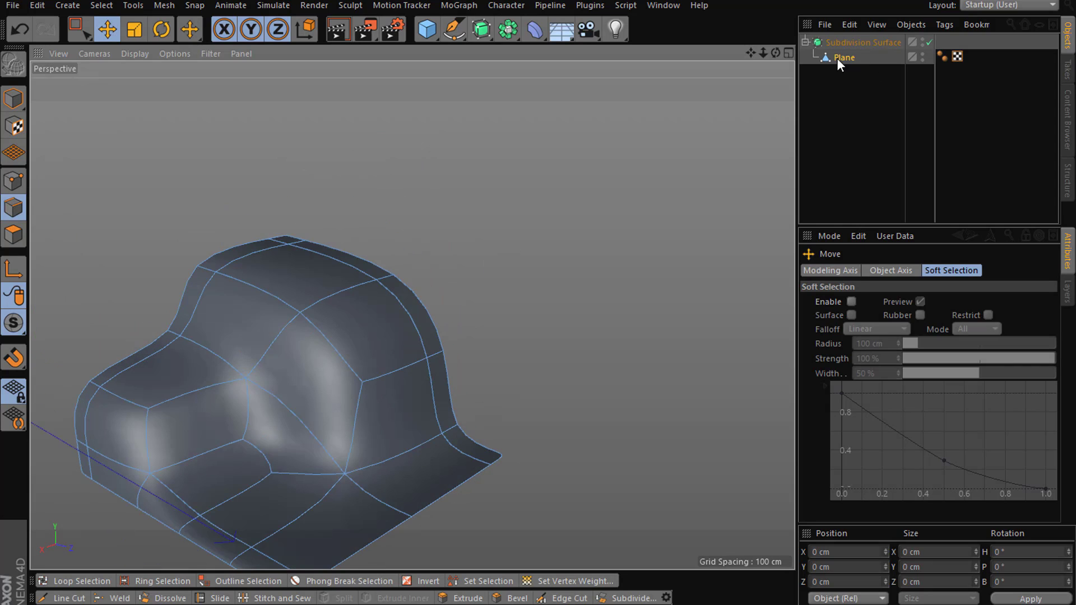
click(836, 58)
alt+drag(504, 247, 281, 267)
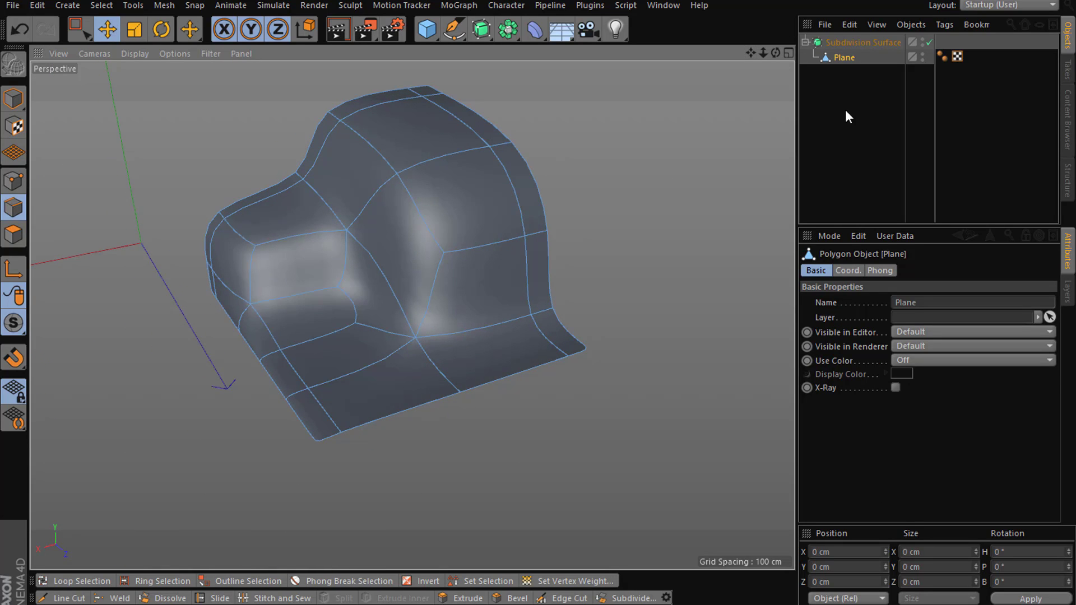
key(q)
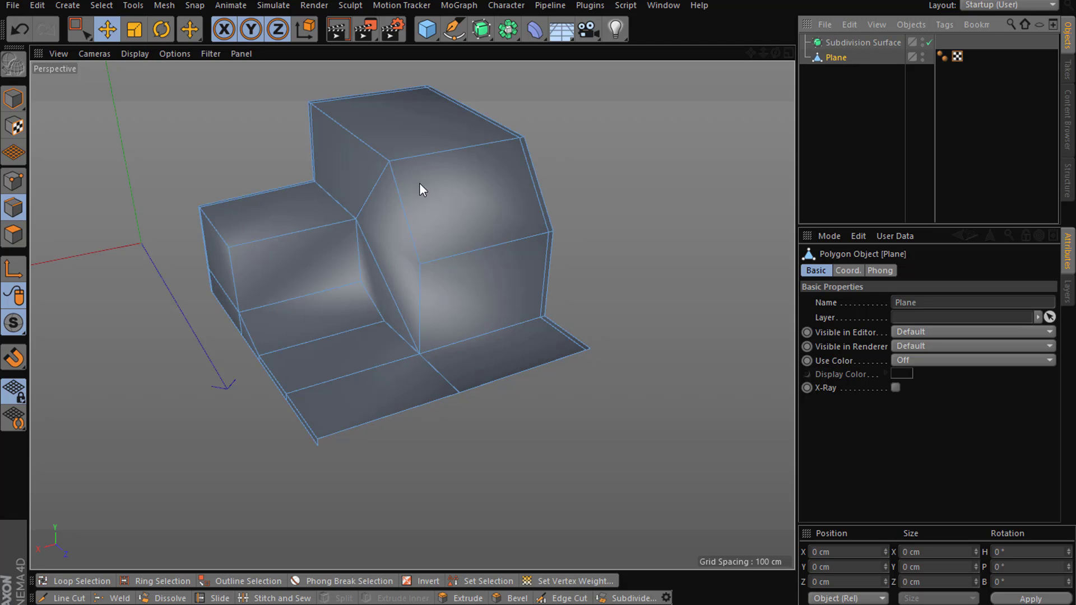
Step: Add loop cuts beside the outer side ridge at 96.098 % and the tall block's ridge at 95.952 %, and put the plane back under the Subdivision Surface
key(m)
key(l)
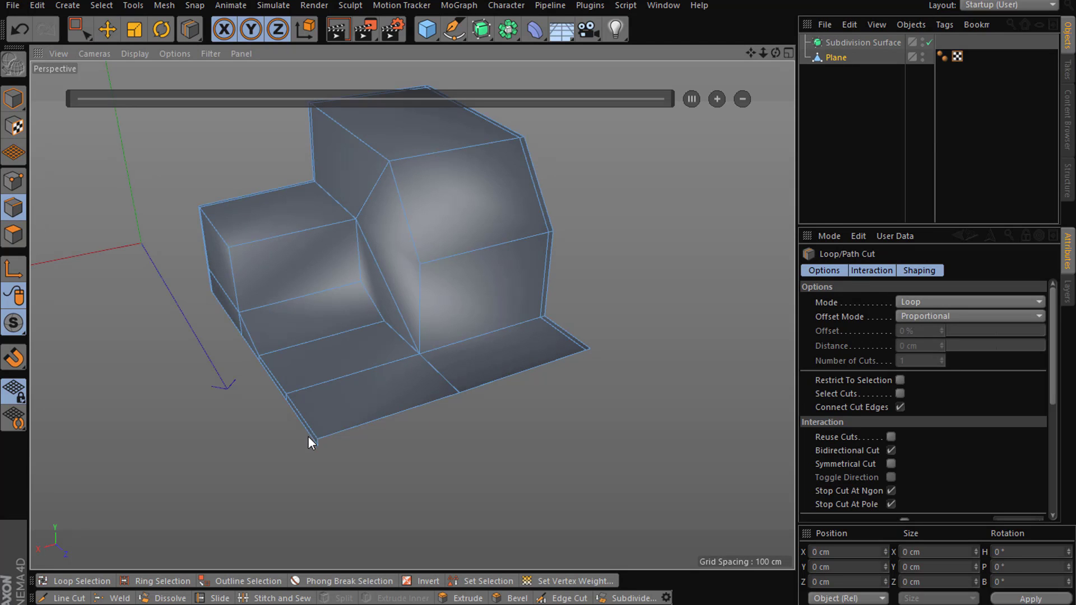
right_click(331, 433)
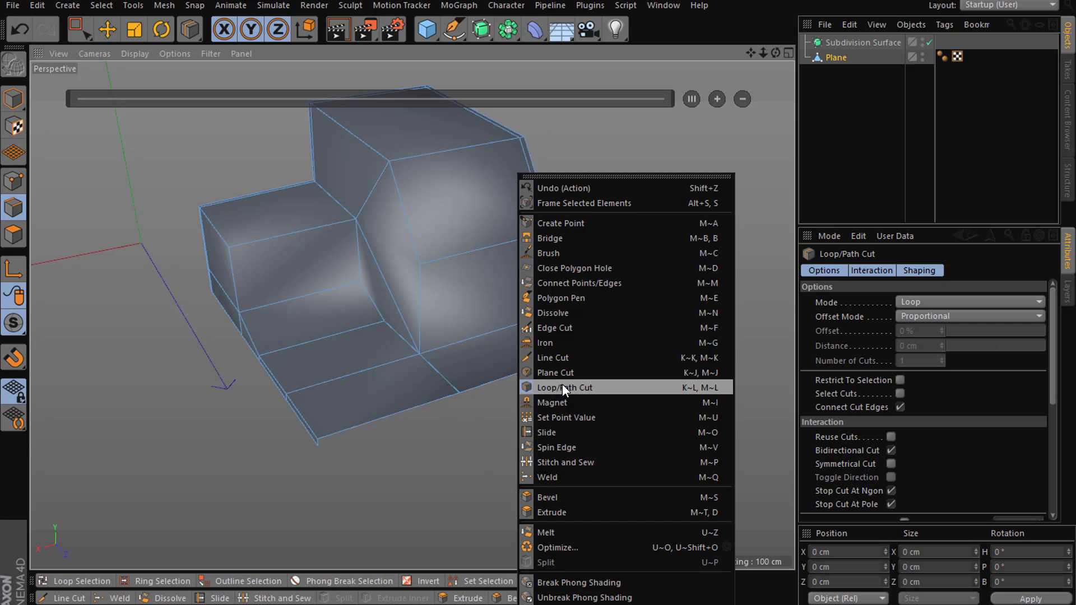
key(Escape)
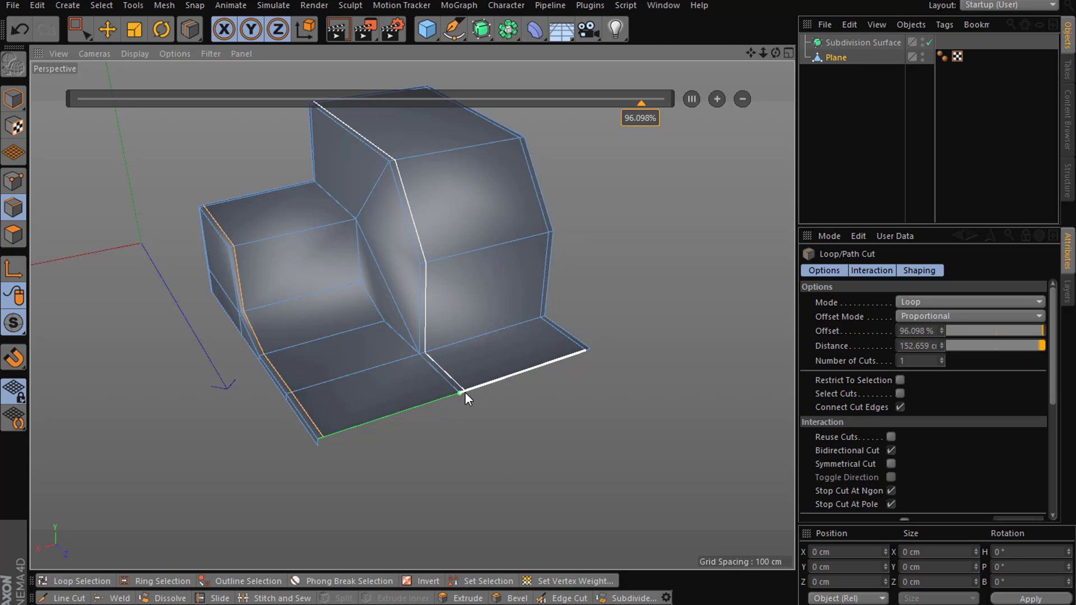
drag(836, 58, 839, 43)
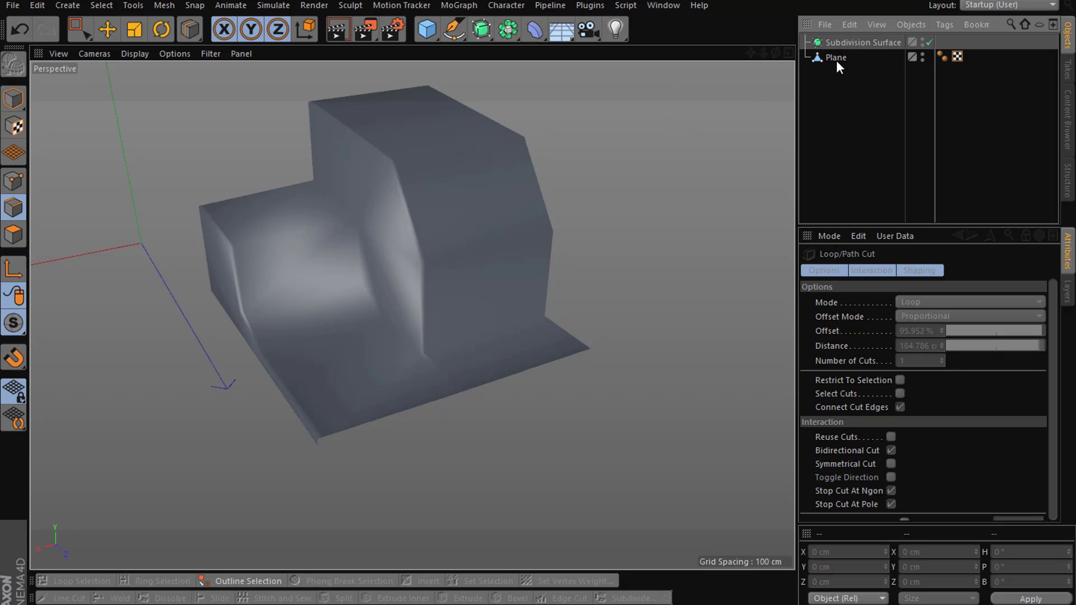
click(852, 117)
alt+drag(528, 288, 366, 232)
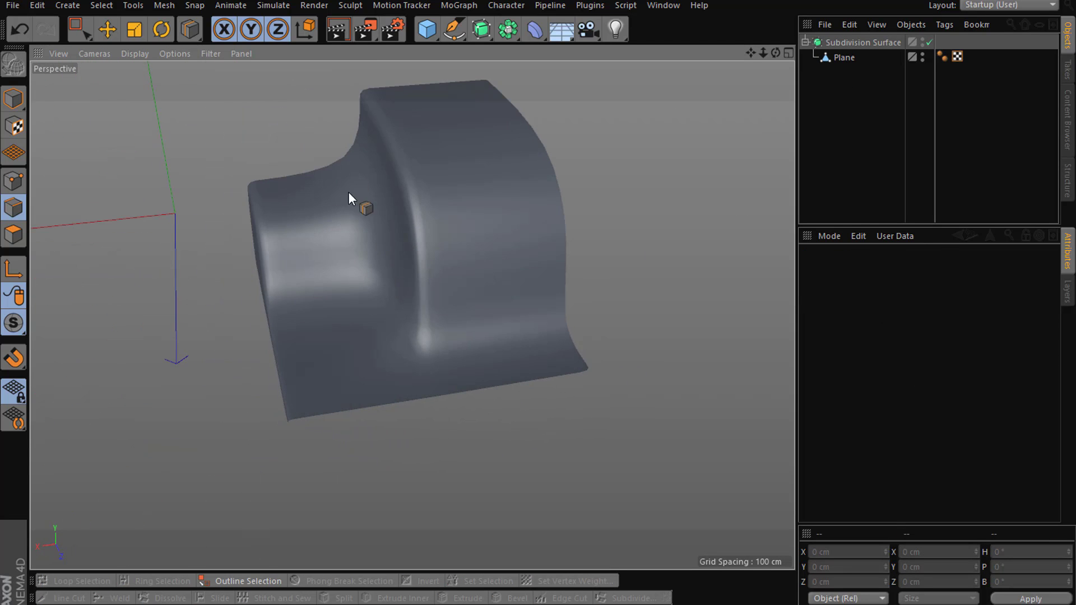
Step: Add a loop cut in the plane close beside the middle seam, on the lower block's side
click(829, 58)
key(k)
key(l)
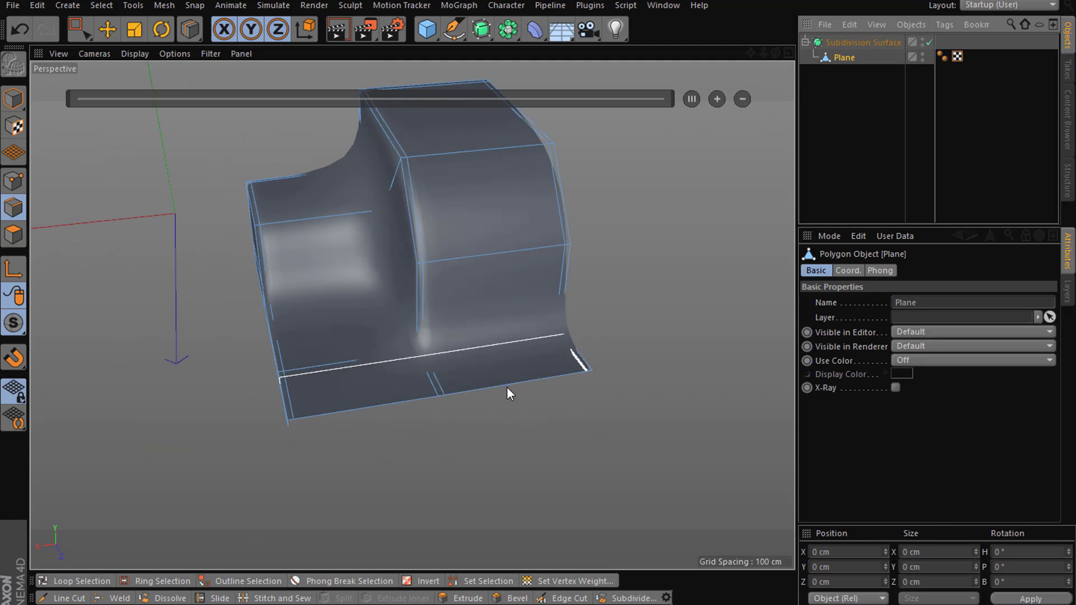
click(432, 396)
click(627, 328)
mouse_move(628, 328)
alt+mouse_down()
mouse_move(576, 301)
mouse_move(664, 275)
mouse_move(593, 328)
mouse_move(586, 320)
alt+mouse_up()
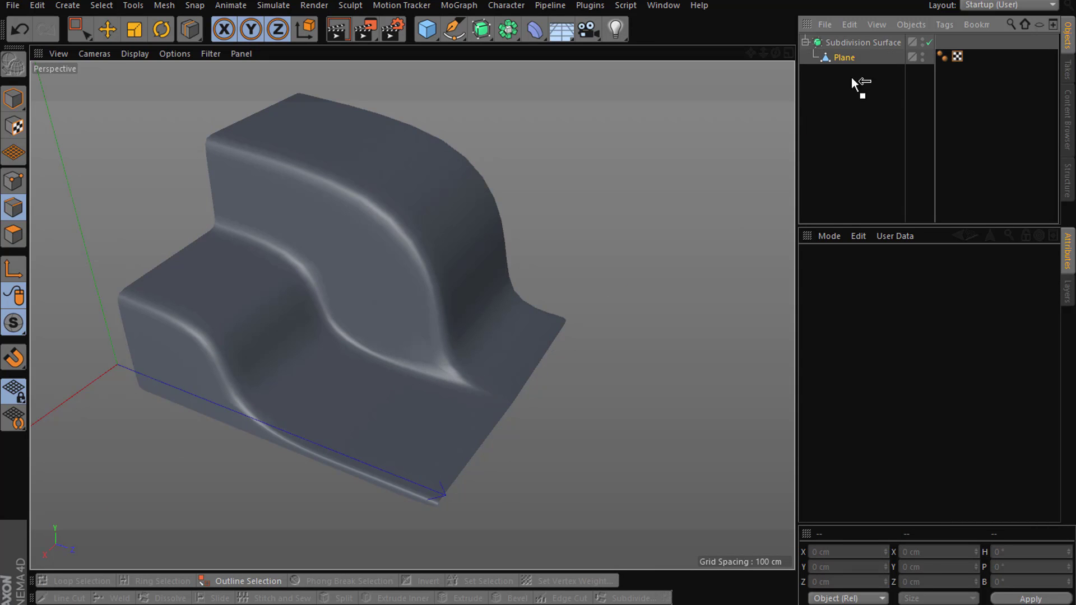
Step: Take the plane out, add a loop cut across the floor panel near the tall block's base, and put the plane back under the Subdivision Surface
click(838, 57)
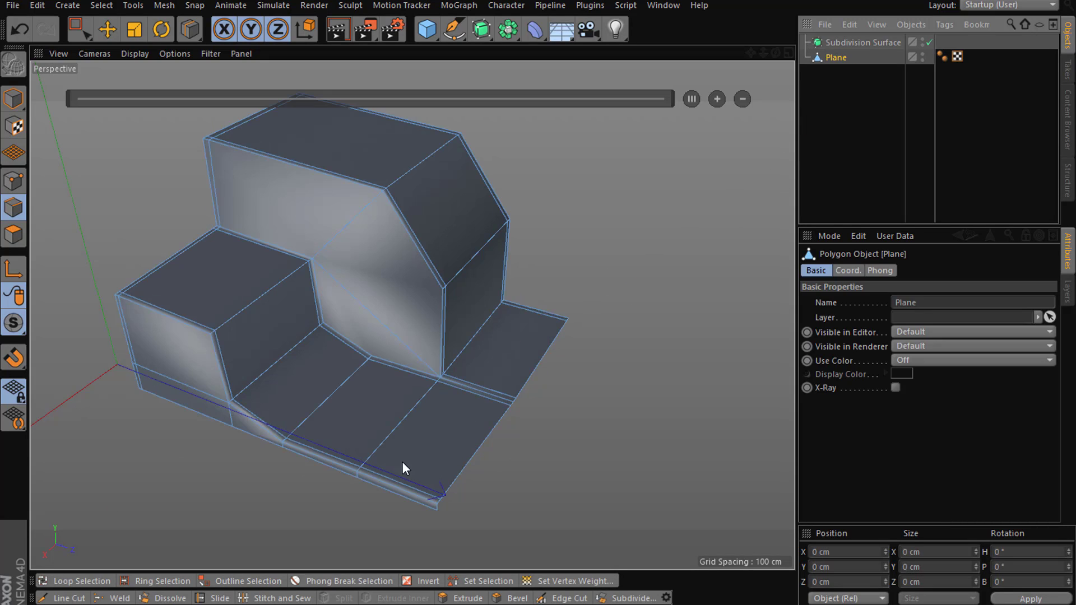
click(363, 483)
drag(838, 59, 840, 42)
click(815, 132)
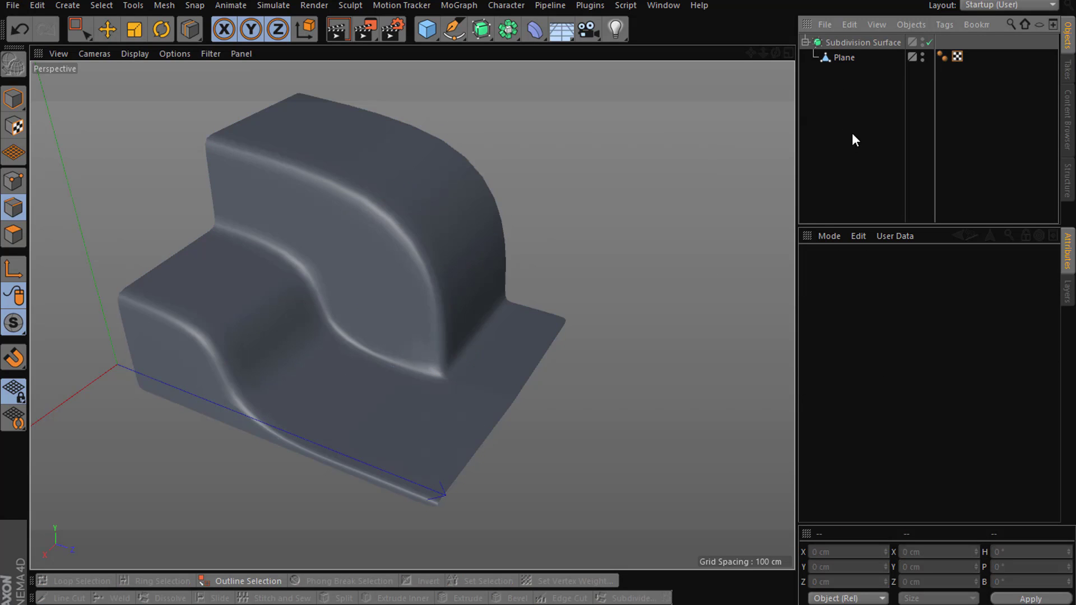
drag(770, 54, 426, 314)
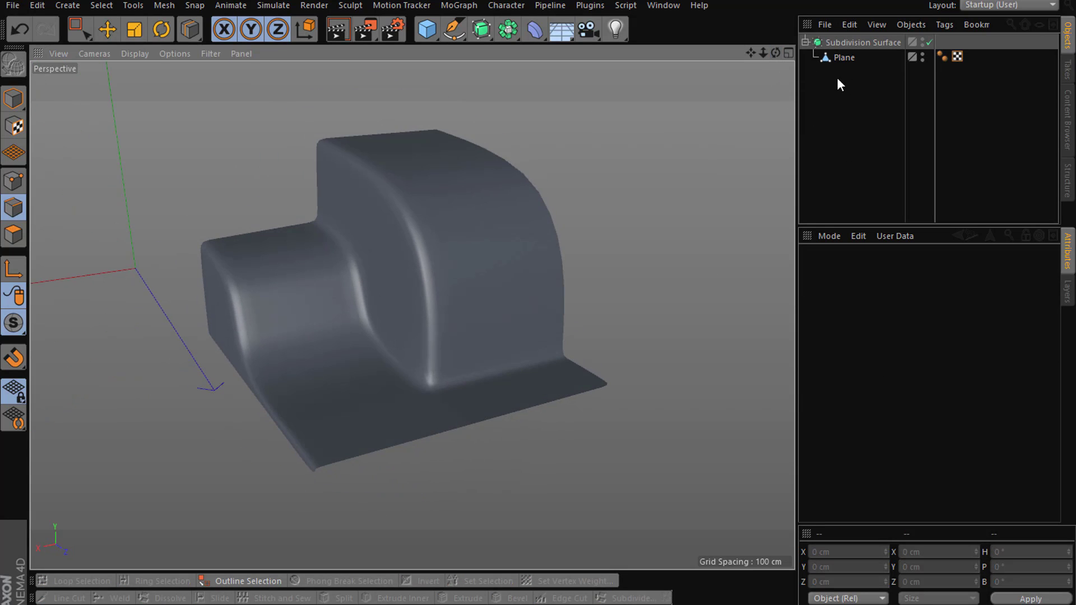
Step: Take the plane out of the Subdivision Surface and activate Line Cut in point mode
click(844, 58)
scroll(421, 403, up, 5)
drag(838, 57, 845, 69)
click(13, 180)
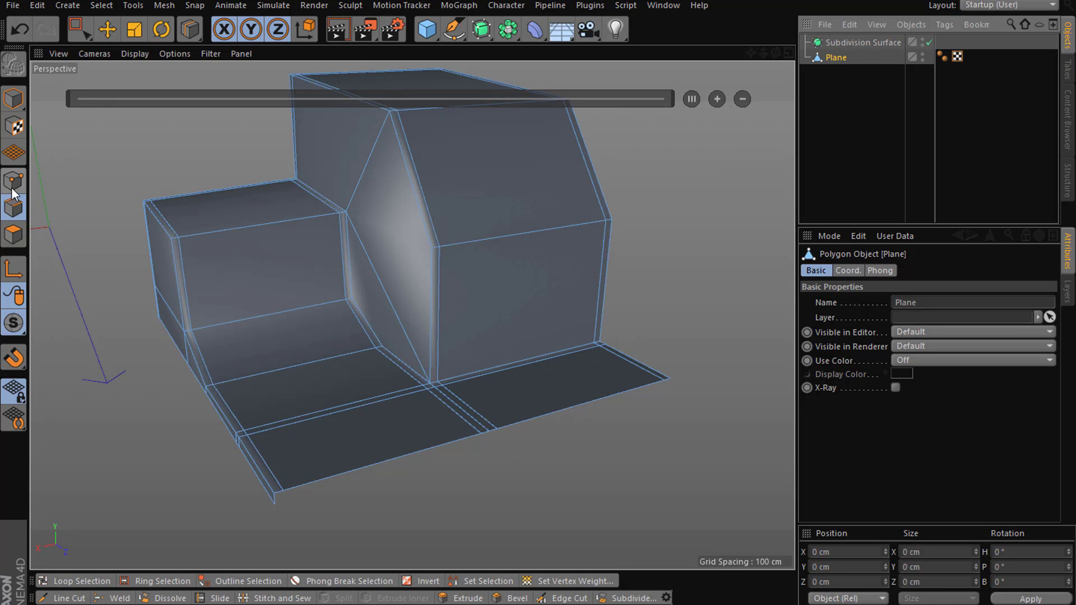
right_click(661, 295)
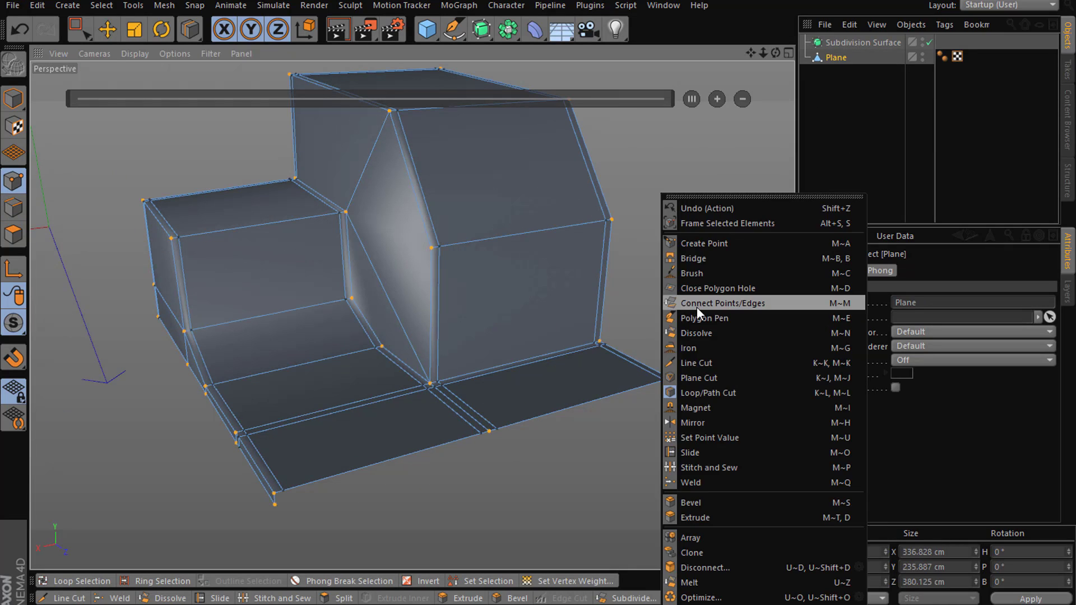
click(695, 362)
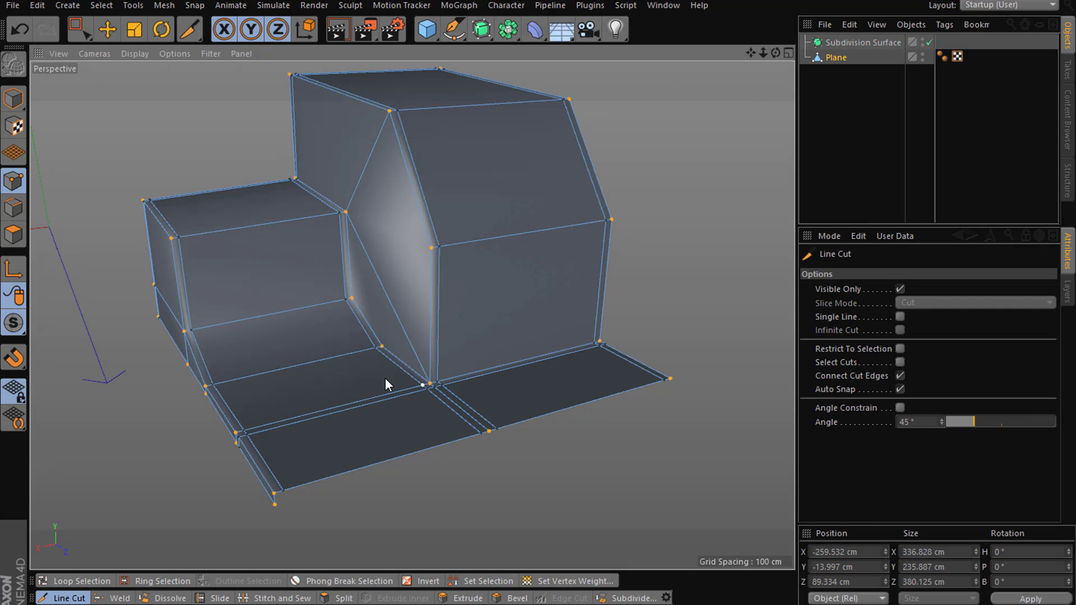
Step: Examine the tall block's lower front corner with the plane temporarily back under the Subdivision Surface
click(836, 58)
scroll(437, 387, up, 10)
scroll(392, 370, up, 2)
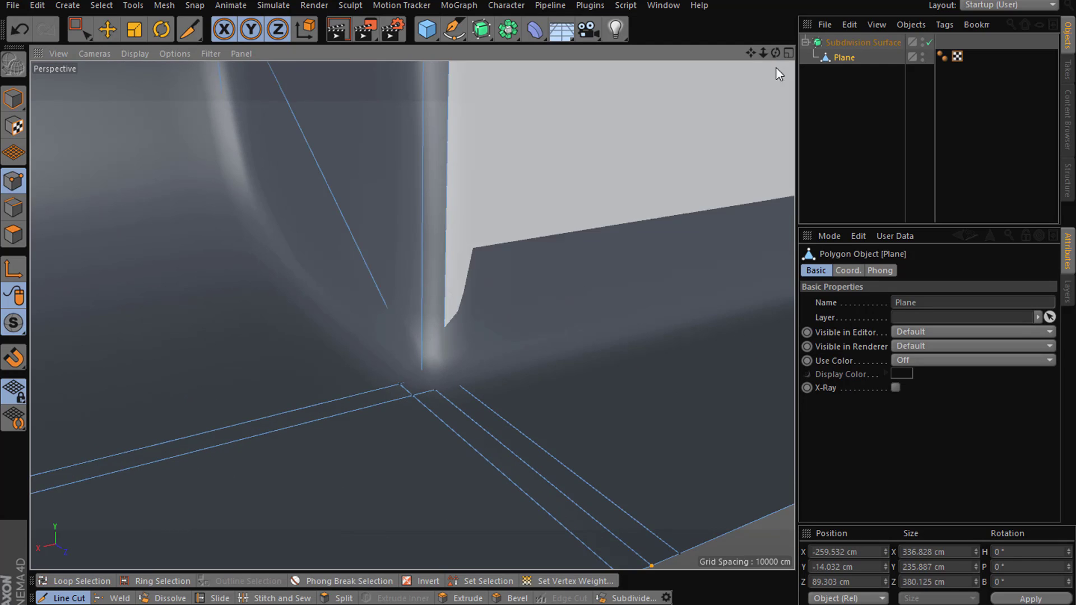
drag(763, 53, 607, 301)
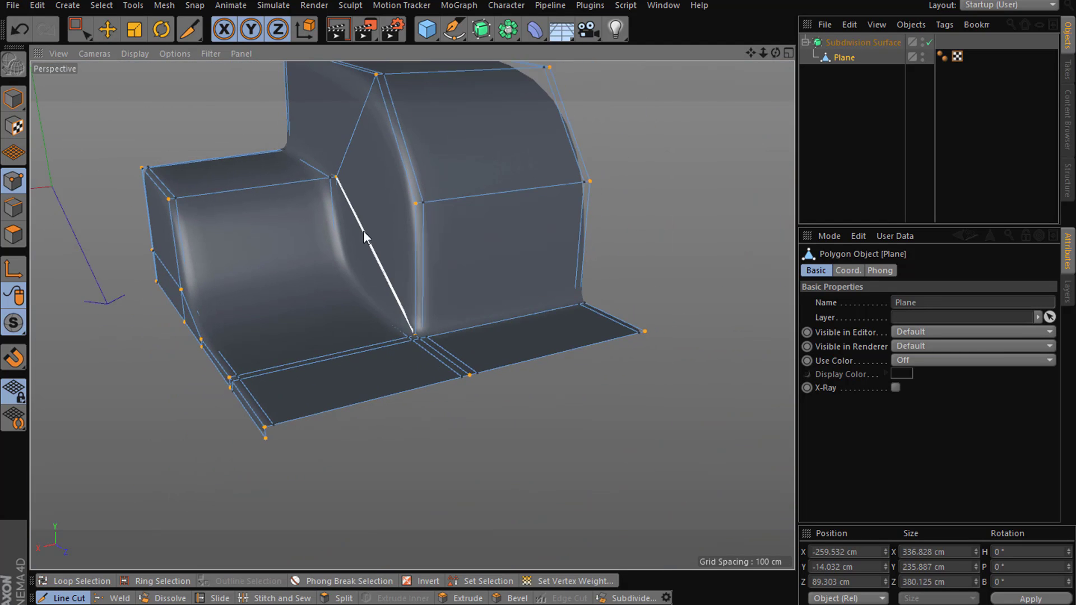
alt+drag(392, 281, 462, 294)
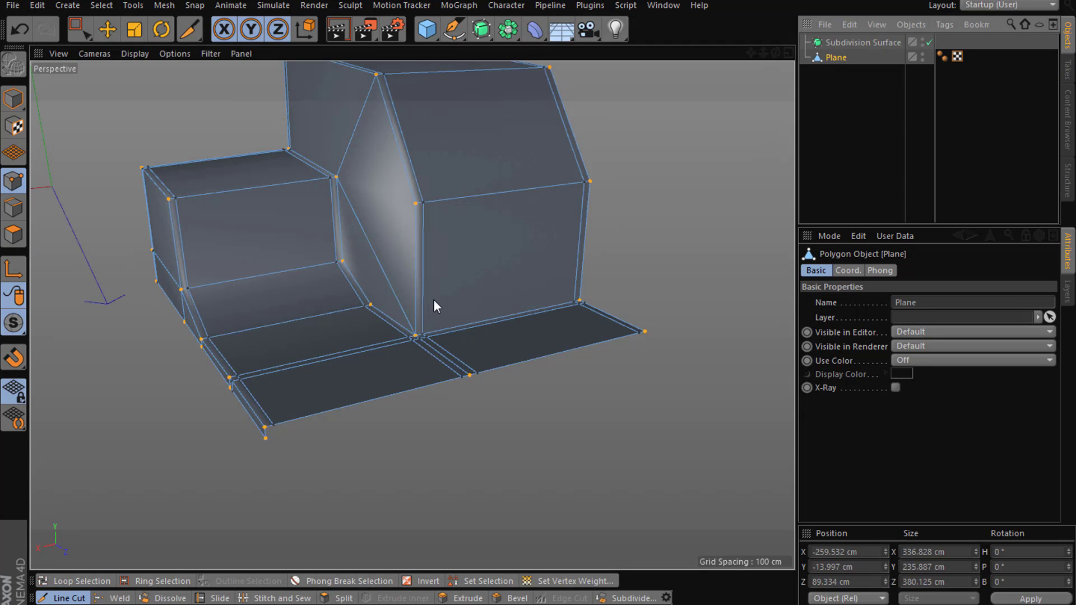
Step: Line-cut across the tall block's front face just above its base, from the outer border to the inner corner
scroll(504, 286, up, 3)
click(630, 304)
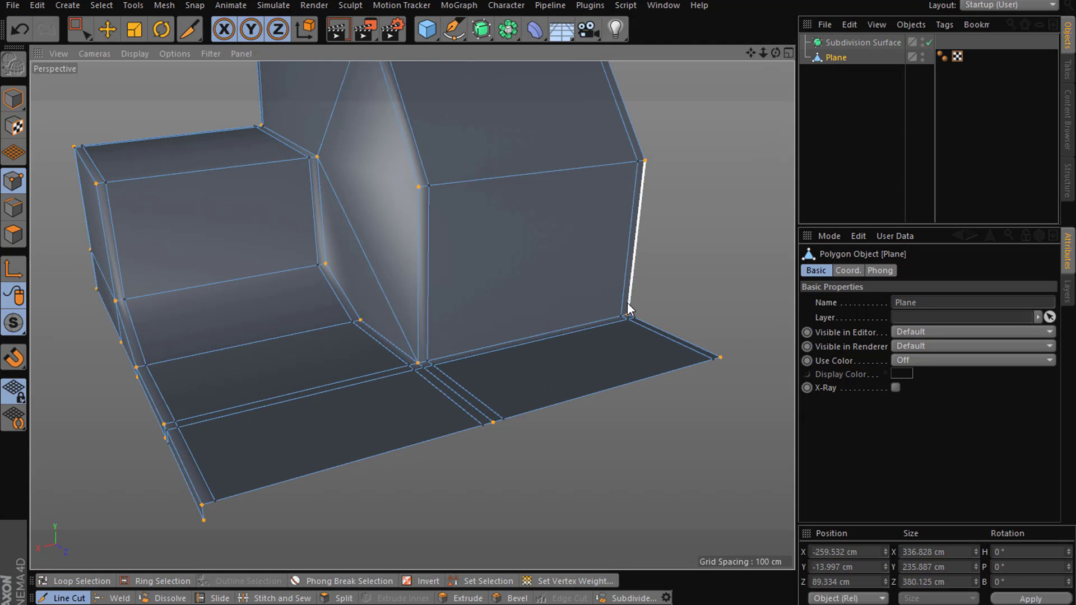
click(418, 354)
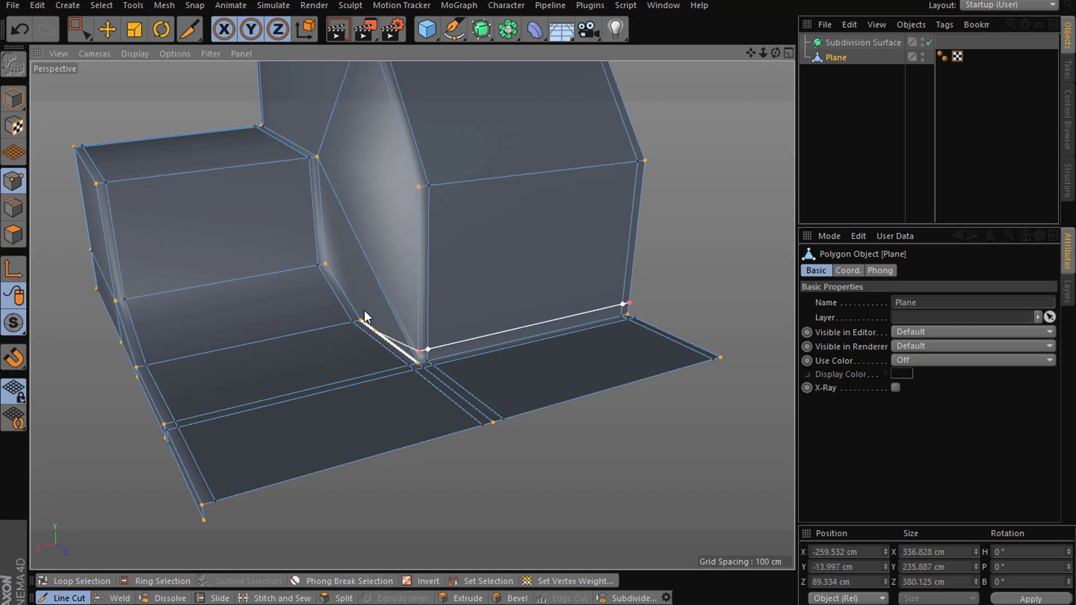
scroll(348, 320, up, 5)
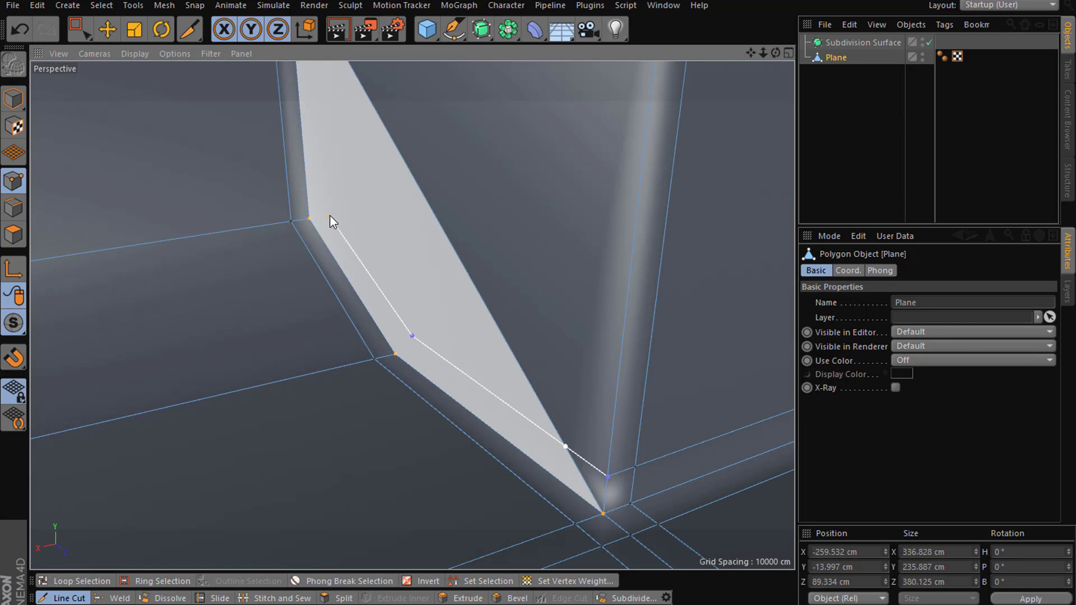
alt+drag(319, 220, 413, 316)
scroll(413, 316, down, 6)
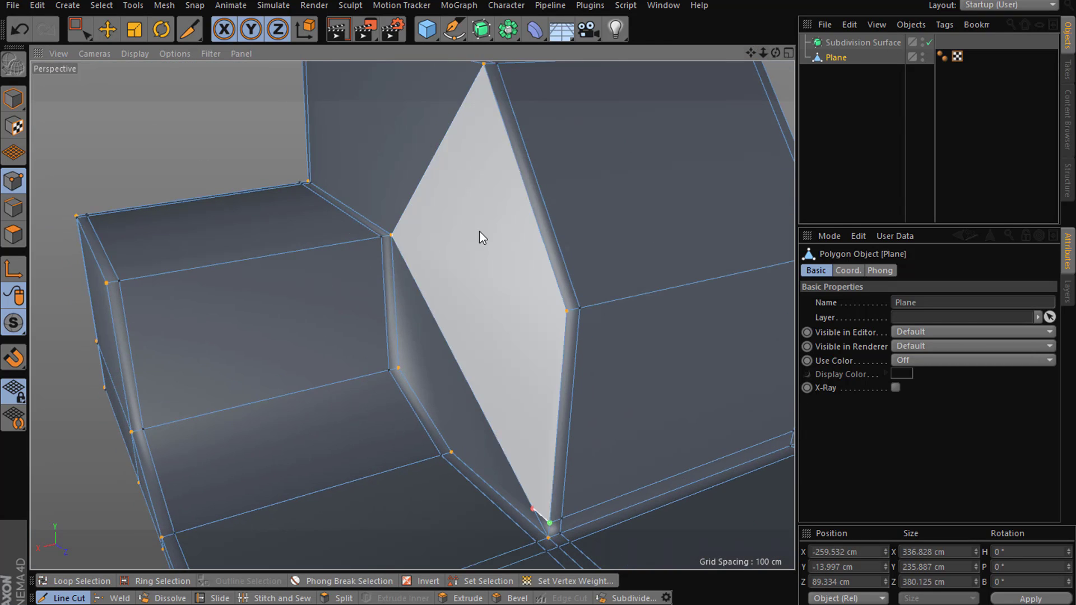
alt+drag(394, 249, 567, 509)
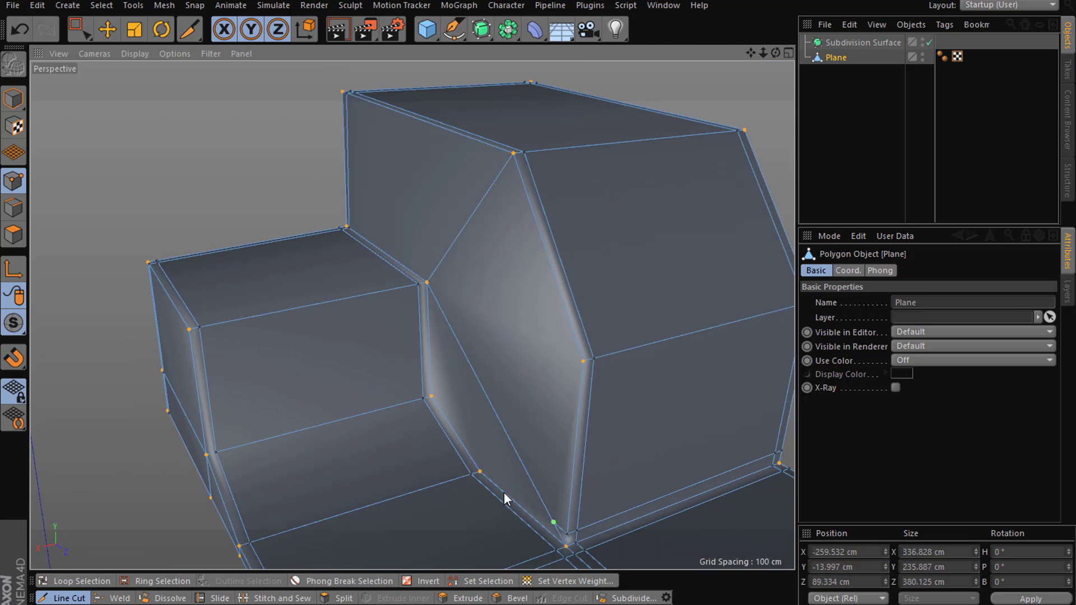
scroll(483, 465, up, 3)
click(486, 460)
click(422, 358)
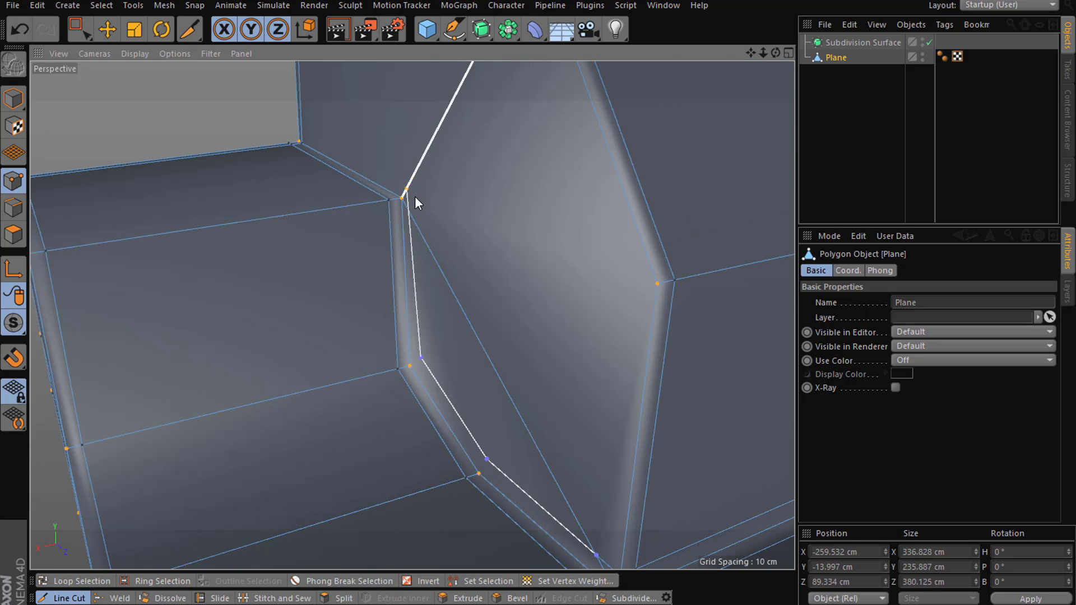
scroll(414, 197, up, 3)
click(419, 195)
key(Escape)
scroll(456, 479, down, 4)
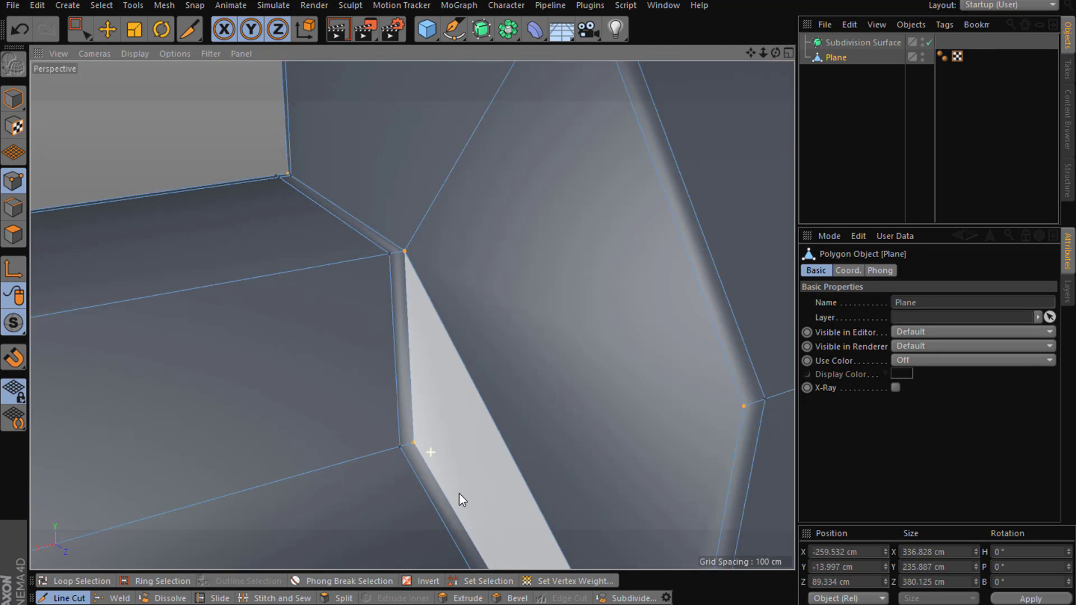
Step: Line-cut the tall block's side wall alongside the lower block's fold and shift the cut's upper point closer to the fold
click(487, 450)
click(443, 401)
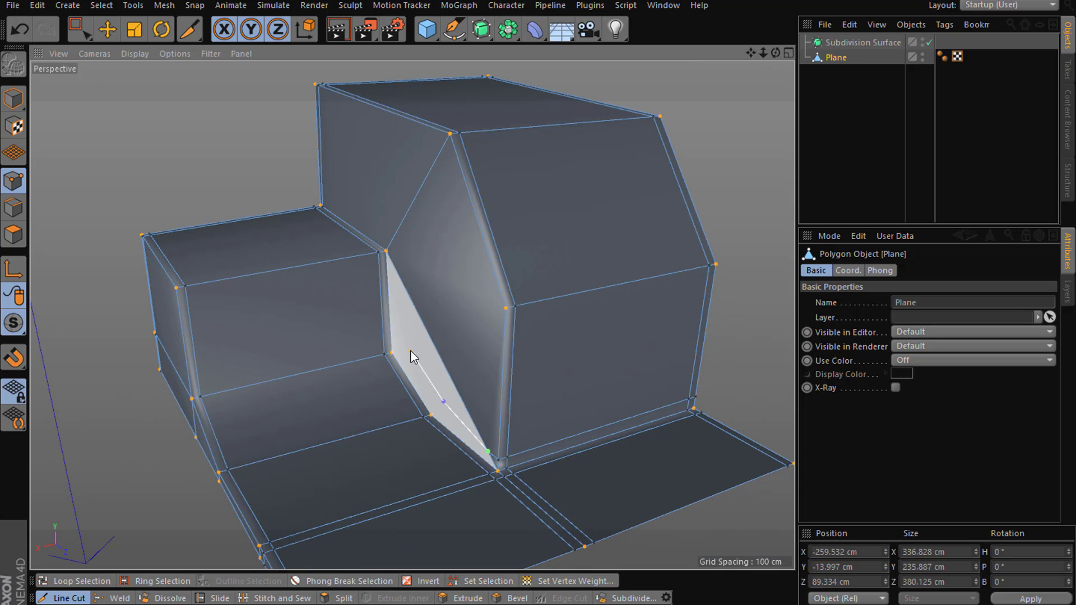
click(410, 350)
click(409, 250)
key(e)
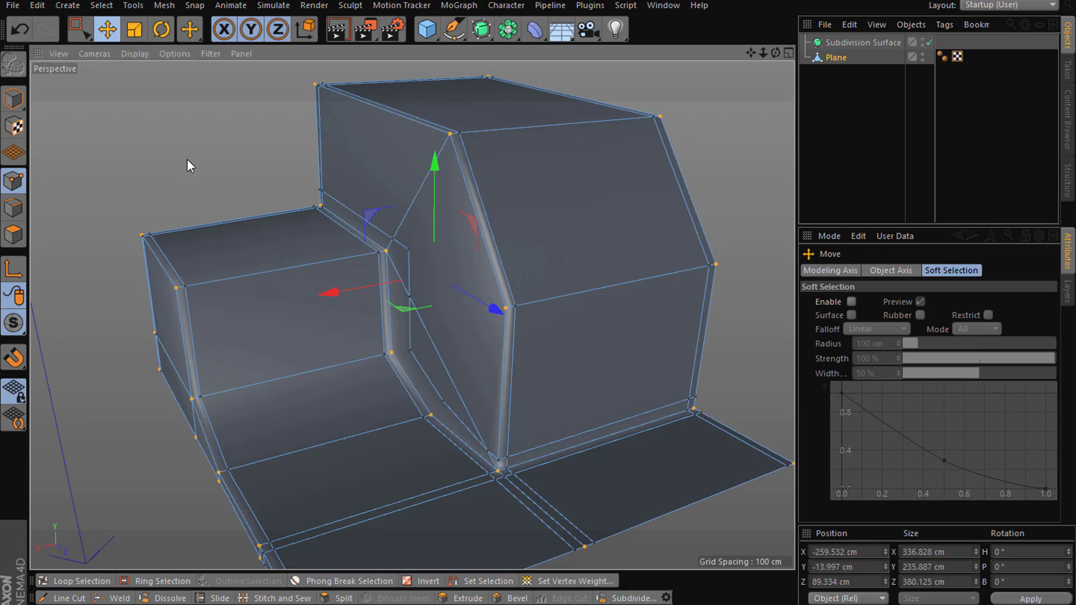
drag(456, 297, 429, 209)
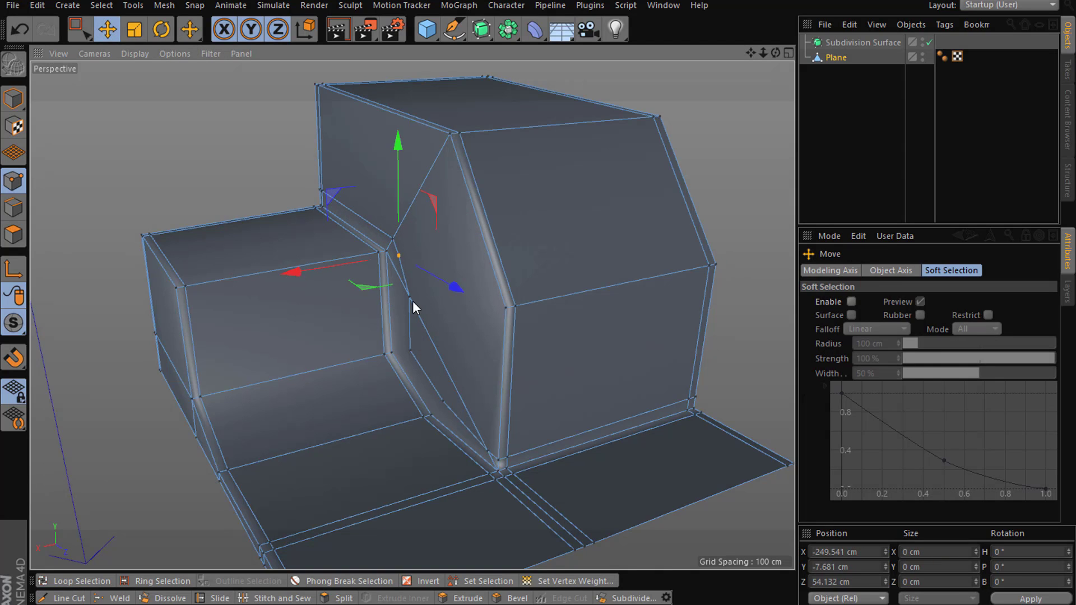
Step: Line-cut short connecting edges between the fold's two lower corner points and the parallel cut on the side wall
click(11, 209)
key(Return)
right_click(282, 194)
click(318, 363)
scroll(393, 311, up, 5)
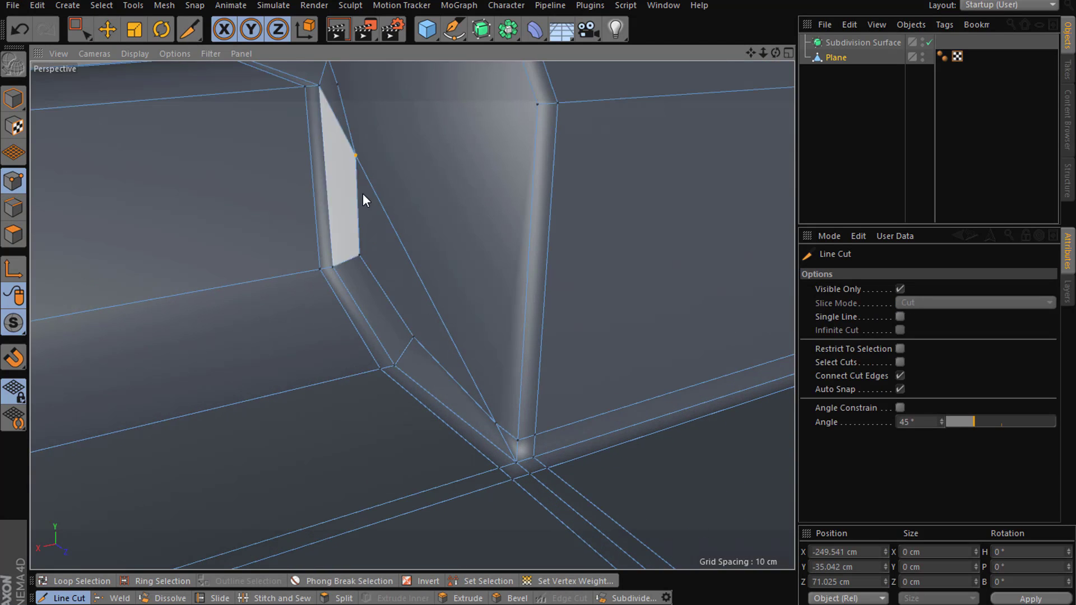
scroll(342, 131, down, 5)
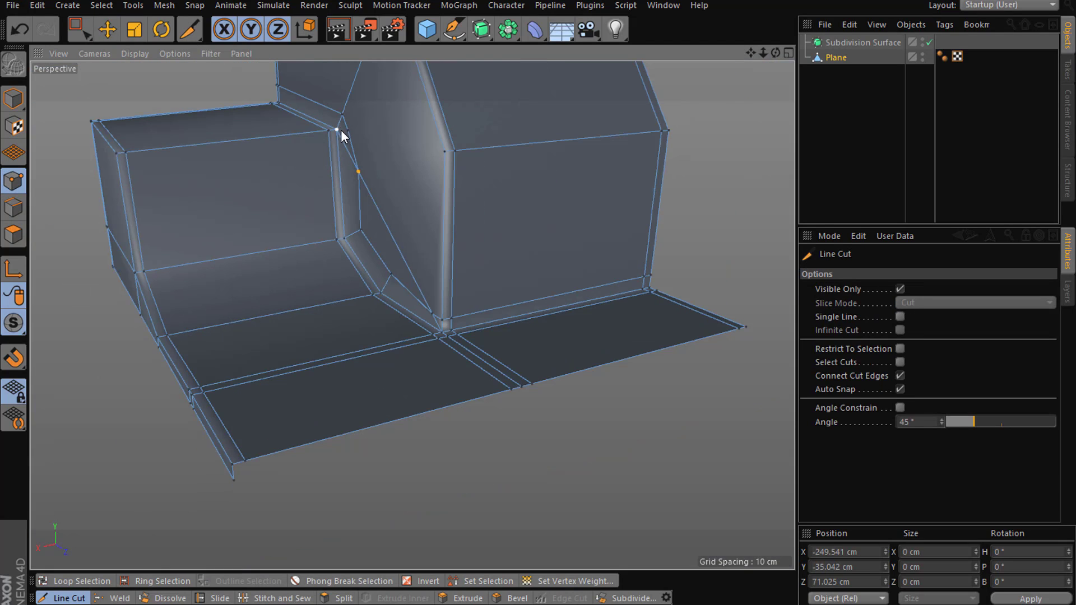
Step: Weld the upper points of the side wall cut into one point beside the lower block's top front corner
key(e)
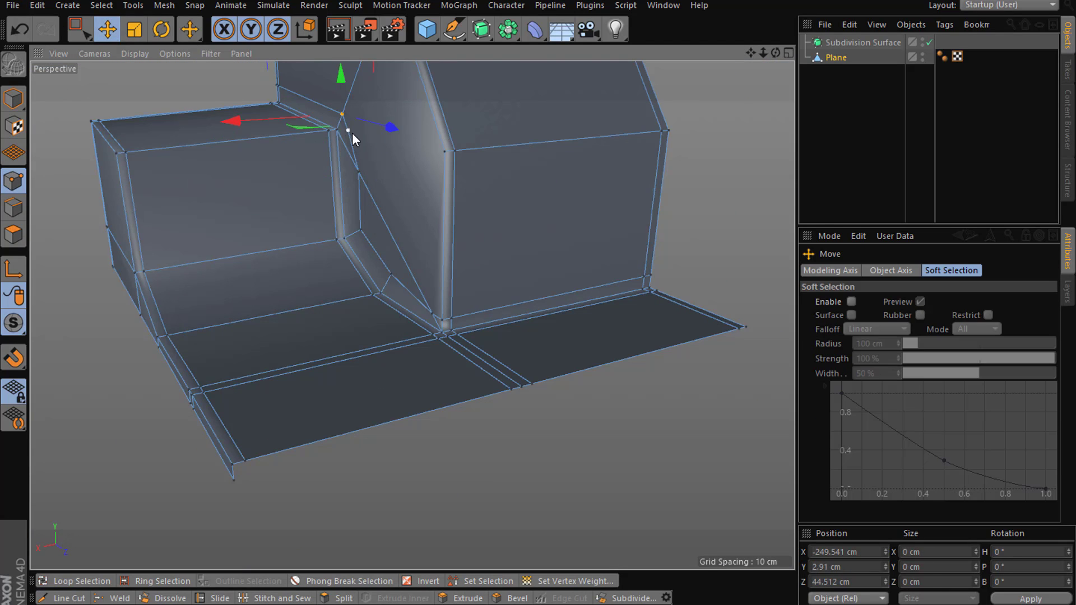
right_click(360, 195)
click(449, 490)
click(349, 139)
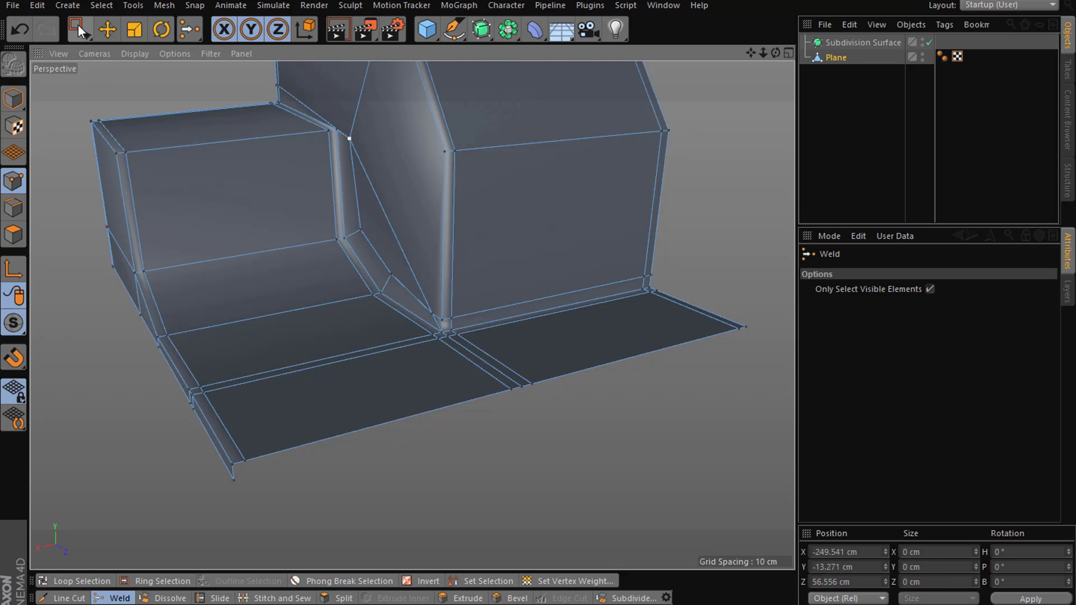
Step: Select the side wall cut's rear border points and place them just above the lower block's rear top corner
key(e)
drag(348, 88, 349, 69)
drag(78, 29, 127, 78)
alt+drag(252, 168, 315, 194)
drag(310, 142, 334, 171)
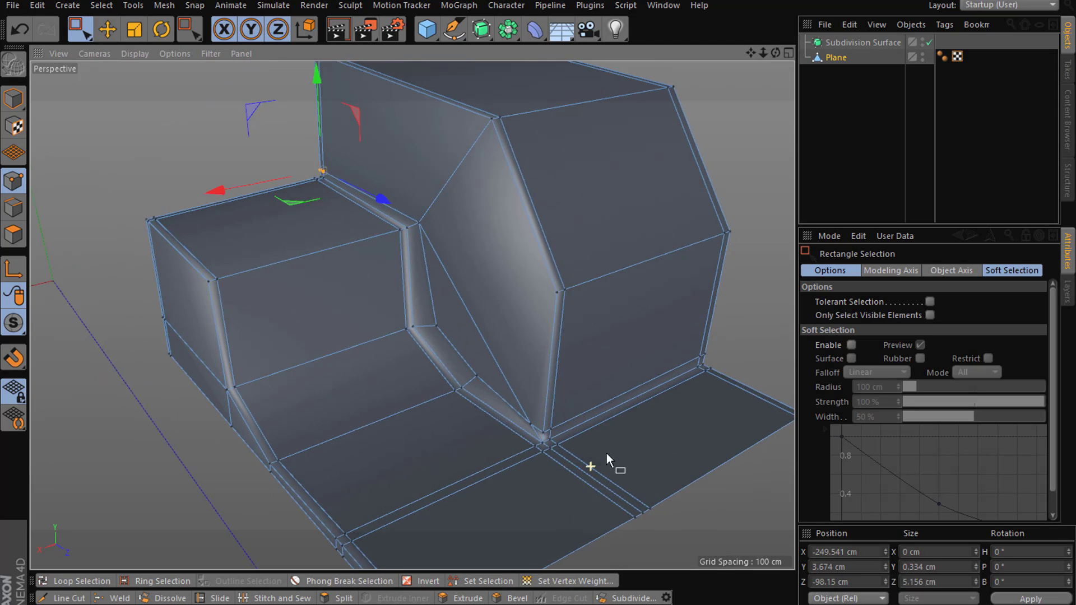
Step: Clean up the mesh at the tall block's lower front corner by joining its inset cut point to the floor seam and dissolving the leftover edge
alt+drag(593, 464, 651, 432)
scroll(507, 456, up, 4)
scroll(544, 475, down, 6)
right_click(543, 475)
click(587, 378)
click(505, 456)
scroll(510, 498, up, 6)
click(107, 29)
click(17, 206)
right_click(599, 415)
click(644, 313)
scroll(489, 339, down, 2)
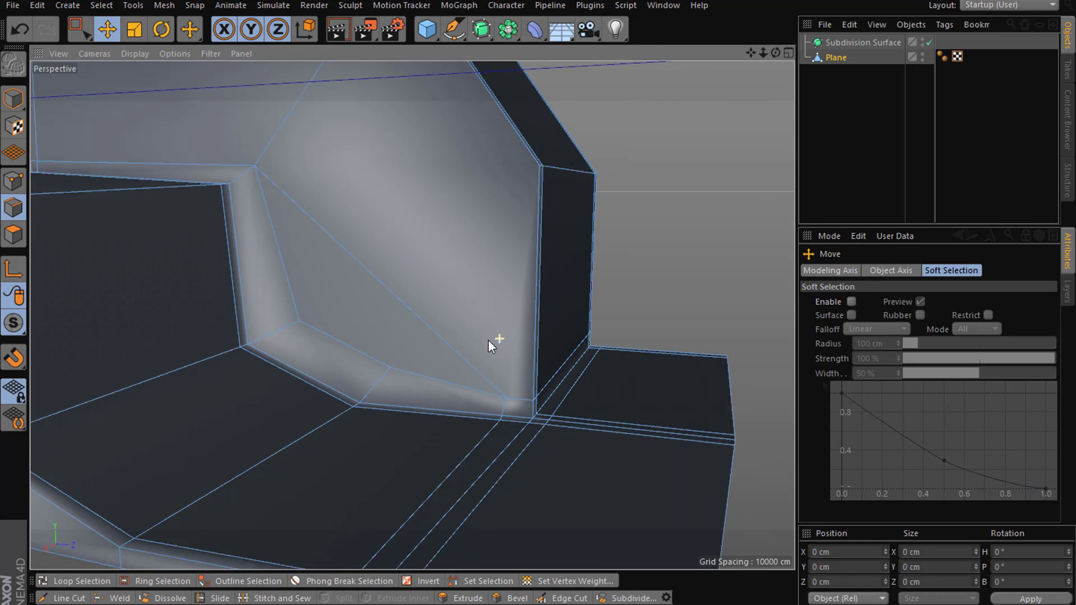
Step: Place the Plane under the Subdivision Surface and inspect the smoothed form from several angles
scroll(489, 340, down, 8)
click(713, 202)
alt+drag(713, 202, 691, 83)
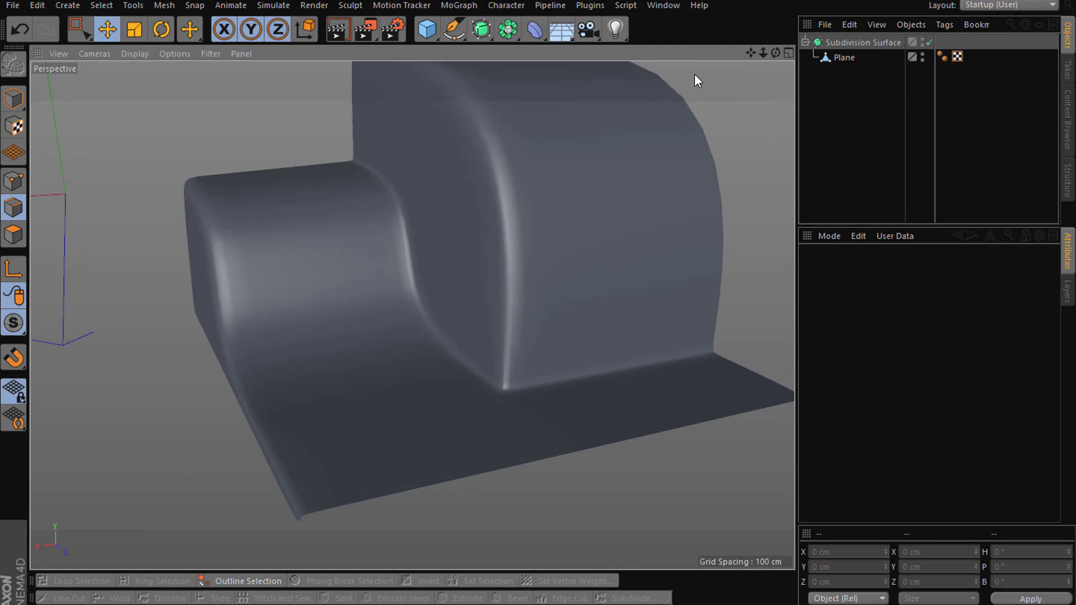
drag(763, 52, 717, 89)
click(838, 58)
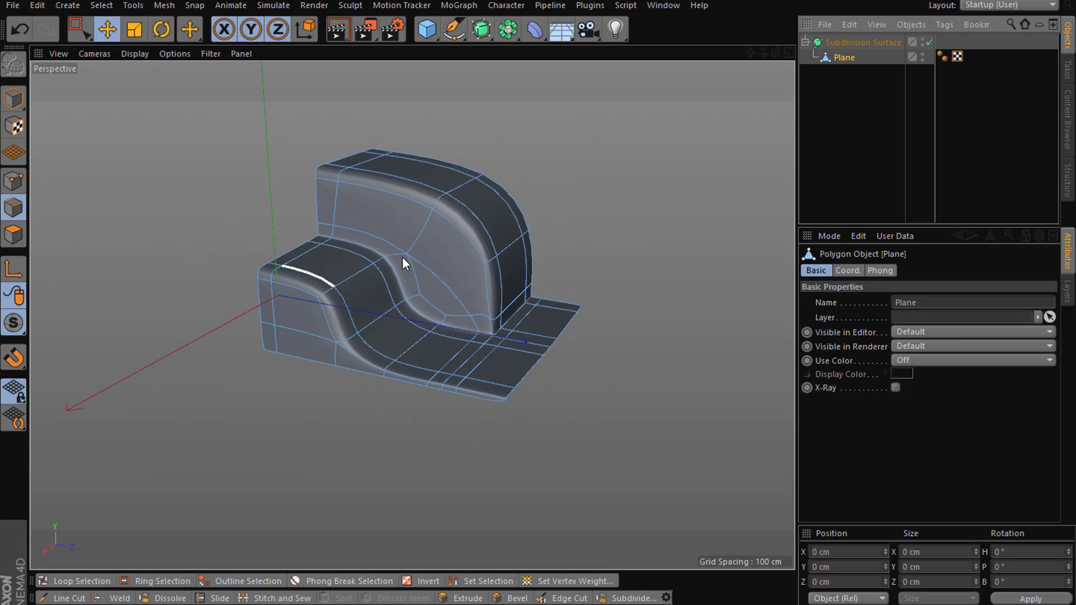
scroll(355, 299, up, 1)
scroll(352, 286, up, 3)
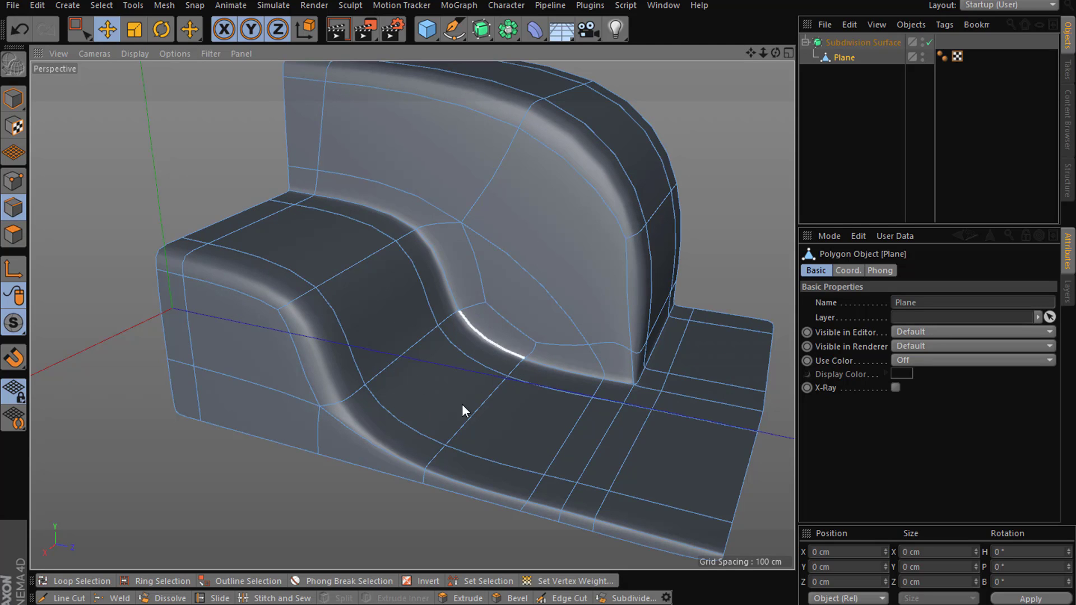
Step: Line-cut a path just below the lower block's top, across its side and front, up the side wall and over the tall block's upper bend
key(k)
key(l)
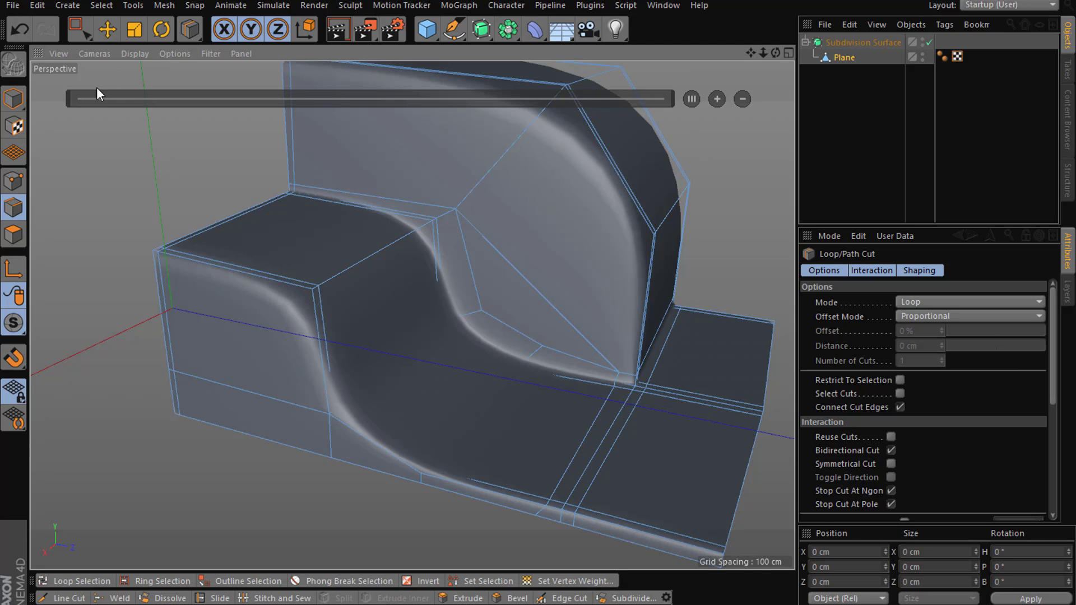
click(10, 179)
click(107, 29)
scroll(106, 140, up, 3)
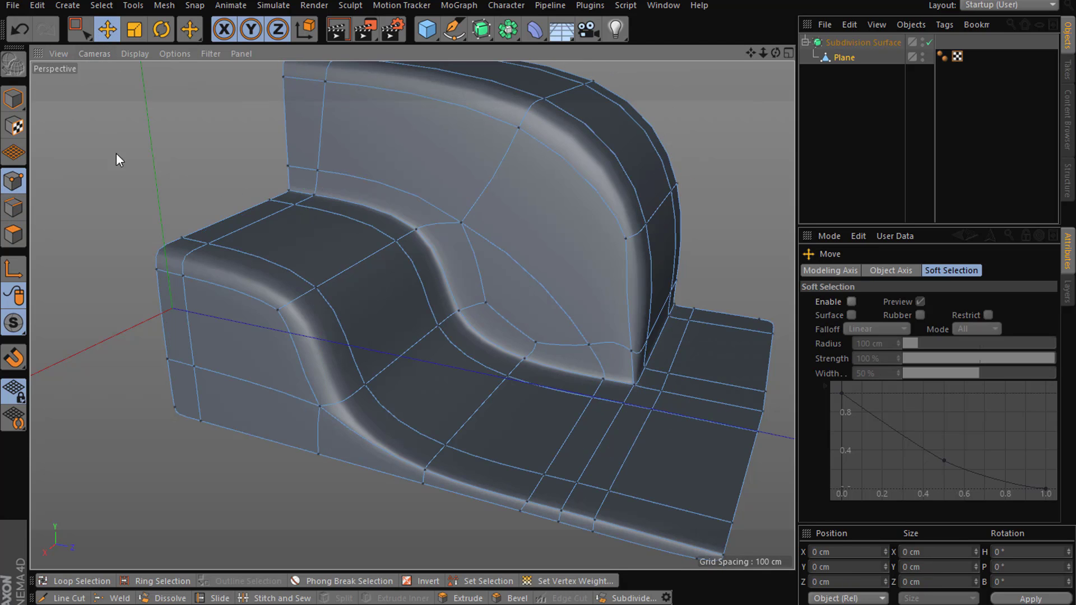
right_click(151, 174)
click(224, 340)
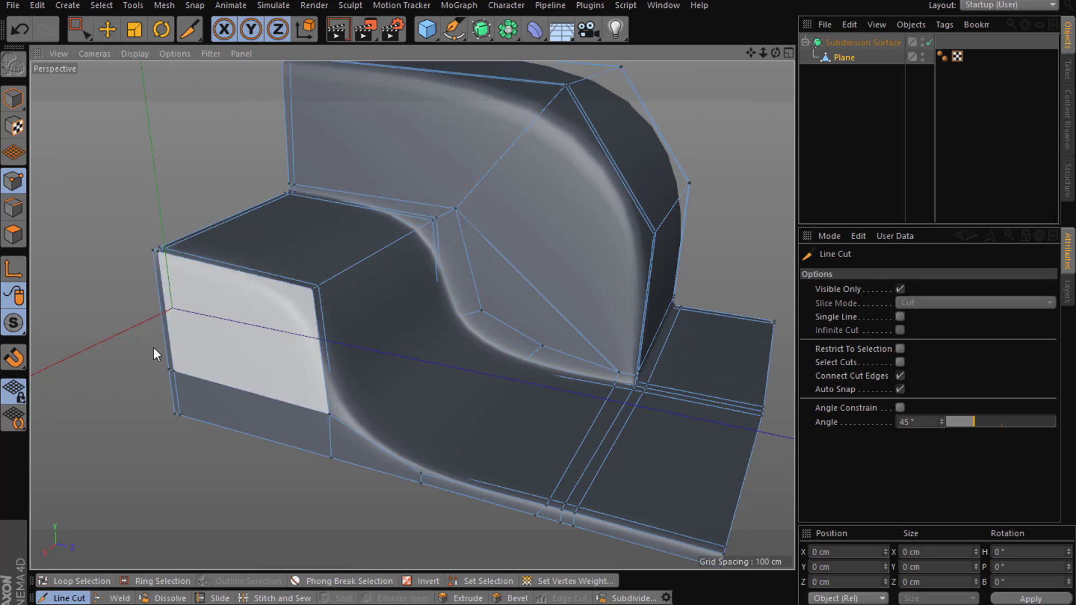
click(155, 259)
click(315, 306)
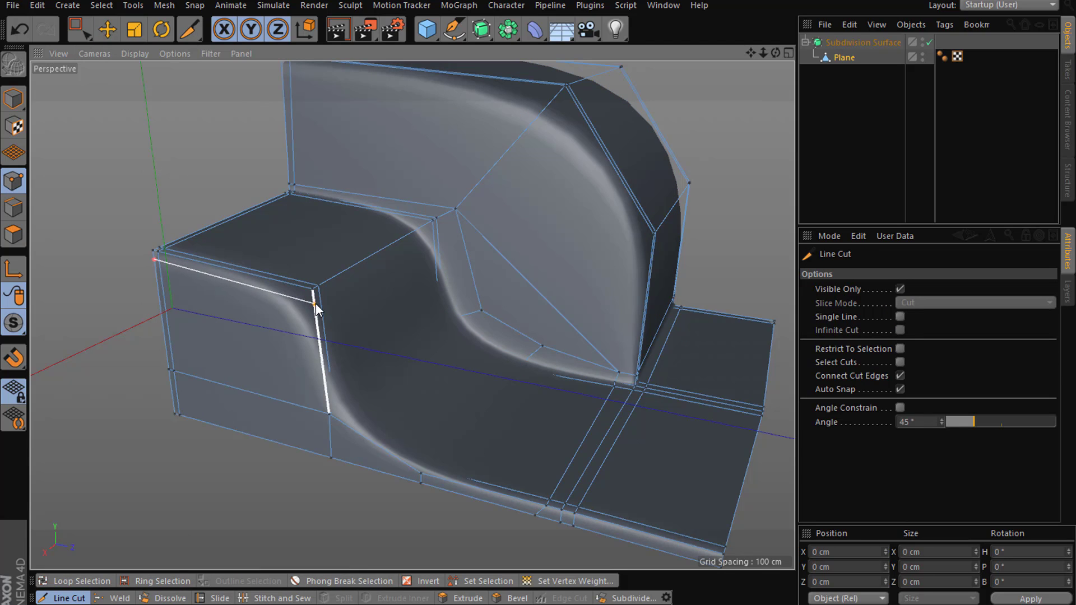
click(438, 233)
click(469, 225)
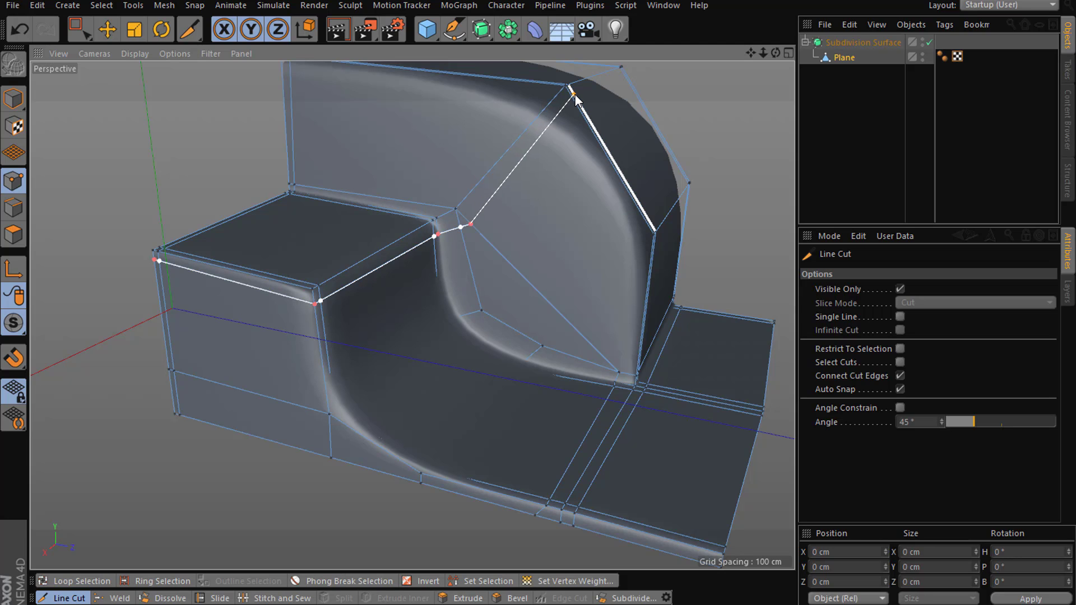
click(575, 98)
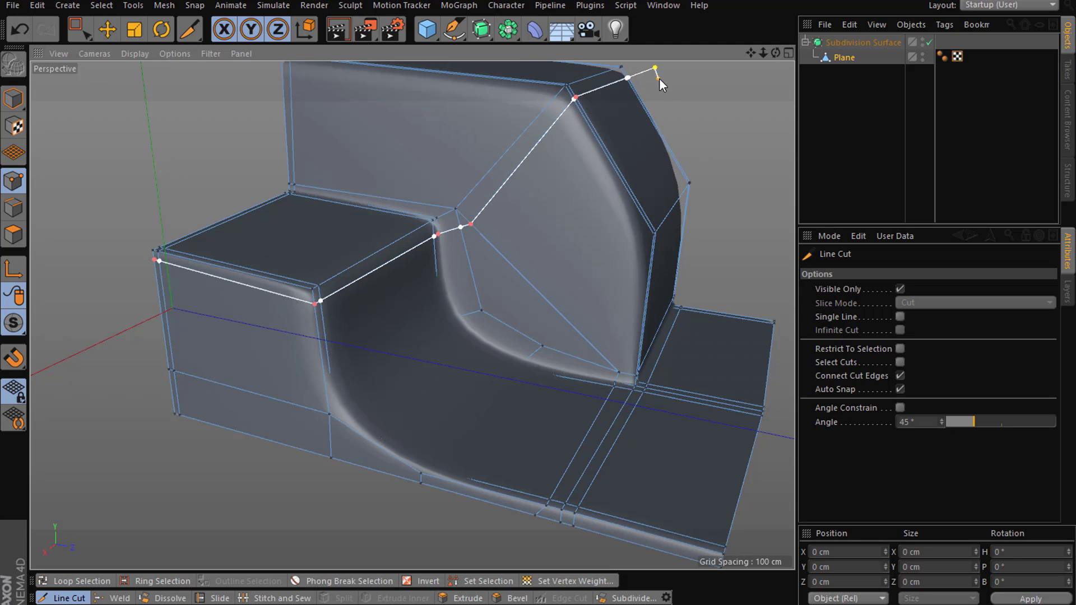
click(107, 29)
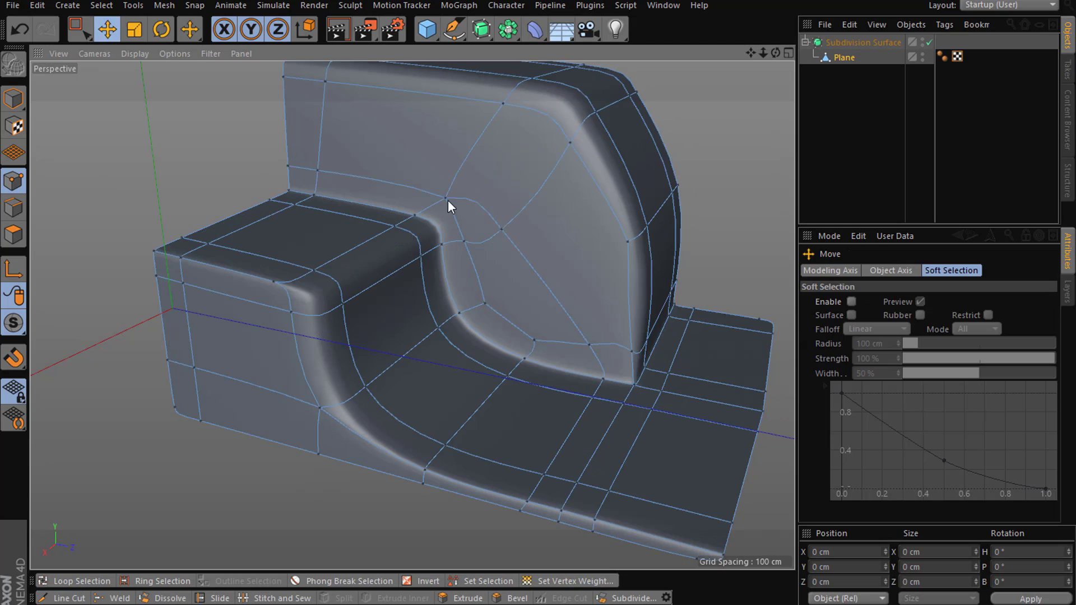
Step: Take the Plane out of the Subdivision Surface and weld the new cut's two neighbouring side wall points near the lower block's corner
click(843, 91)
key(q)
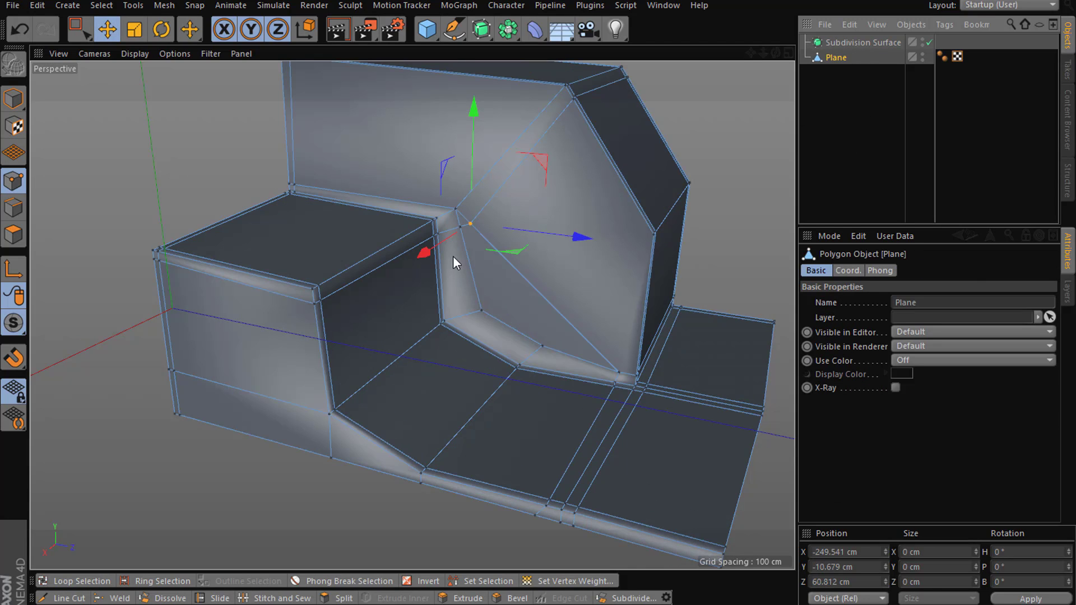
right_click(492, 277)
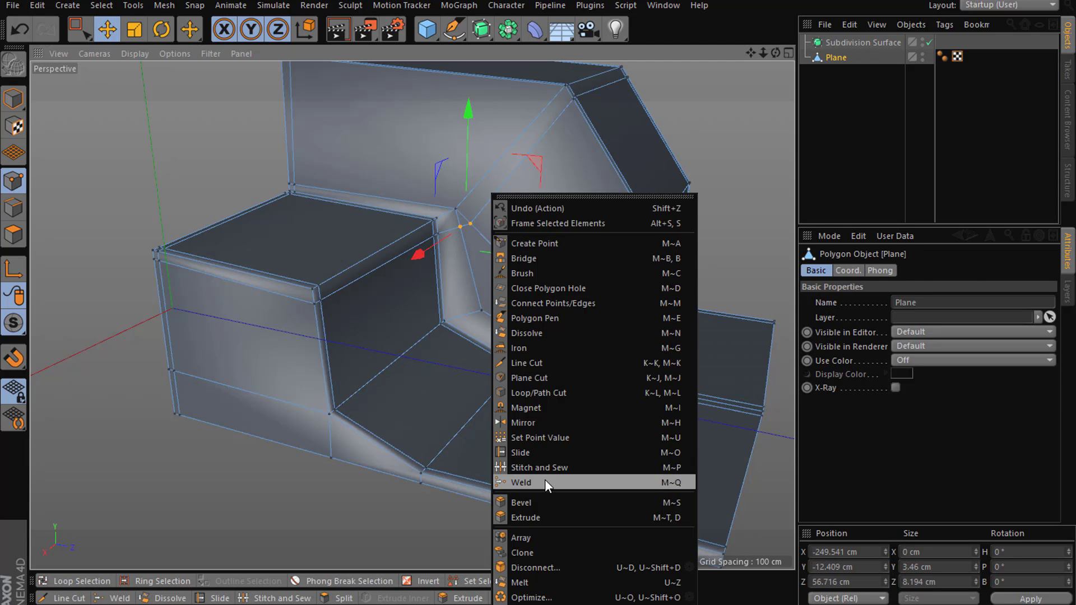
click(541, 480)
click(511, 331)
key(e)
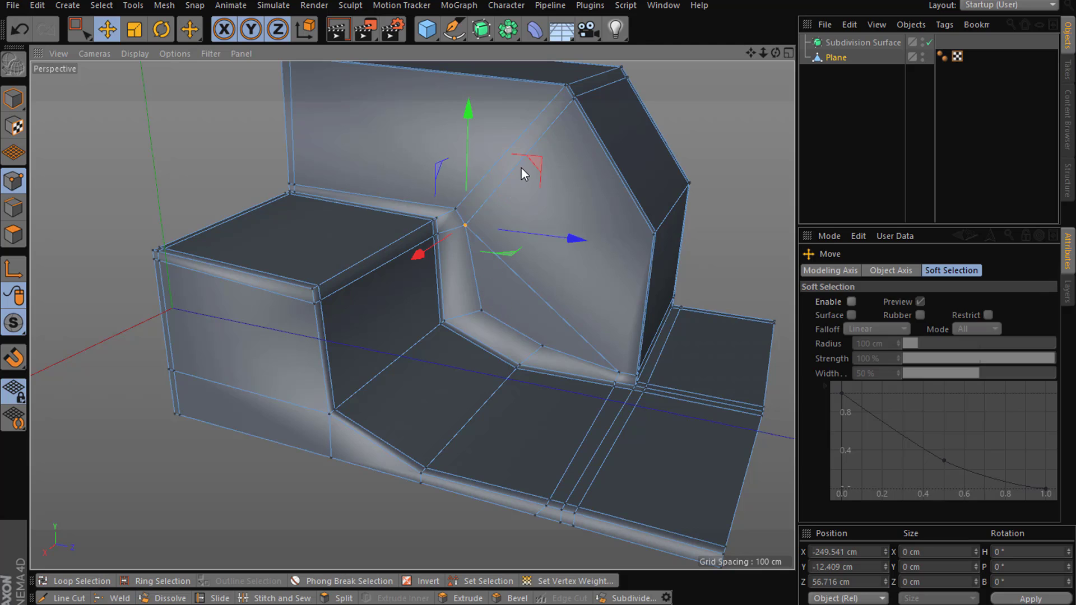
Step: Move the welded point and the point above it closer to the lower block's corner, then put the Plane back under the Subdivision Surface
drag(528, 163, 475, 199)
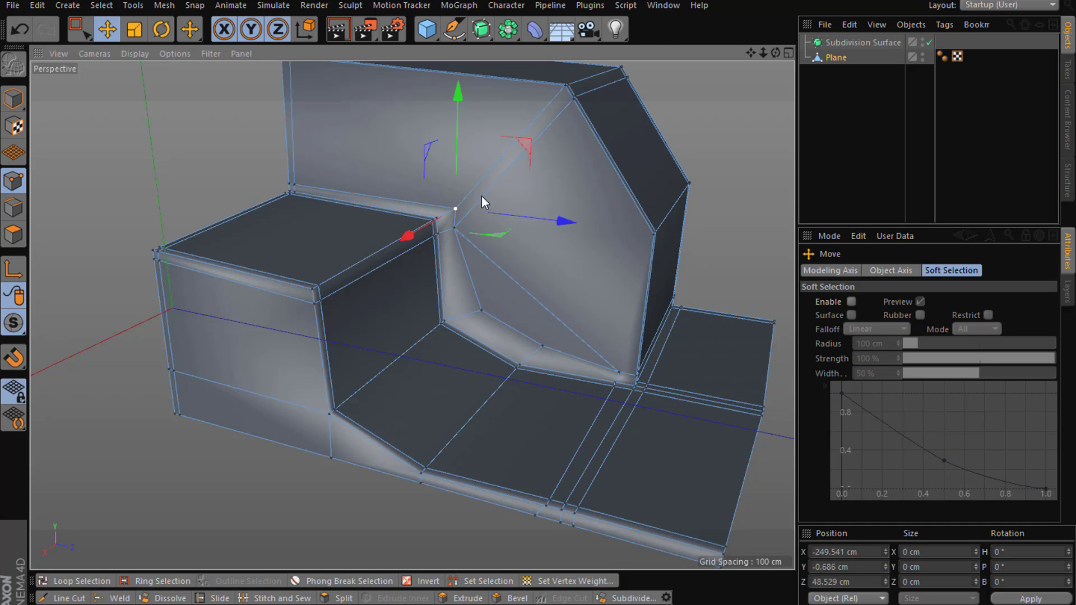
drag(522, 166, 516, 147)
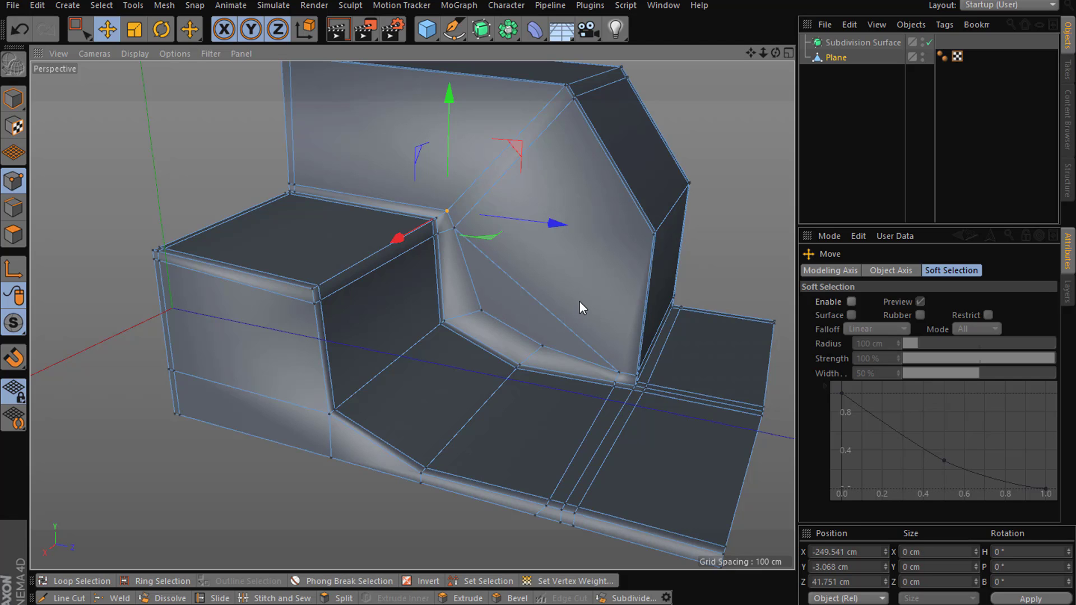
click(836, 57)
click(829, 66)
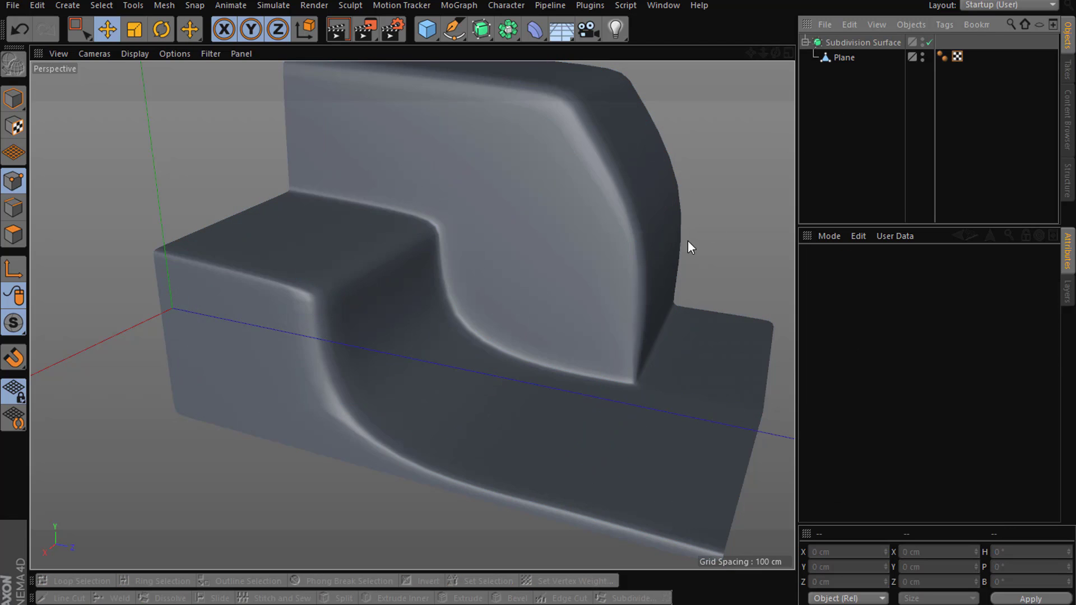
click(844, 57)
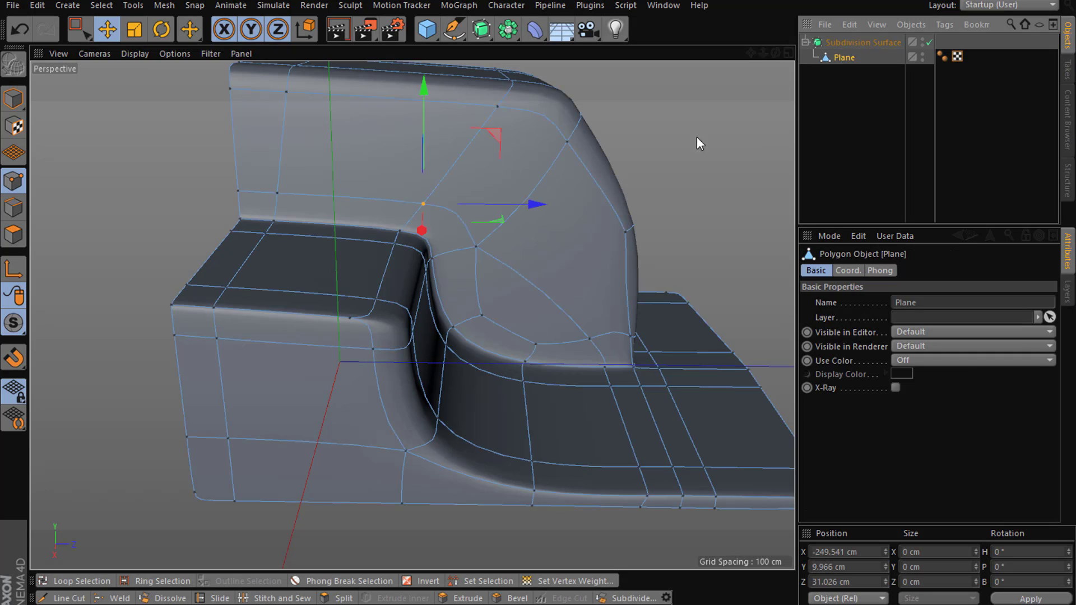
Step: Loop-cut the lower block and side wall close to the block's front edge at an 8.065% offset
alt+drag(533, 223, 466, 318)
key(k)
key(l)
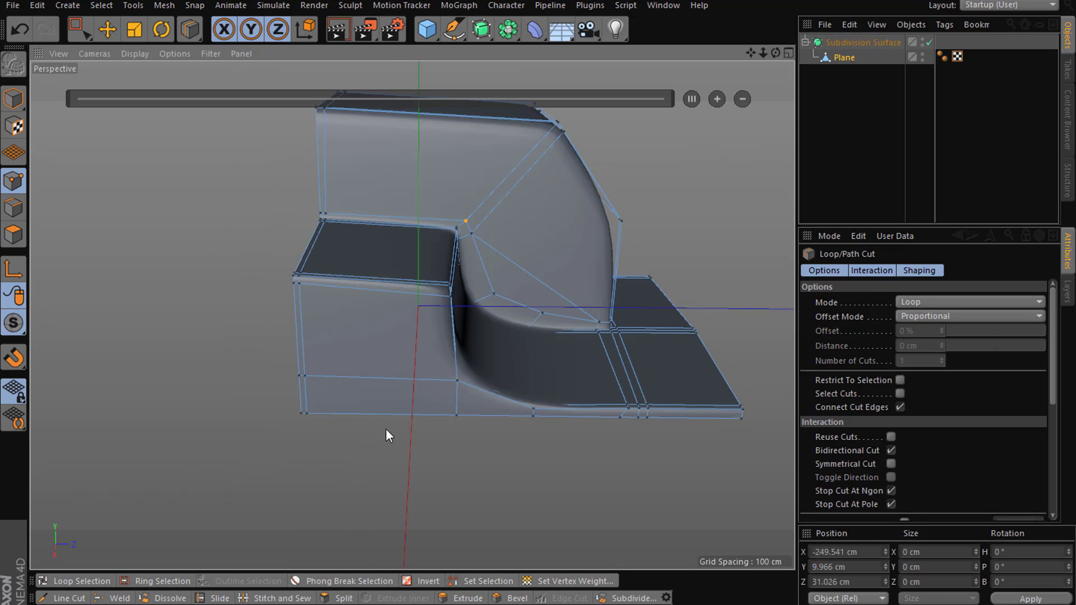
click(443, 416)
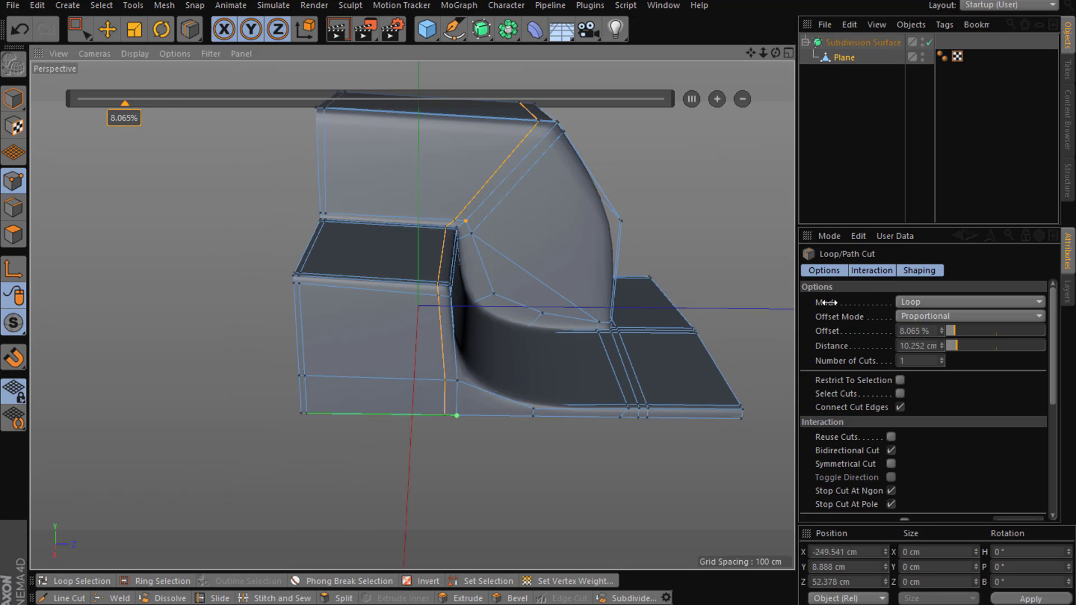
click(902, 102)
alt+drag(550, 248, 793, 121)
click(844, 57)
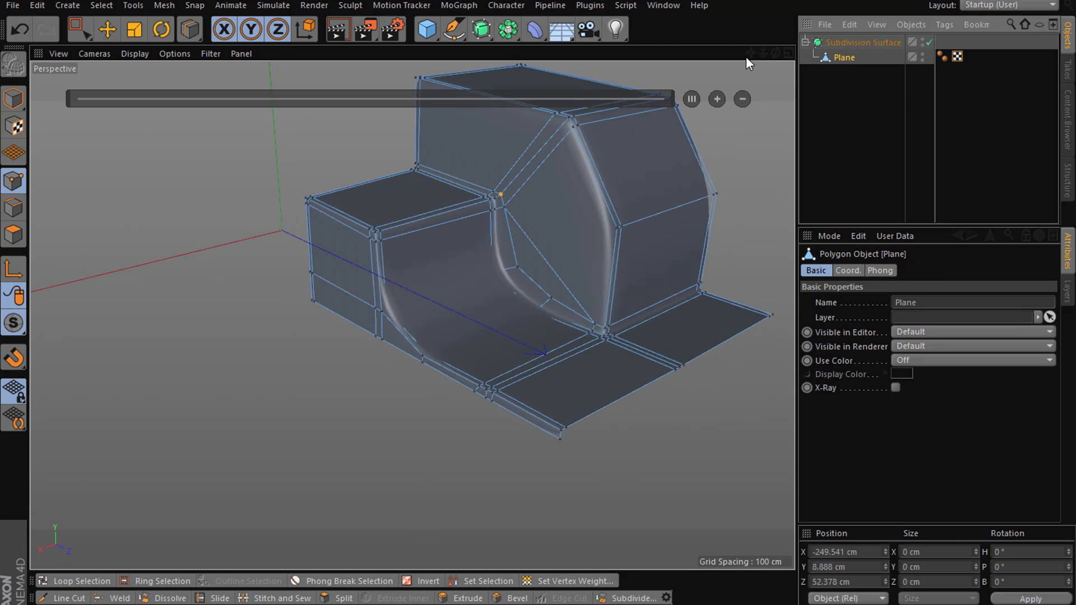
click(106, 28)
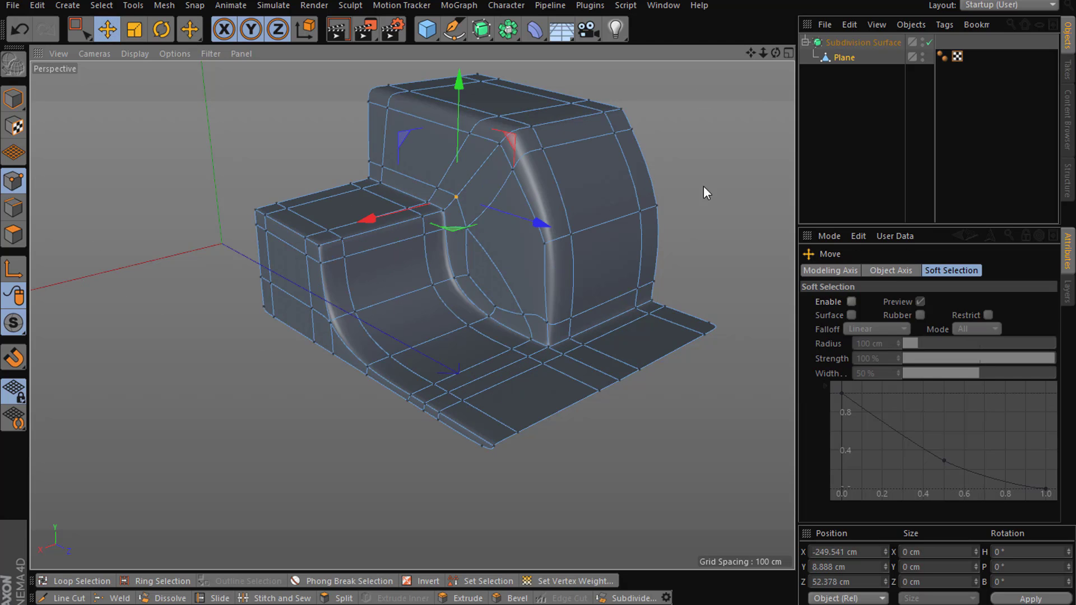
Step: Take the Plane out of the Subdivision Surface and line-cut parallel edges above and below the tall block's lower front bend
click(841, 57)
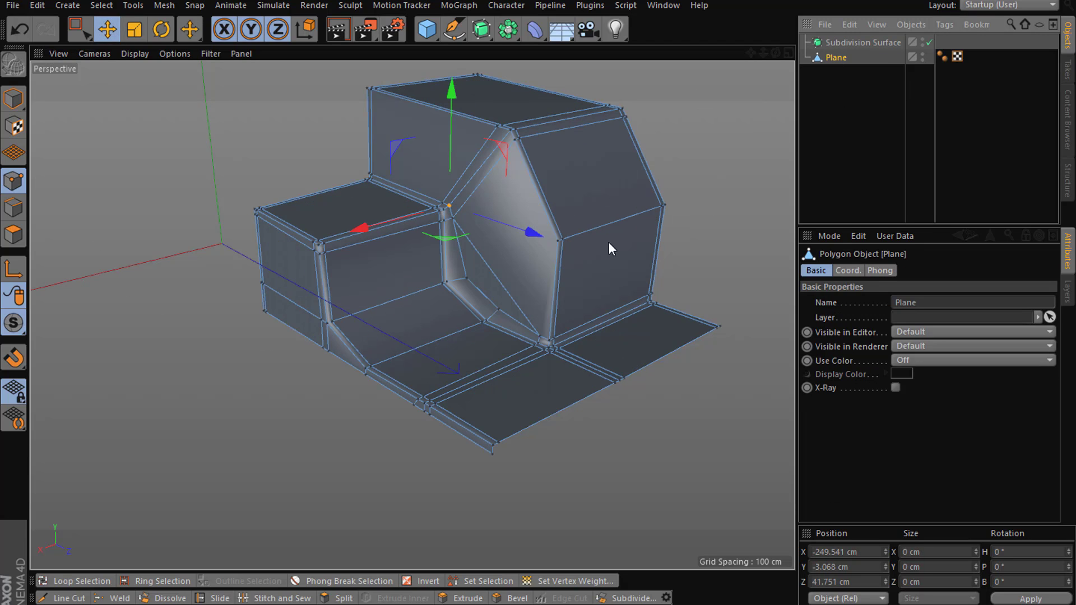
click(14, 208)
scroll(644, 230, up, 4)
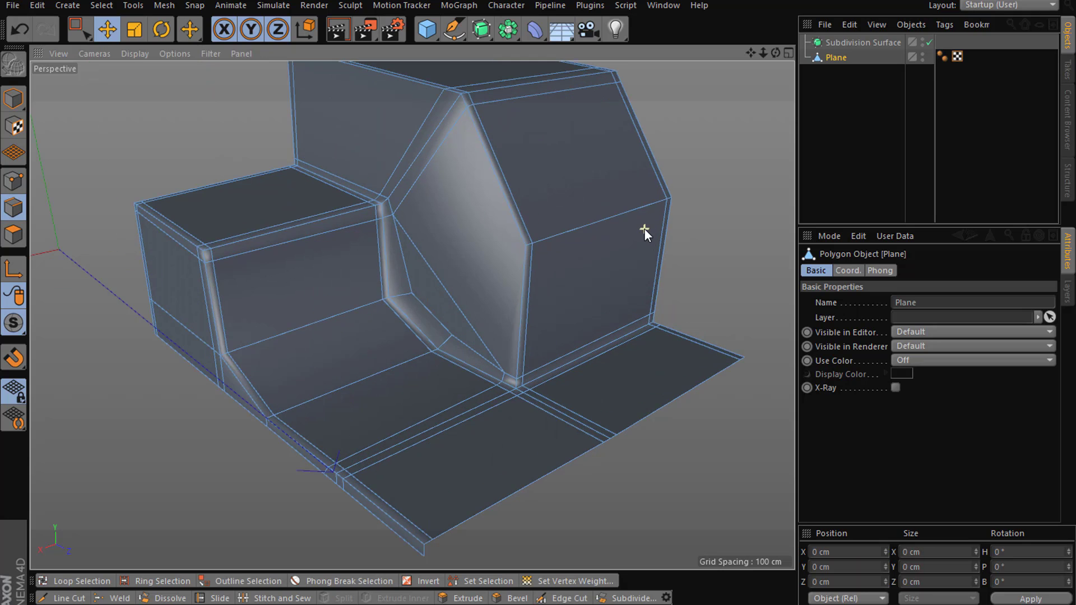
right_click(714, 216)
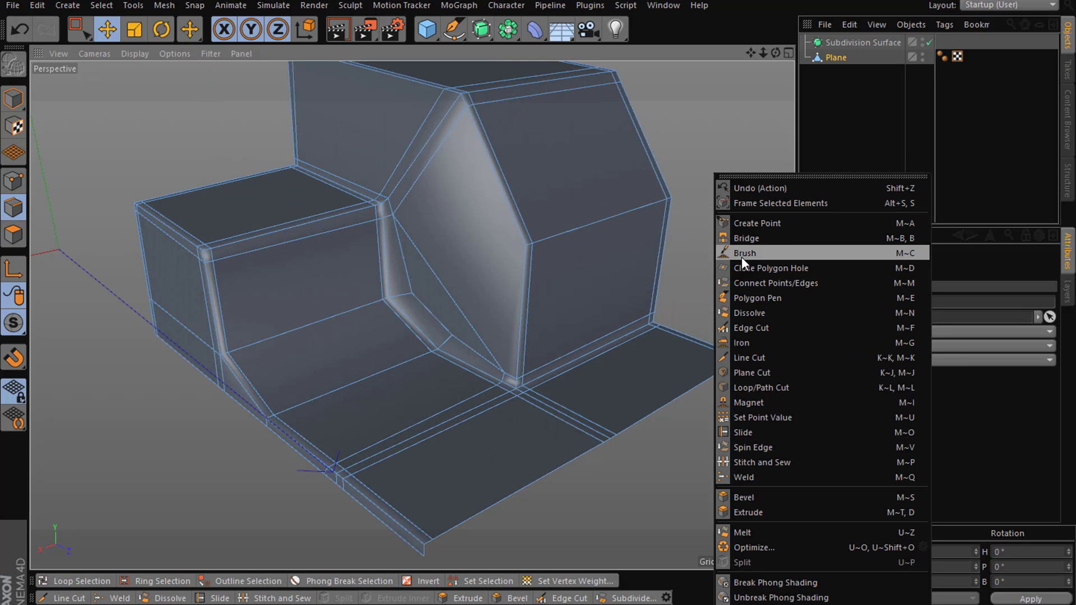
click(739, 342)
scroll(657, 184, up, 3)
click(674, 194)
click(440, 271)
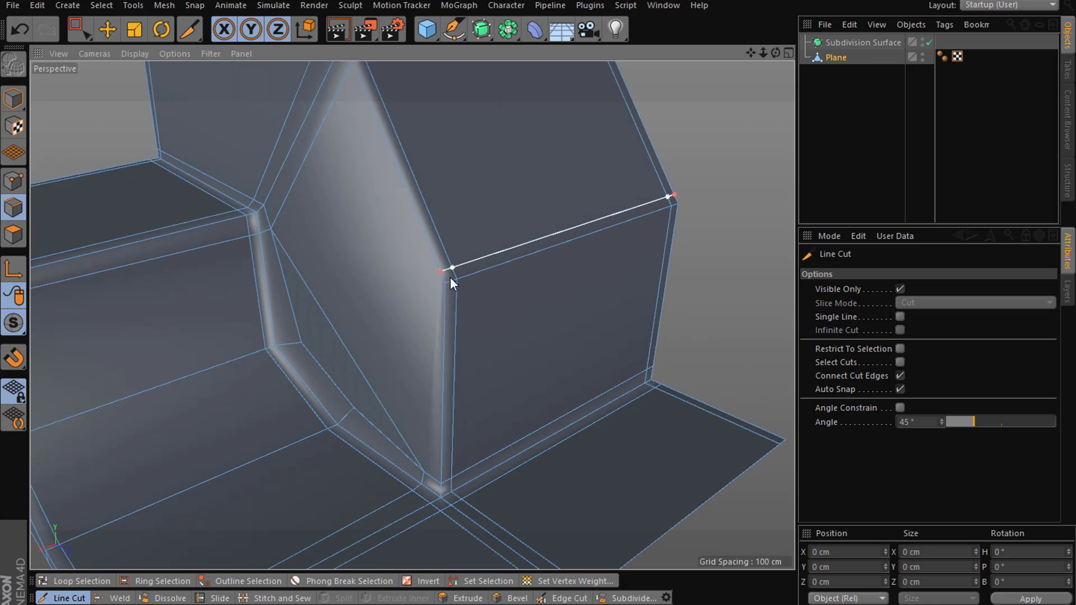
click(677, 214)
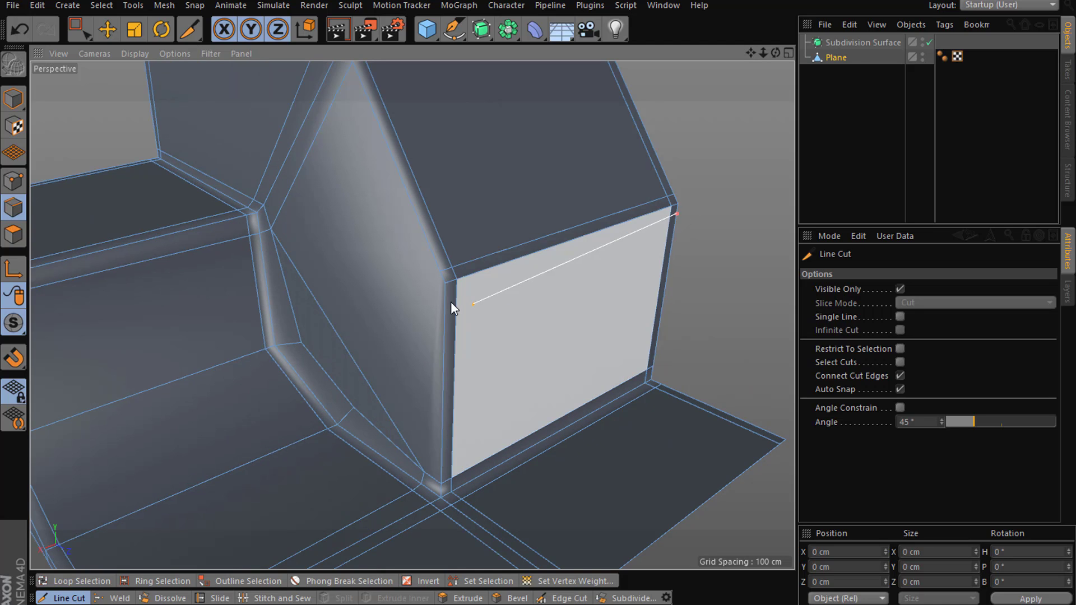
click(441, 294)
scroll(358, 300, down, 5)
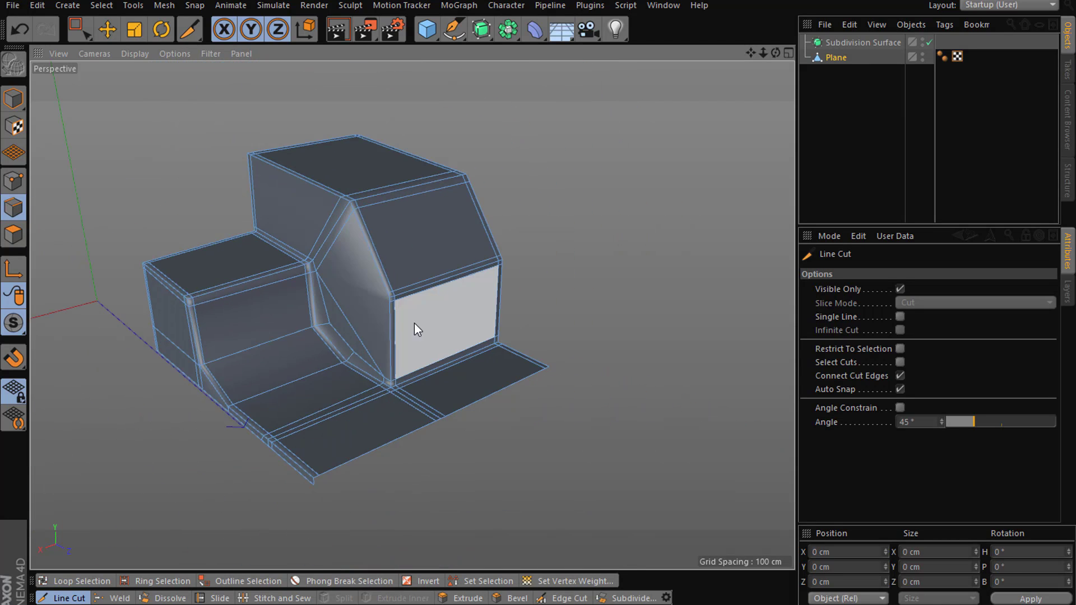
Step: Line-cut both bend edges onward across the side wall to its rear border and return the Plane to the Subdivision Surface
click(389, 302)
click(328, 251)
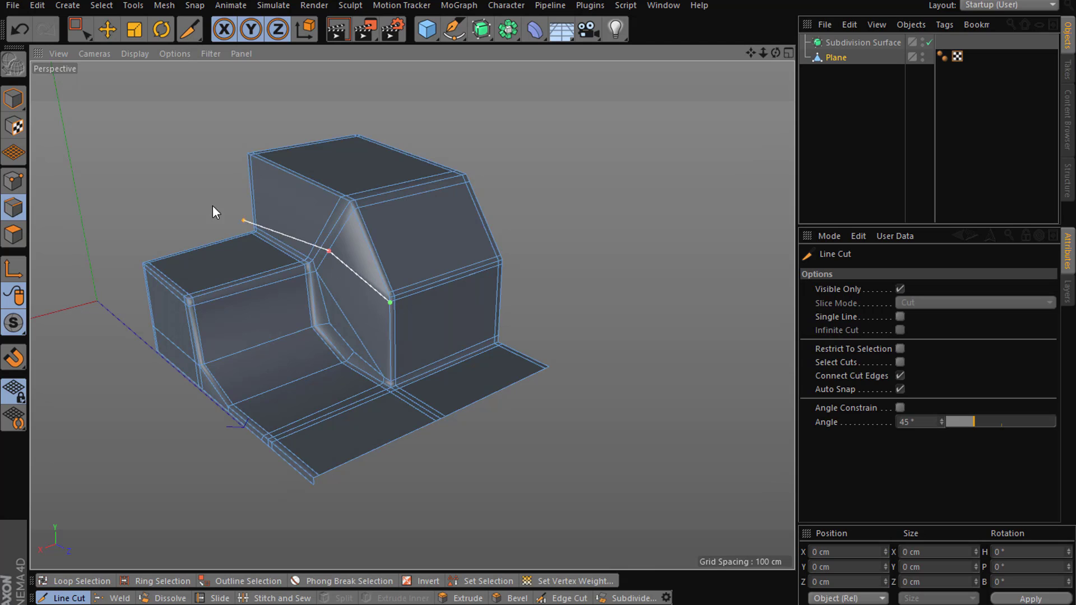
key(Escape)
click(387, 292)
click(326, 237)
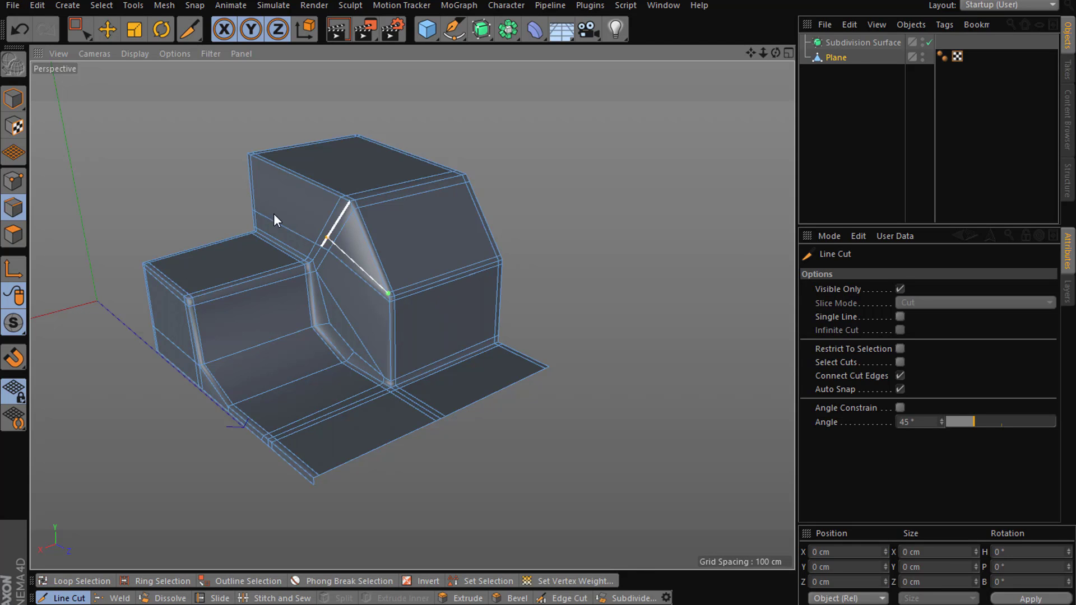
click(857, 140)
alt+drag(540, 254, 809, 113)
click(844, 57)
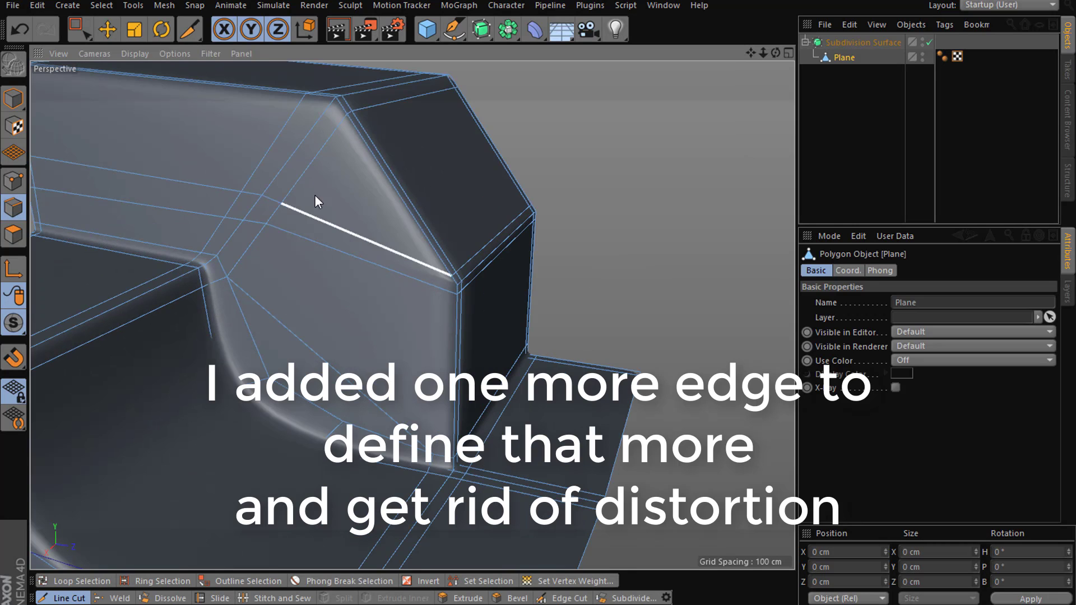
Step: Line-cut an edge just inside the side wall's upper border, from the rear border around the upper bend and down toward the lower bend
click(388, 177)
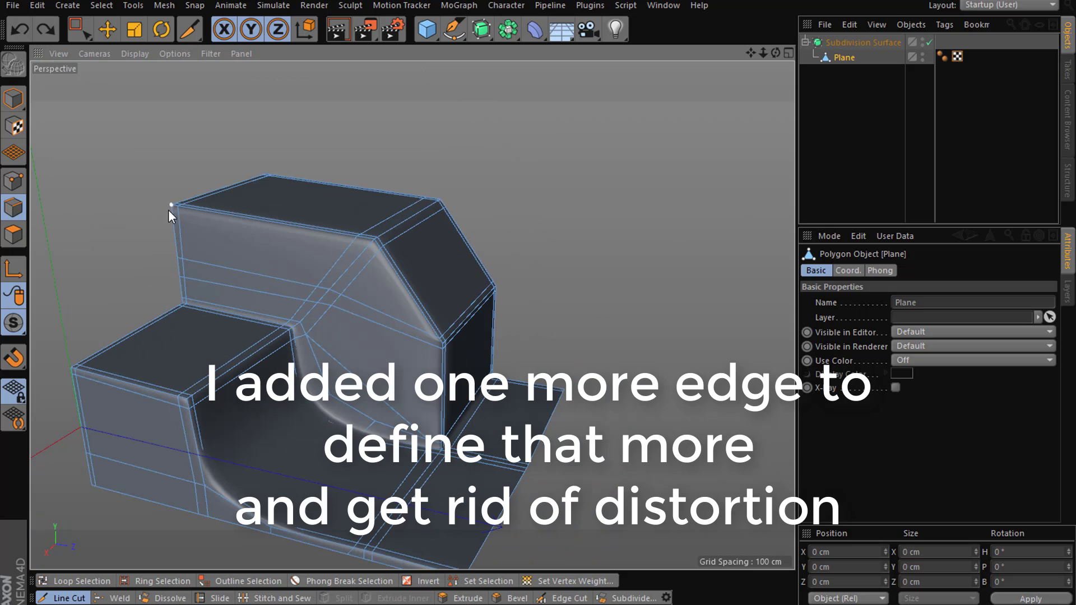
click(169, 214)
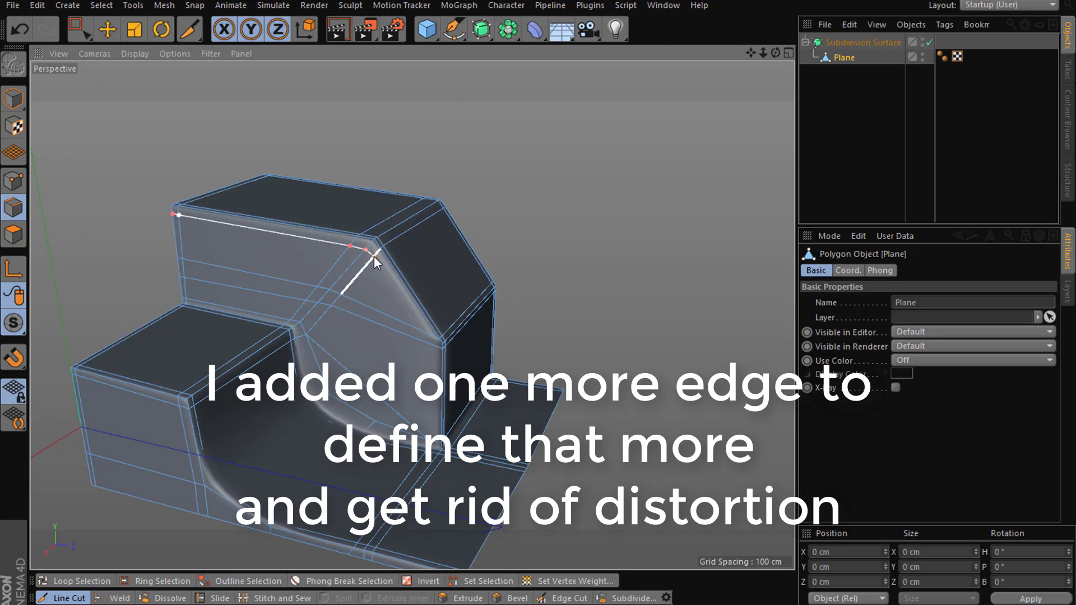
click(421, 330)
key(e)
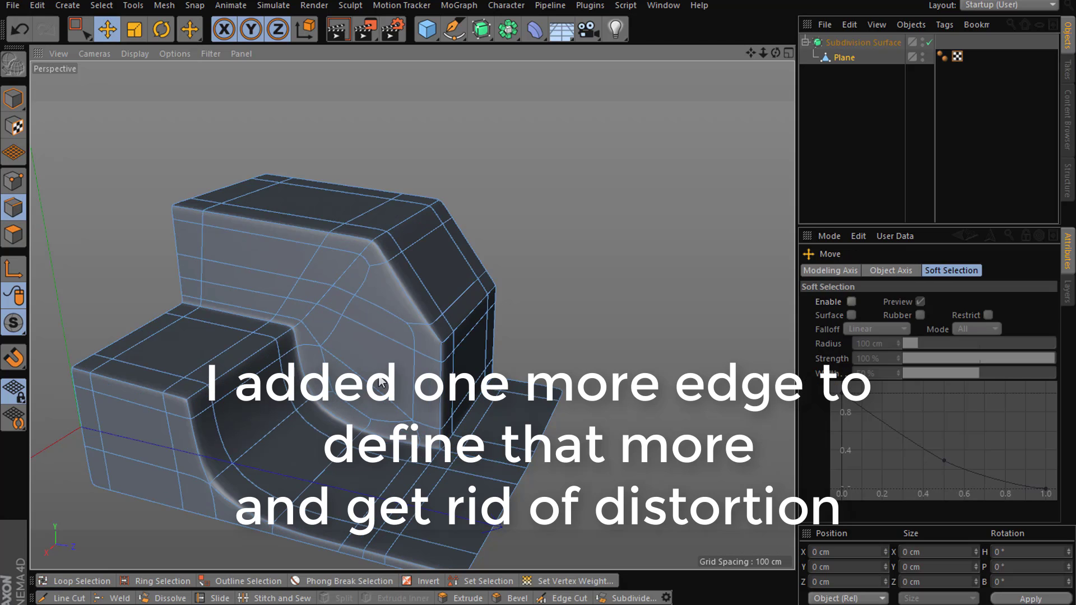
Step: Line-cut one more edge around the side wall's lower bend to tighten it, and return the Plane to the Subdivision Surface
right_click(552, 354)
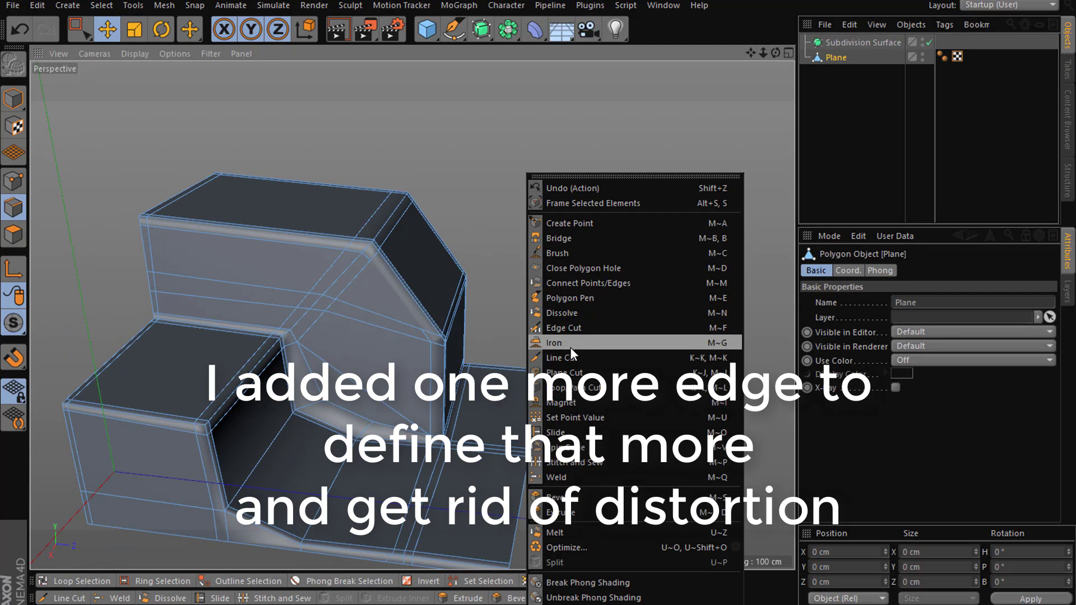
click(548, 358)
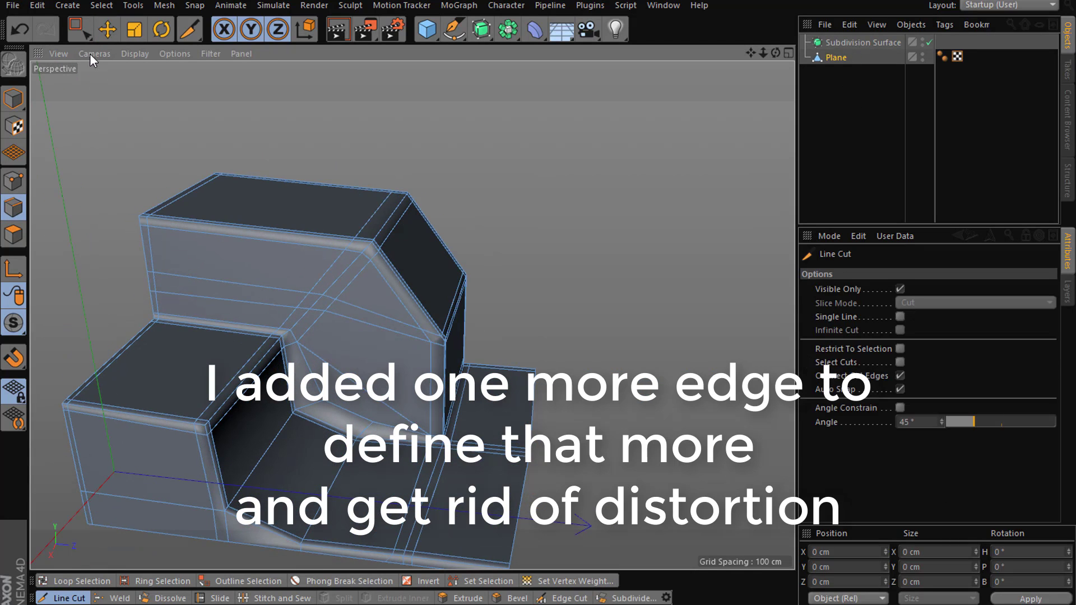
key(e)
alt+drag(647, 308, 614, 344)
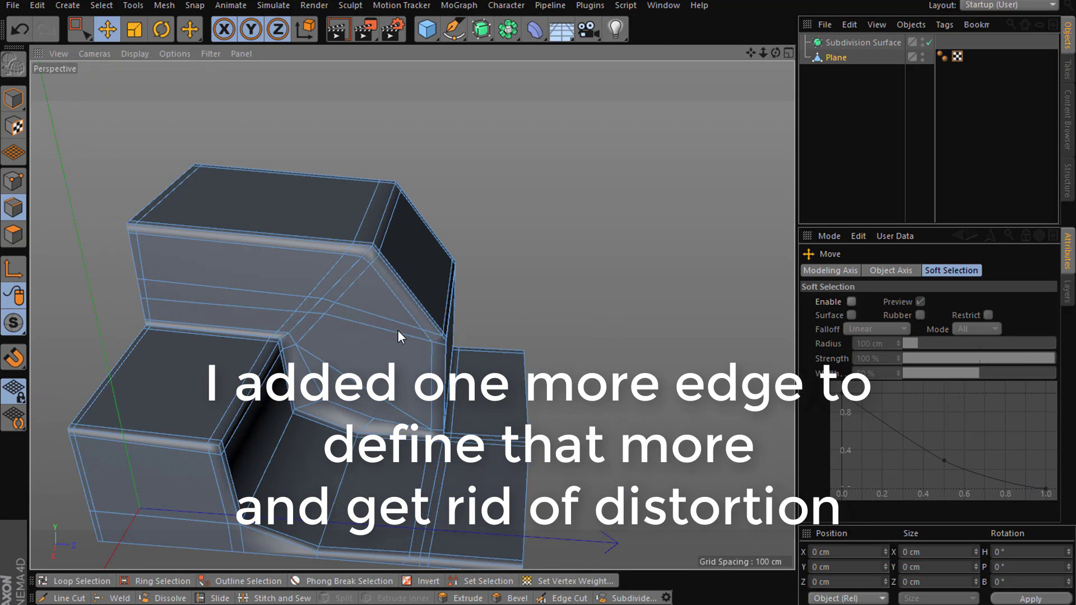
scroll(363, 427, up, 5)
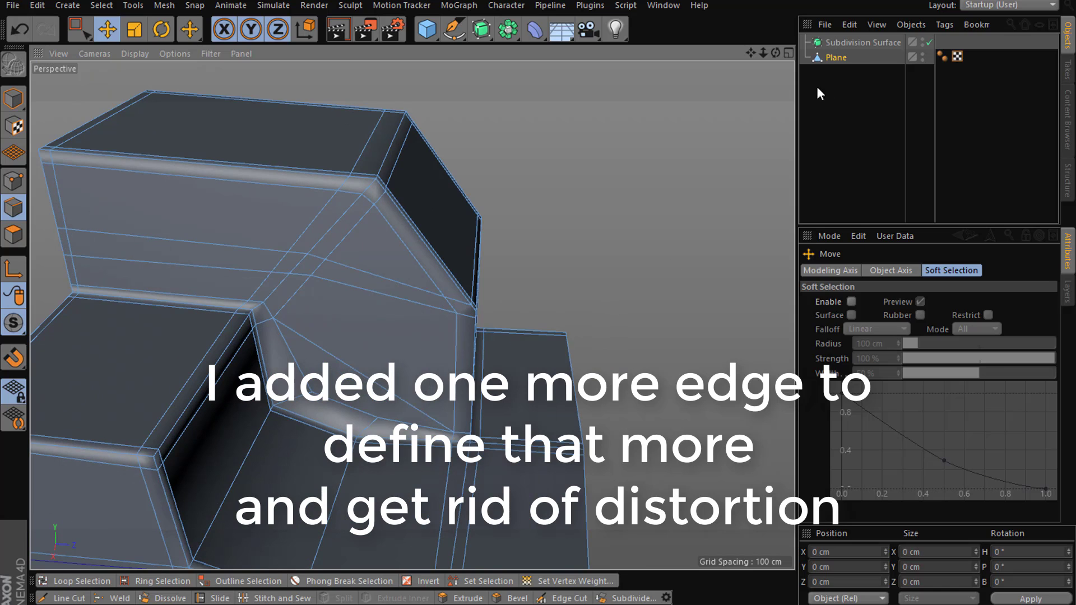
click(796, 94)
Step: Switch to model mode, deselect the Plane and inspect the smoothed form from several angles
alt+drag(336, 281, 375, 245)
click(375, 246)
click(14, 98)
click(758, 86)
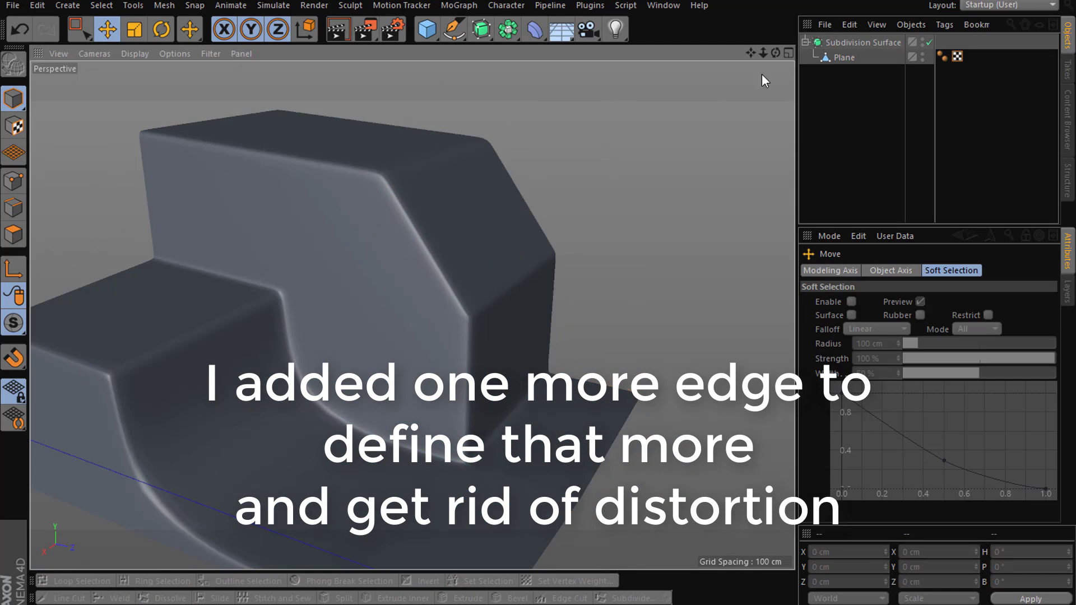
drag(761, 52, 4, 124)
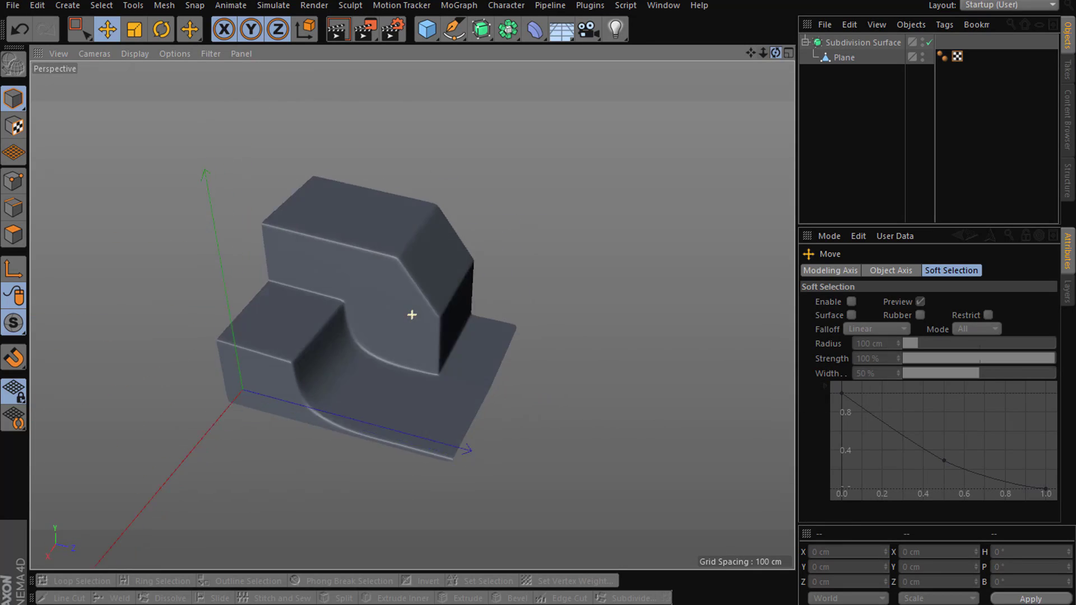
click(13, 207)
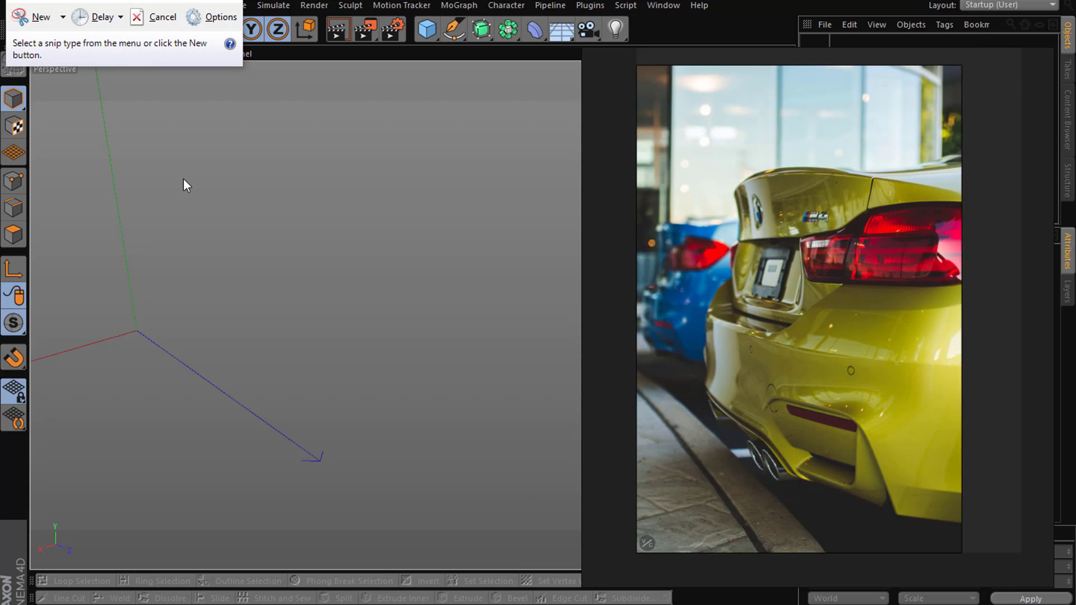
Step: Capture the yellow car's rear in the reference photo with Snipping Tool and enlarge the snip window
drag(636, 116, 1016, 510)
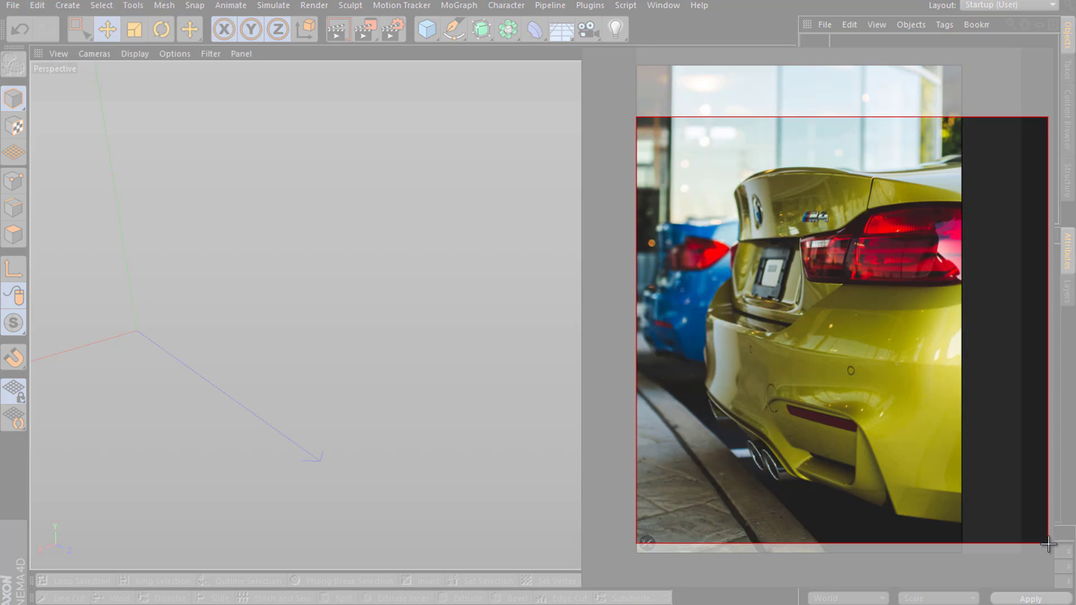
drag(884, 7, 660, 31)
right_click(818, 202)
click(697, 409)
scroll(757, 389, down, 2)
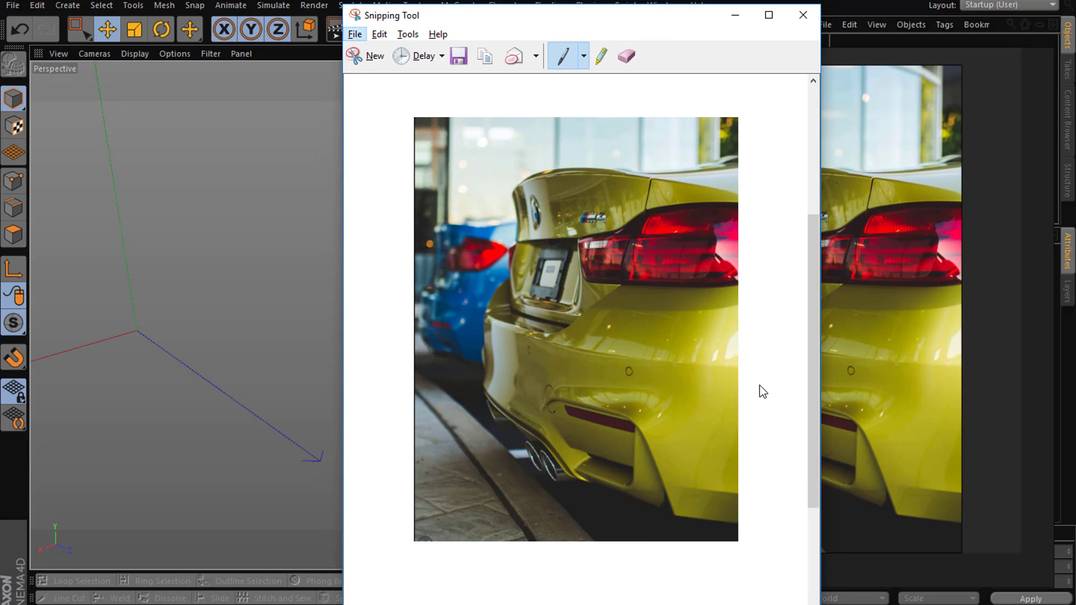
key(super+Up)
Step: Sketch the bumper's panel topology over the snip in blue pen, looping edges around the lower opening and connecting them outward
click(392, 321)
drag(398, 318, 422, 325)
click(283, 25)
click(219, 26)
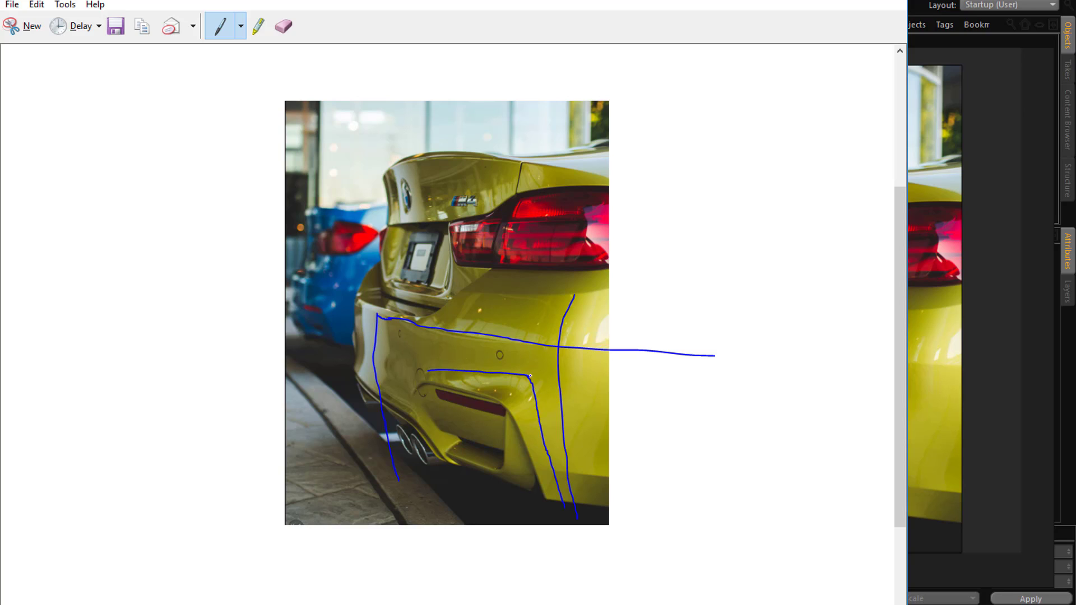
click(283, 25)
click(505, 403)
click(220, 25)
click(283, 24)
click(451, 433)
click(219, 26)
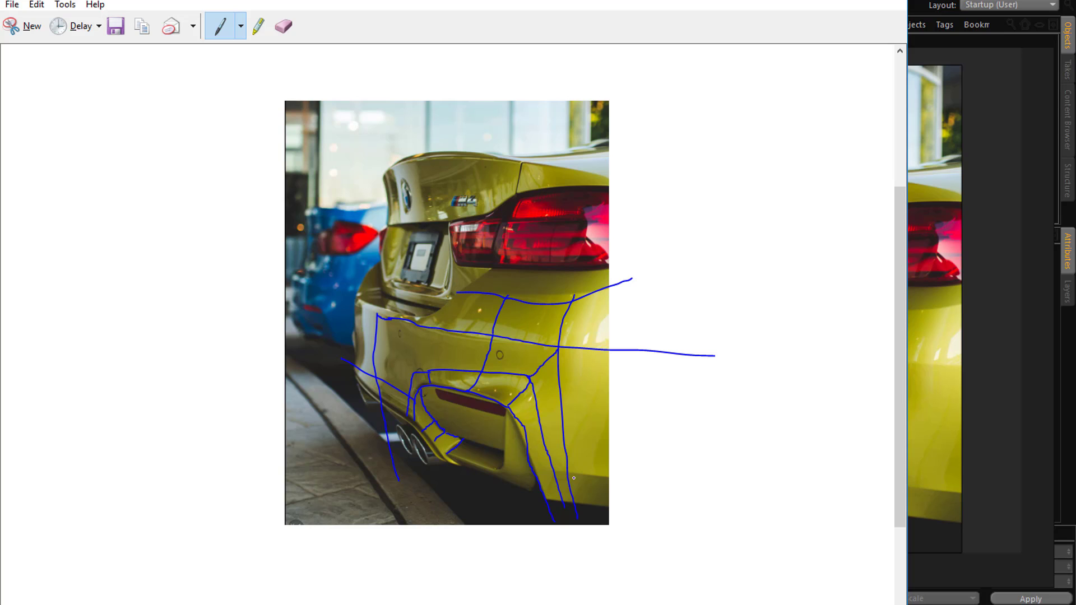
scroll(457, 412, down, 1)
Step: Transfer the annotated car snip to the floating reference viewer, discard the unsaved snip and toggle the viewer's Overlay Selection mode
key(ctrl+s)
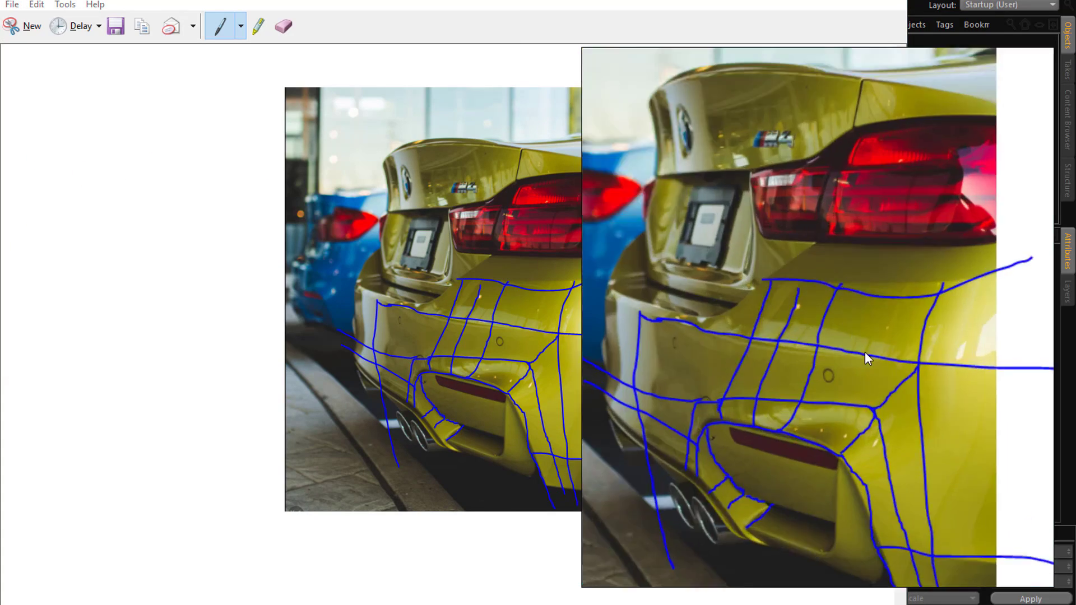
key(alt+F4)
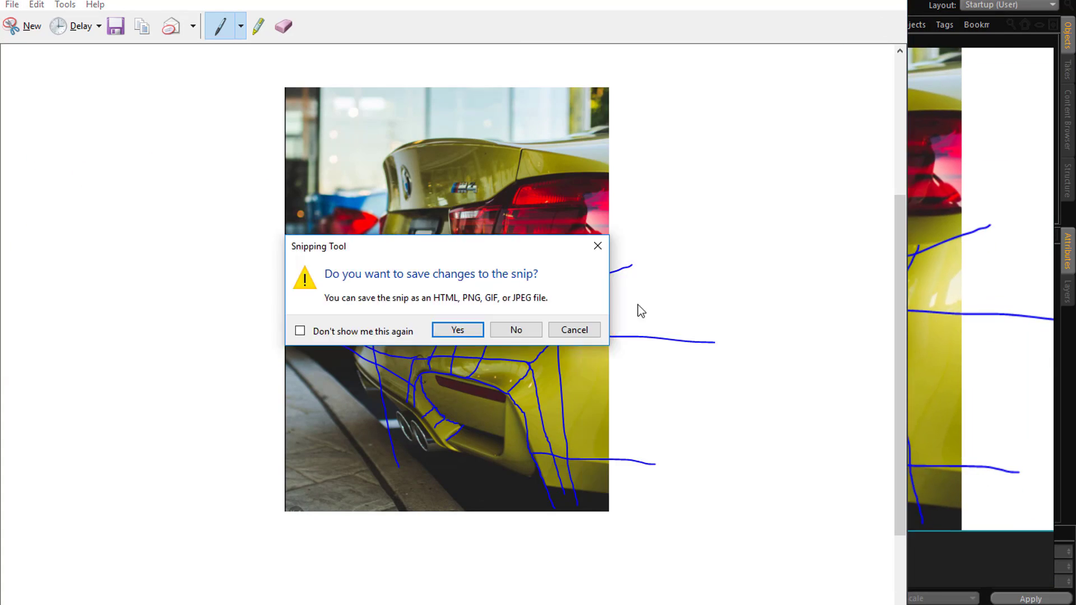
click(514, 329)
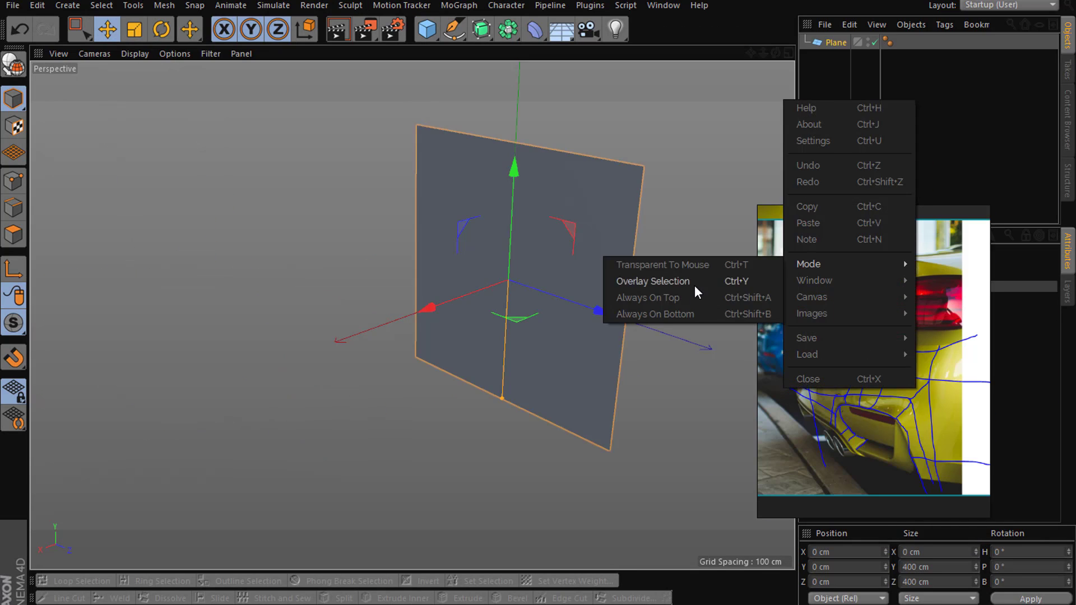
click(695, 285)
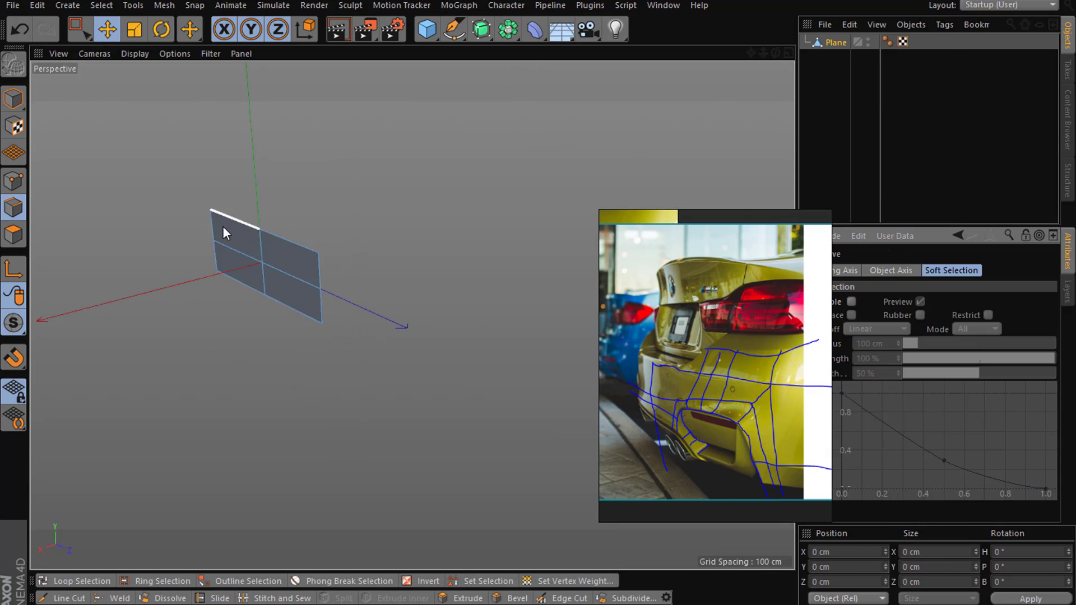
Step: Extrude the Plane's border edges around the bumper corner and upward, and lean the corner's top edge inward
alt+drag(276, 284, 375, 351)
click(358, 213)
alt+drag(408, 151, 365, 171)
click(365, 171)
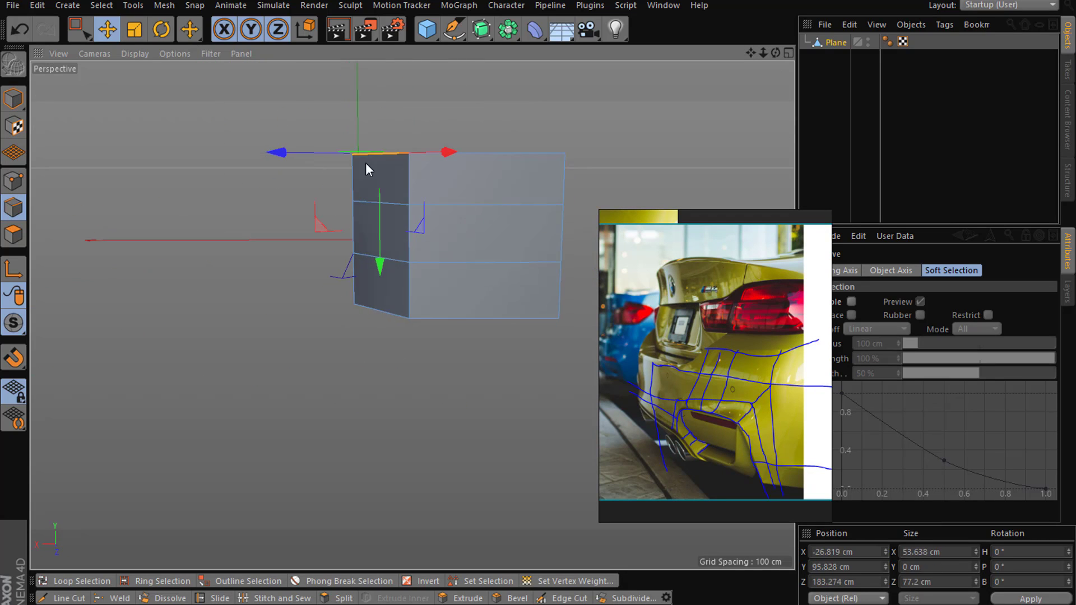
middle_click(315, 166)
drag(560, 443, 684, 399)
key(F1)
alt+drag(600, 274, 442, 358)
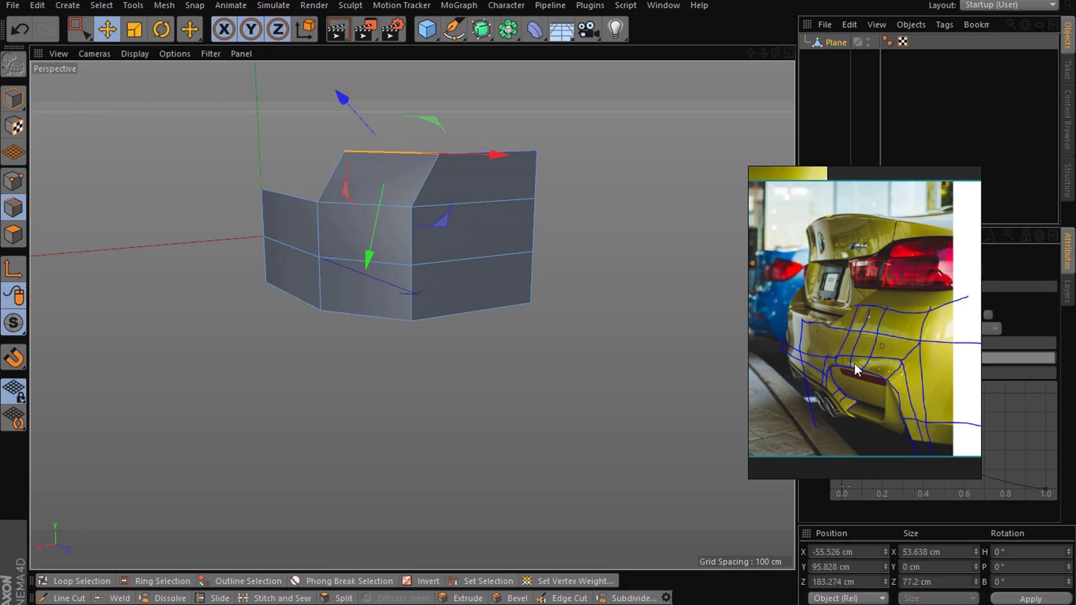
Step: Line-cut a stepped outline across the lower rear panel and delete the polygon below it
key(k)
key(k)
alt+drag(284, 340, 330, 331)
click(300, 326)
click(275, 292)
click(148, 291)
key(space)
click(144, 314)
key(Delete)
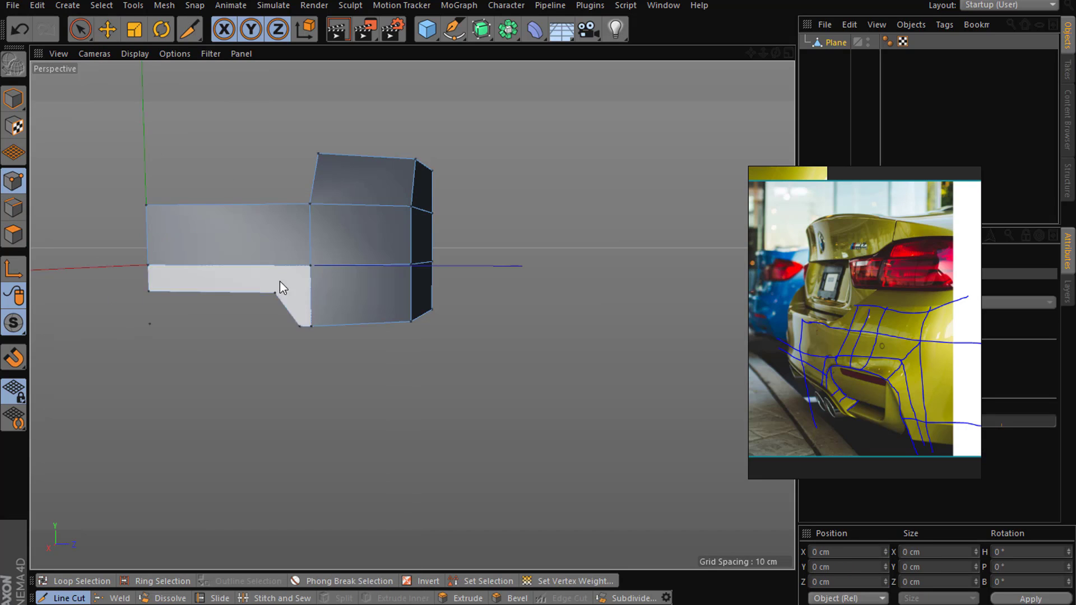
Step: Line-cut an arched opening outline into the remaining lower rear panel and delete the polygon inside it
key(space)
scroll(168, 288, up, 5)
scroll(271, 336, up, 2)
click(285, 341)
click(247, 261)
click(284, 210)
click(469, 215)
click(513, 328)
key(space)
click(279, 259)
key(Delete)
Step: Line-cut connecting edges from the opening across the rear panel toward its upper border
scroll(459, 237, down, 6)
key(space)
right_click(377, 158)
click(377, 158)
click(372, 322)
click(399, 79)
key(e)
alt+drag(398, 78, 426, 415)
Step: Select the short edge on the side of the bumper opening nearest the corner for reshaping
click(13, 181)
key(space)
key(Return)
key(space)
alt+drag(131, 218, 365, 296)
click(492, 291)
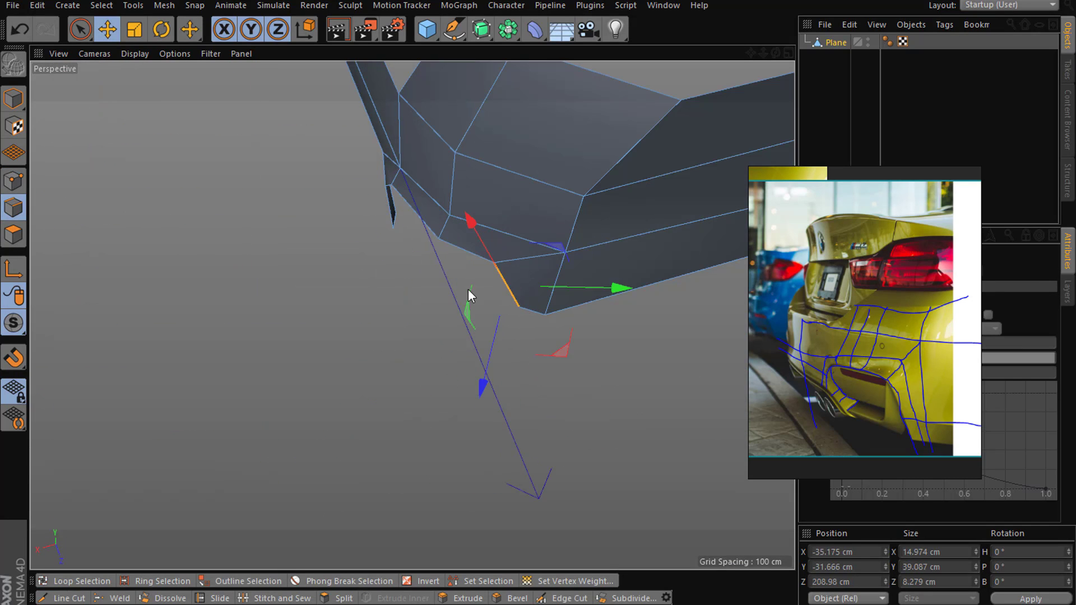